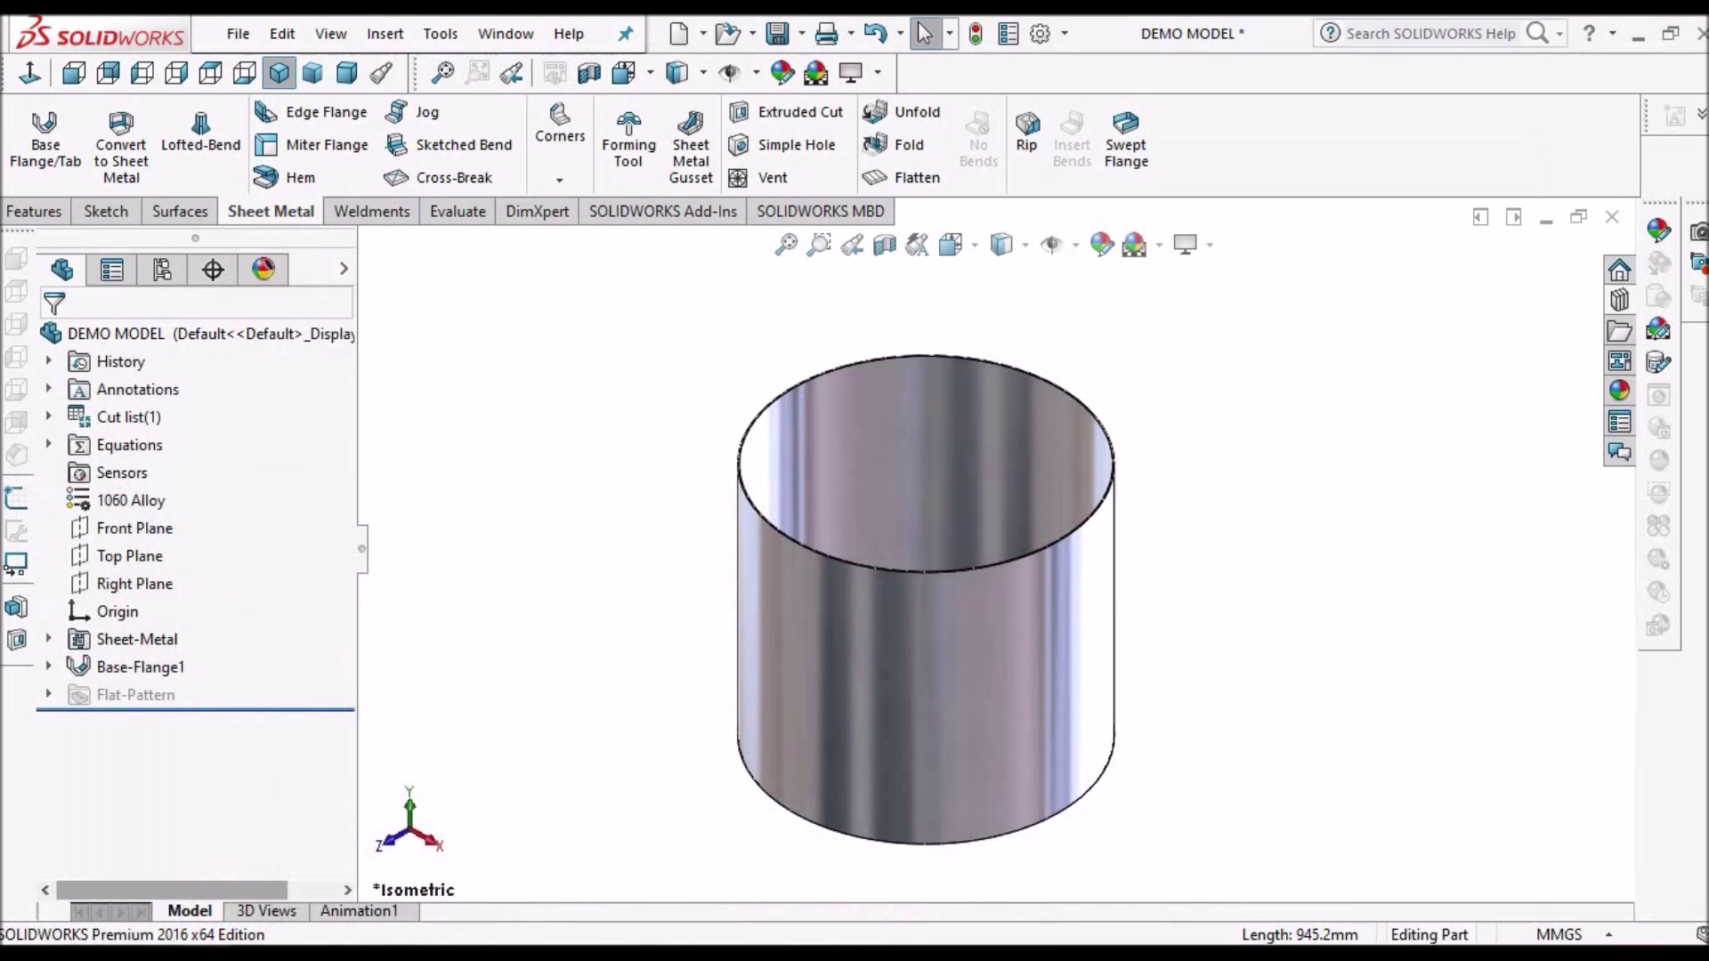
# Flatten the cylinder to inspect its flat blank, then fold it back into a cylinder.
pyautogui.scroll(3, 1010, 637)
pyautogui.moveTo(1034, 589)
pyautogui.mouseDown(button='middle')
pyautogui.moveTo(1012, 574)
pyautogui.moveTo(963, 755)
pyautogui.moveTo(884, 747)
pyautogui.moveTo(1068, 725)
pyautogui.moveTo(1001, 704)
pyautogui.mouseUp(button='middle')
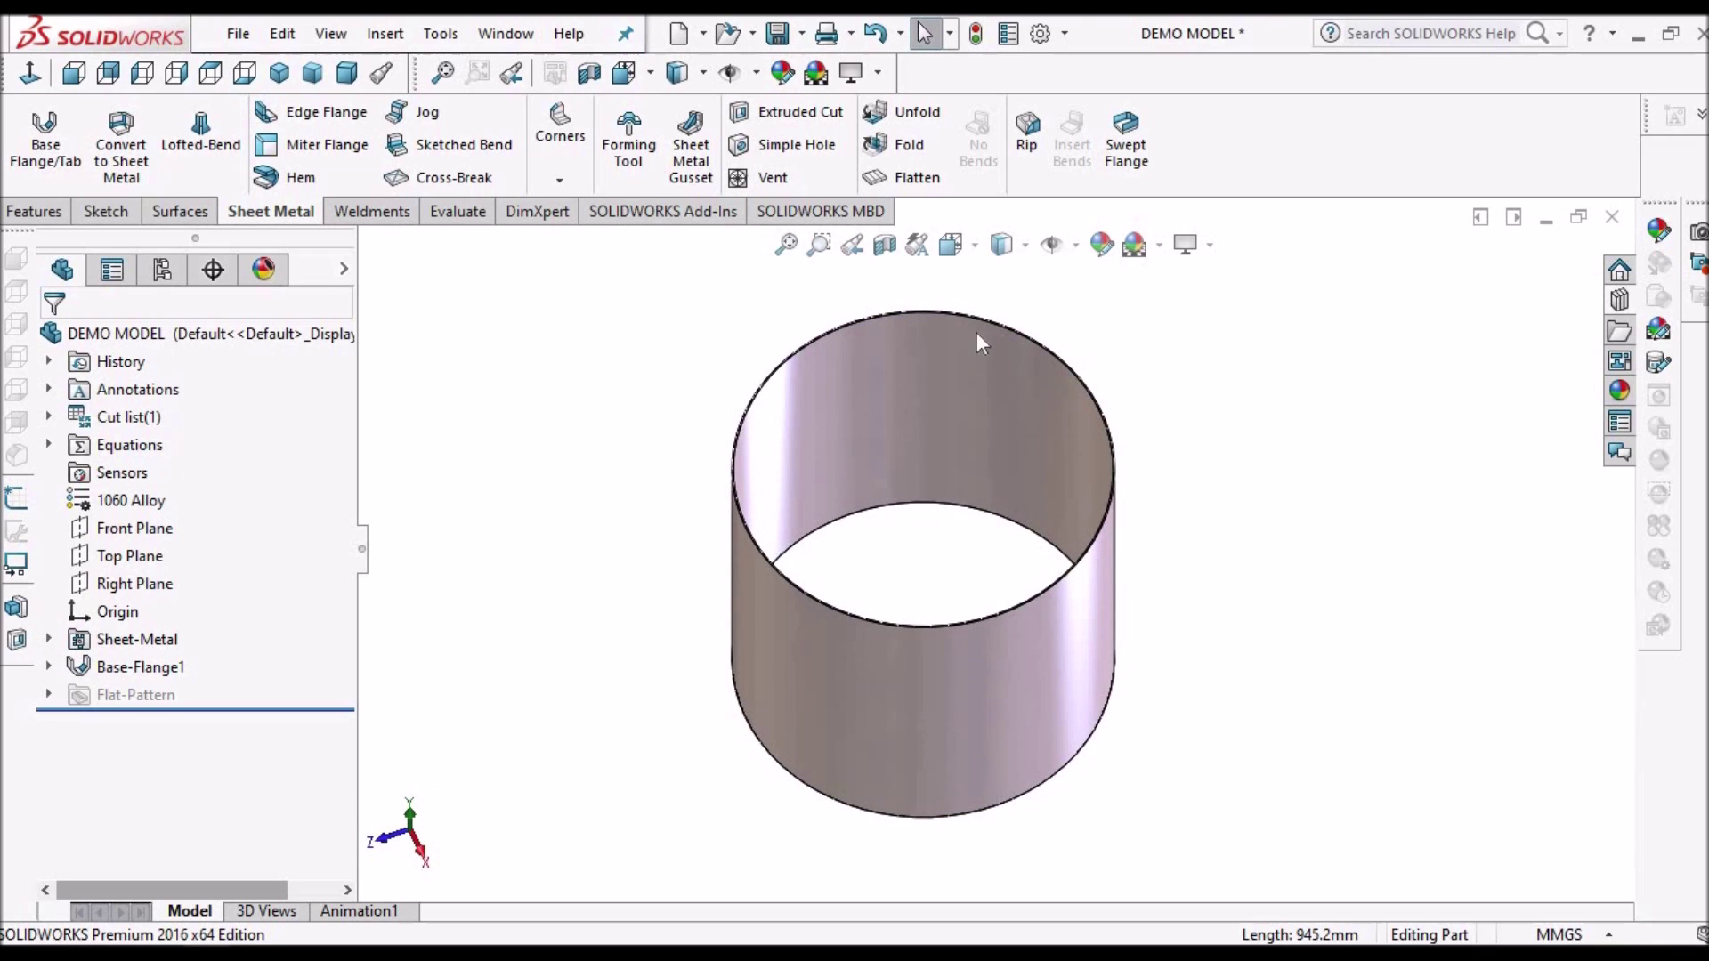
pyautogui.click(927, 184)
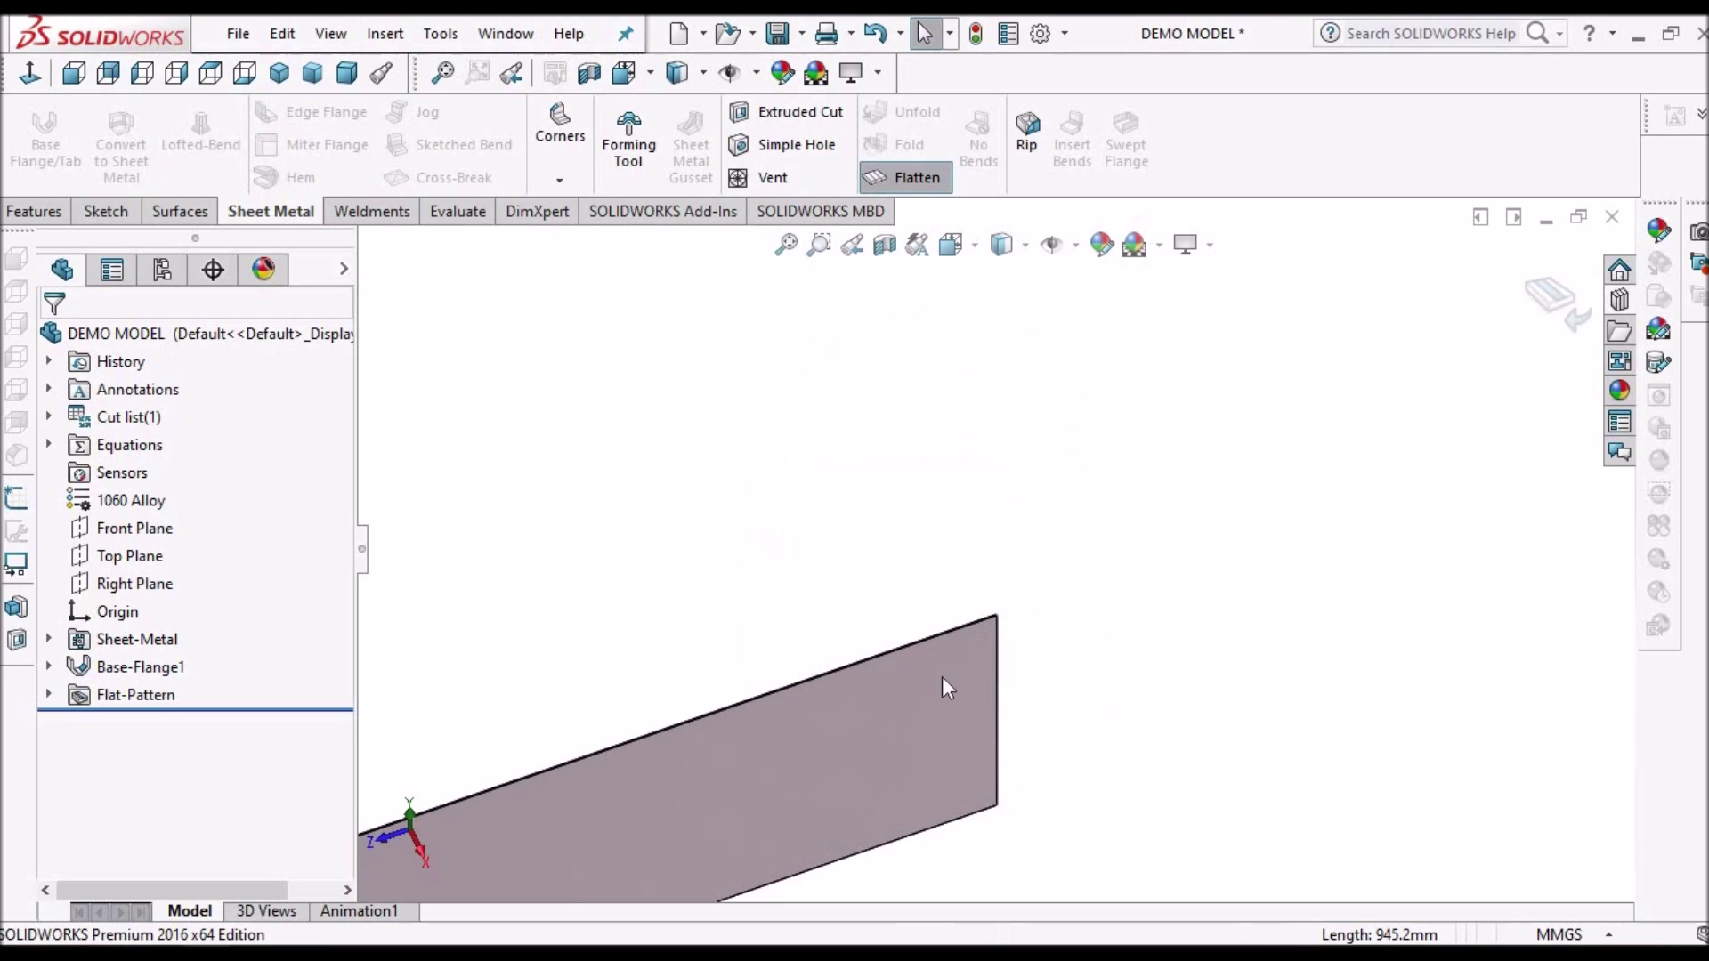
pyautogui.click(824, 746)
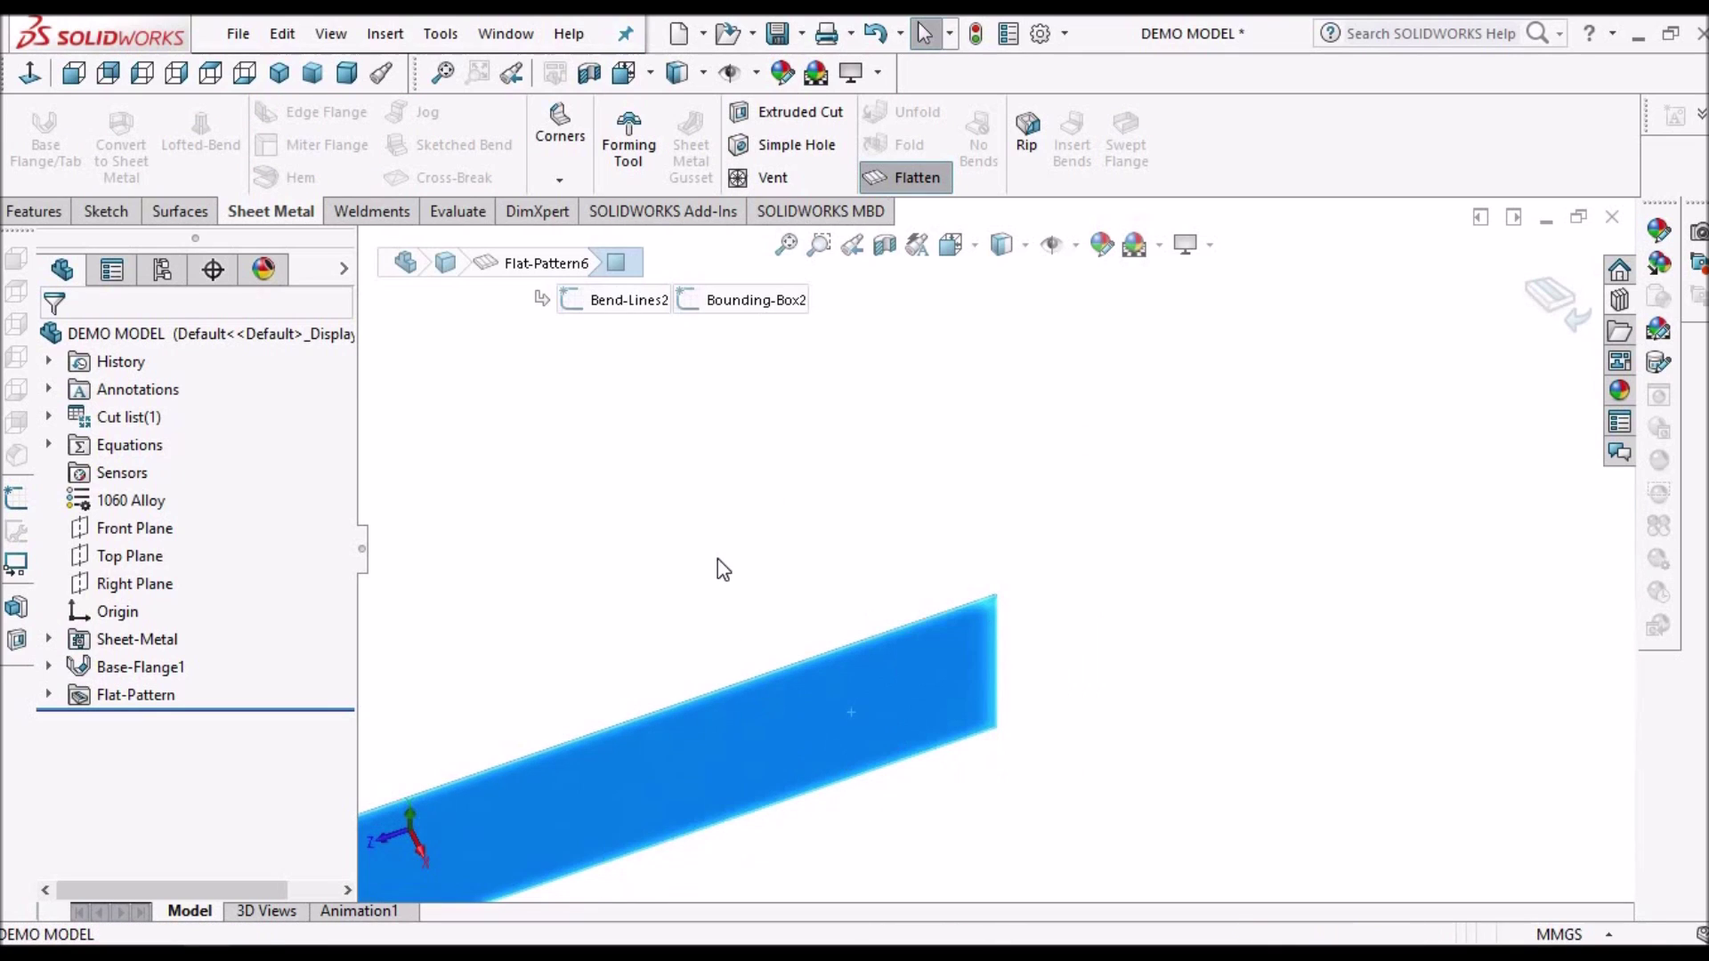
pyautogui.click(874, 592)
pyautogui.scroll(3, 853, 685)
pyautogui.scroll(-3, 861, 633)
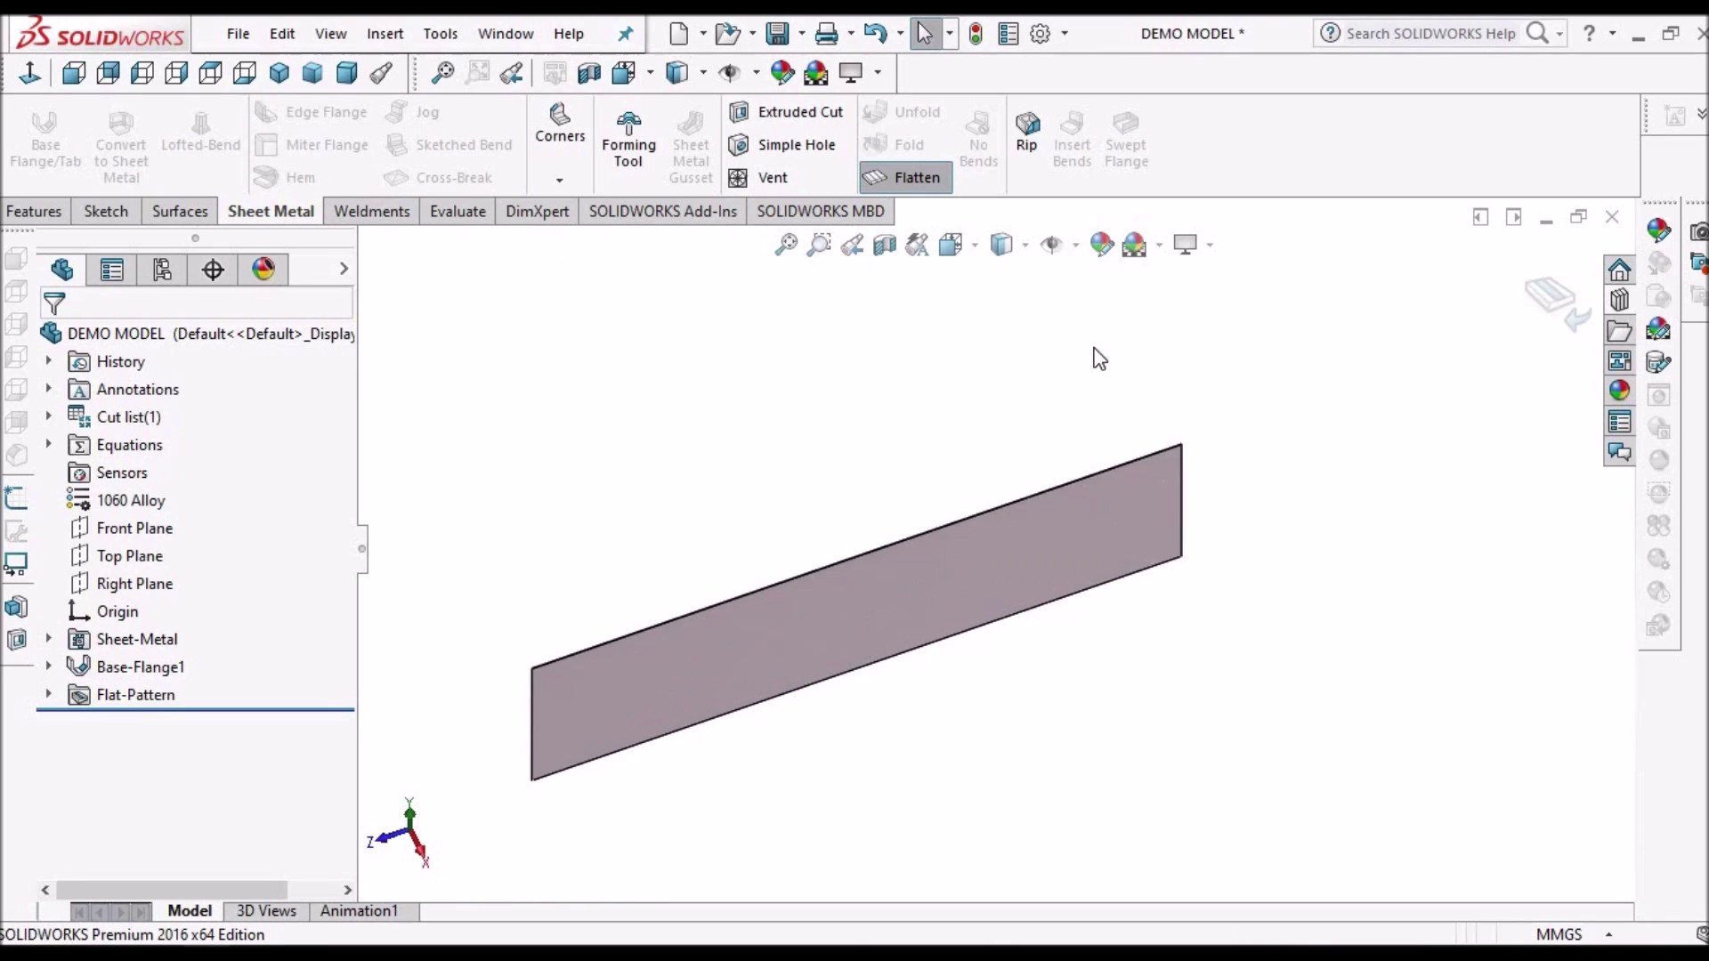
pyautogui.click(917, 178)
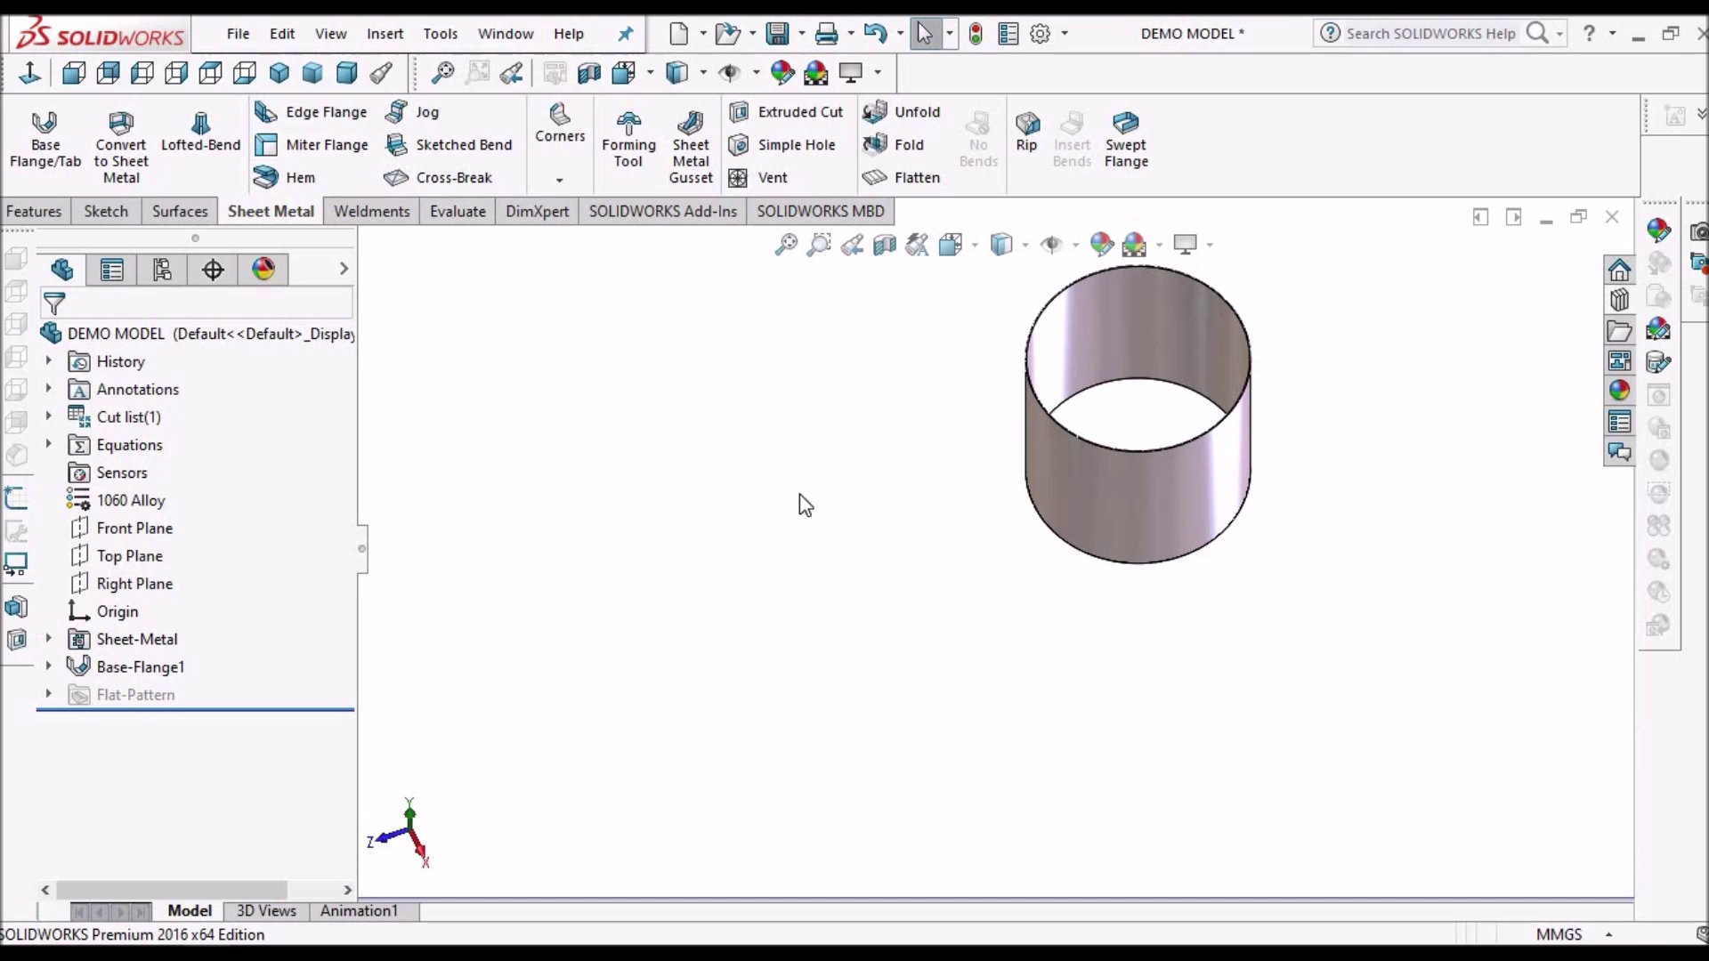
# Show the part isometric and open Base-Flange1's Sketch1 for editing.
pyautogui.press('z')
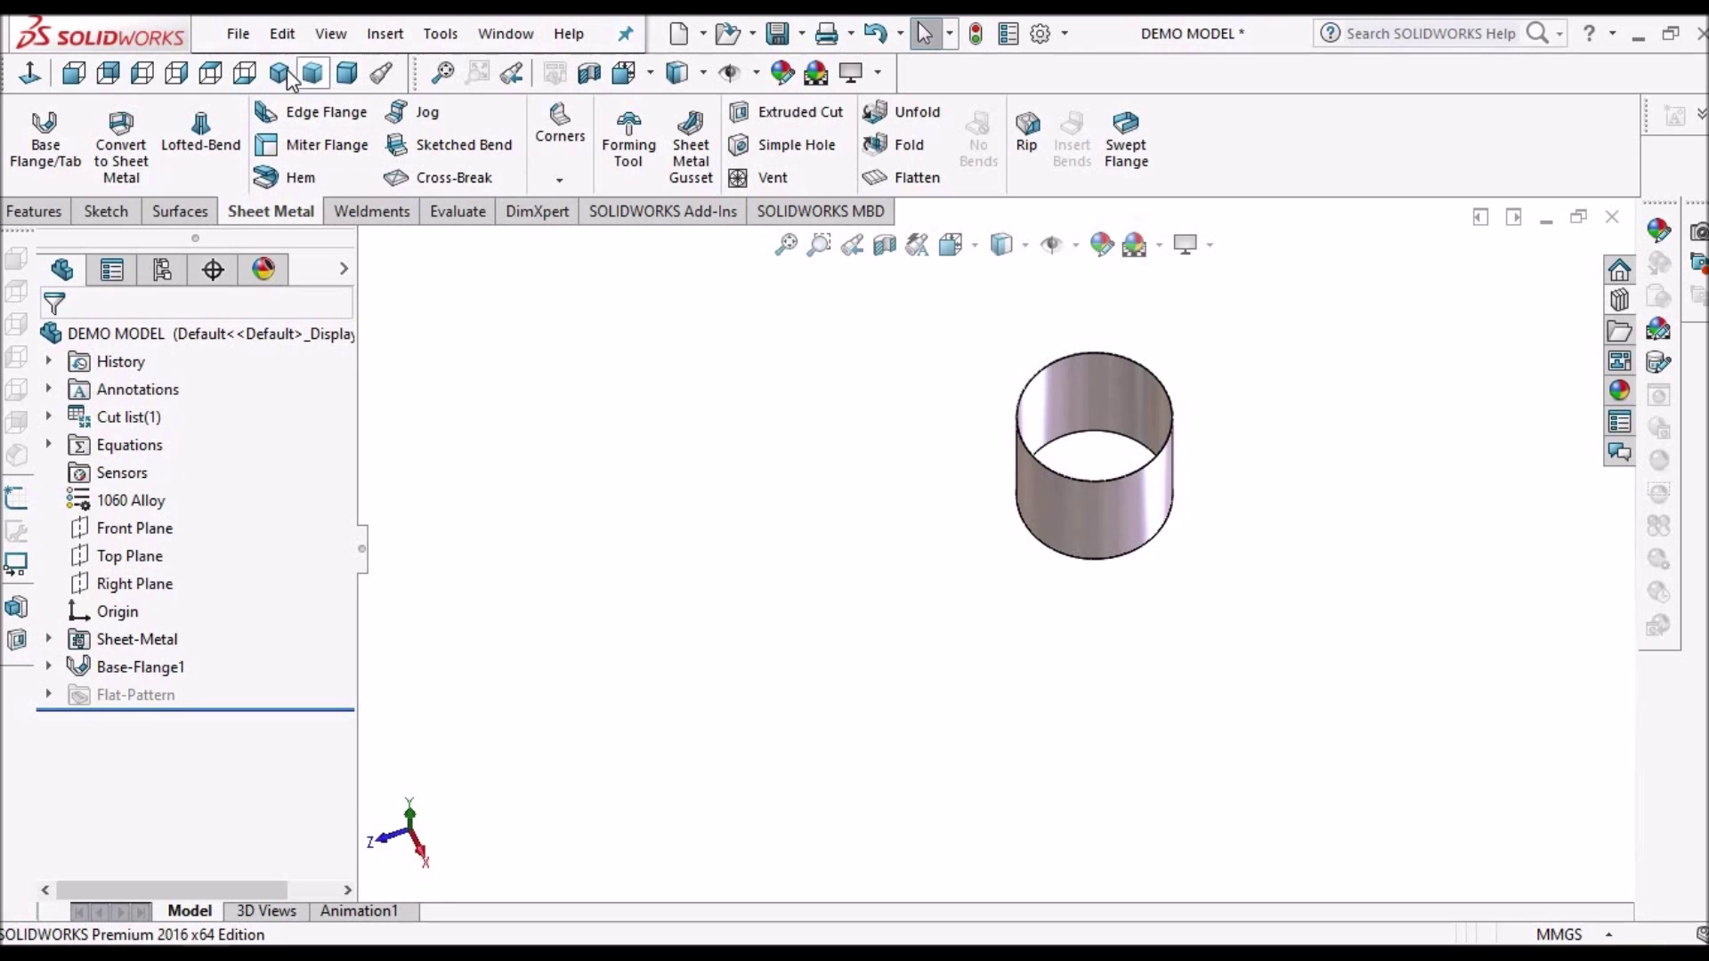
pyautogui.click(279, 73)
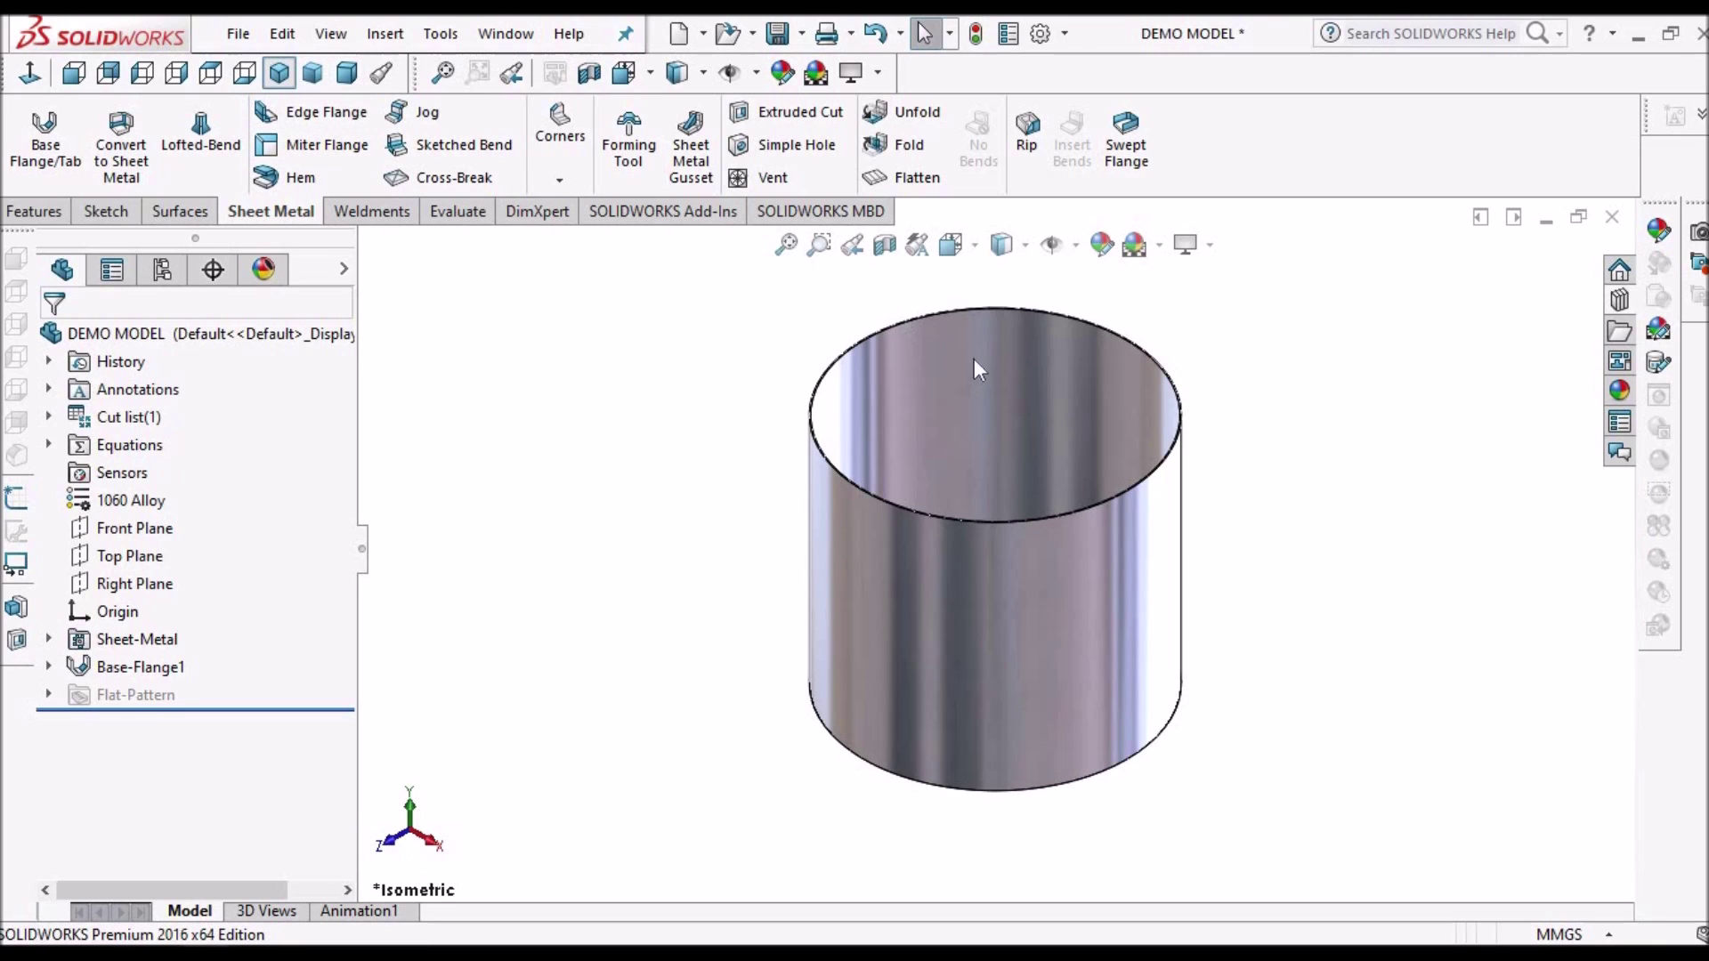
pyautogui.click(50, 666)
pyautogui.click(132, 697)
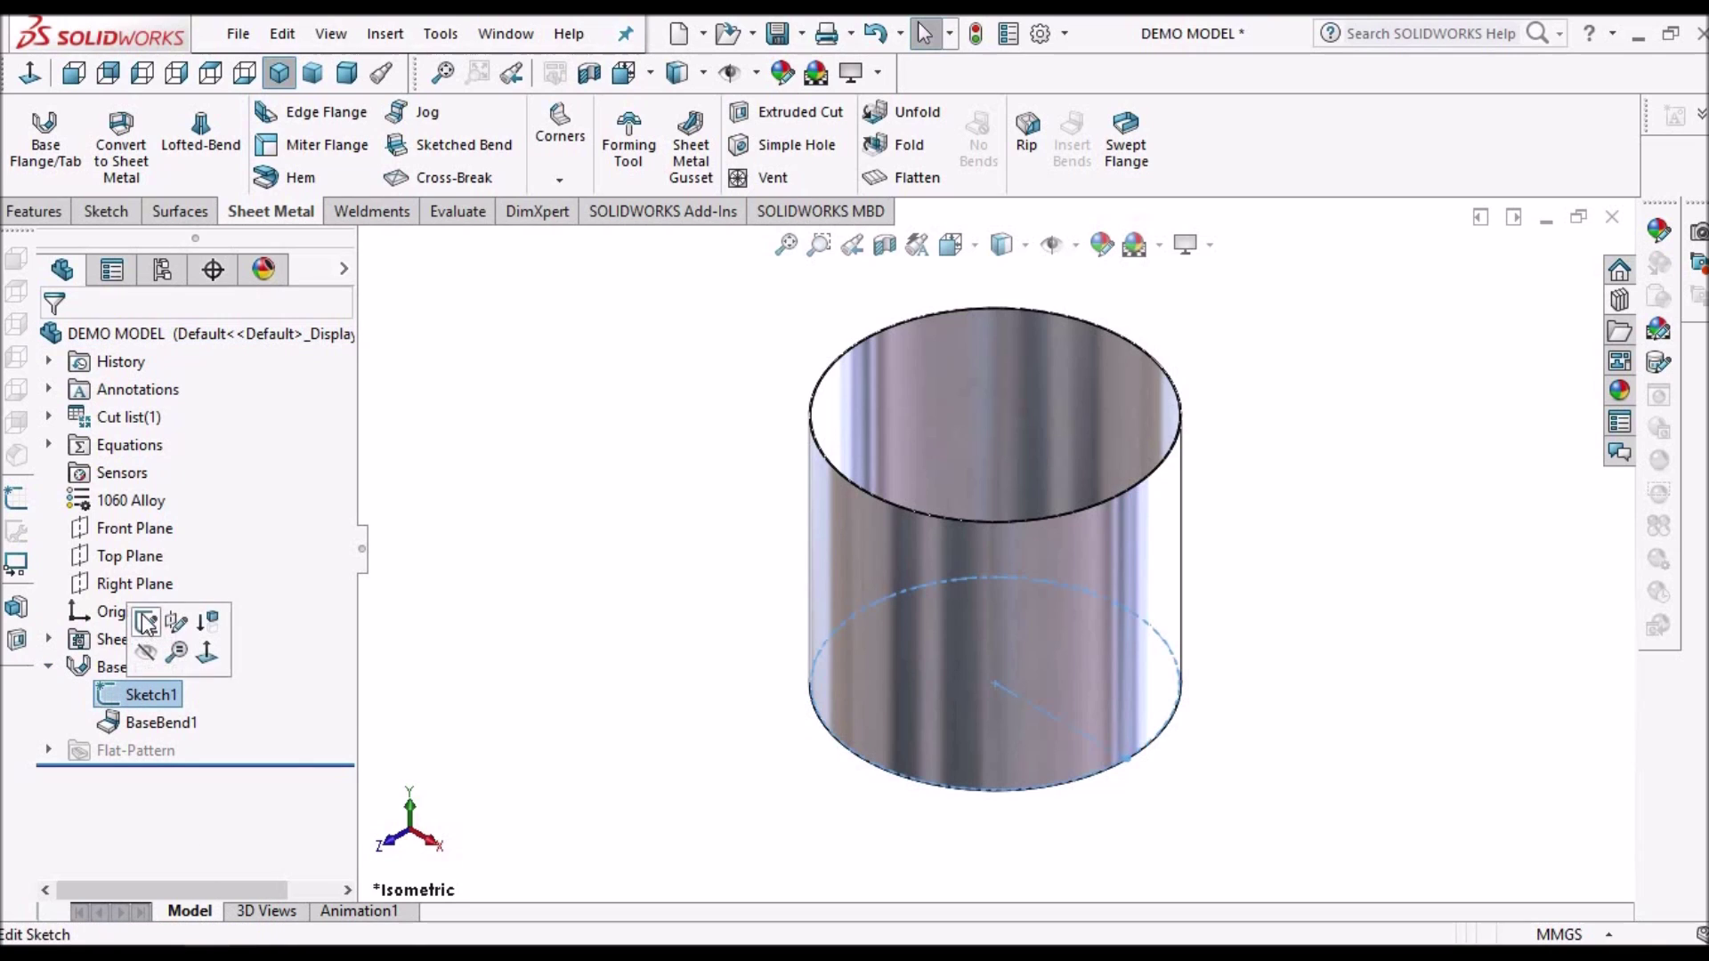
pyautogui.click(144, 614)
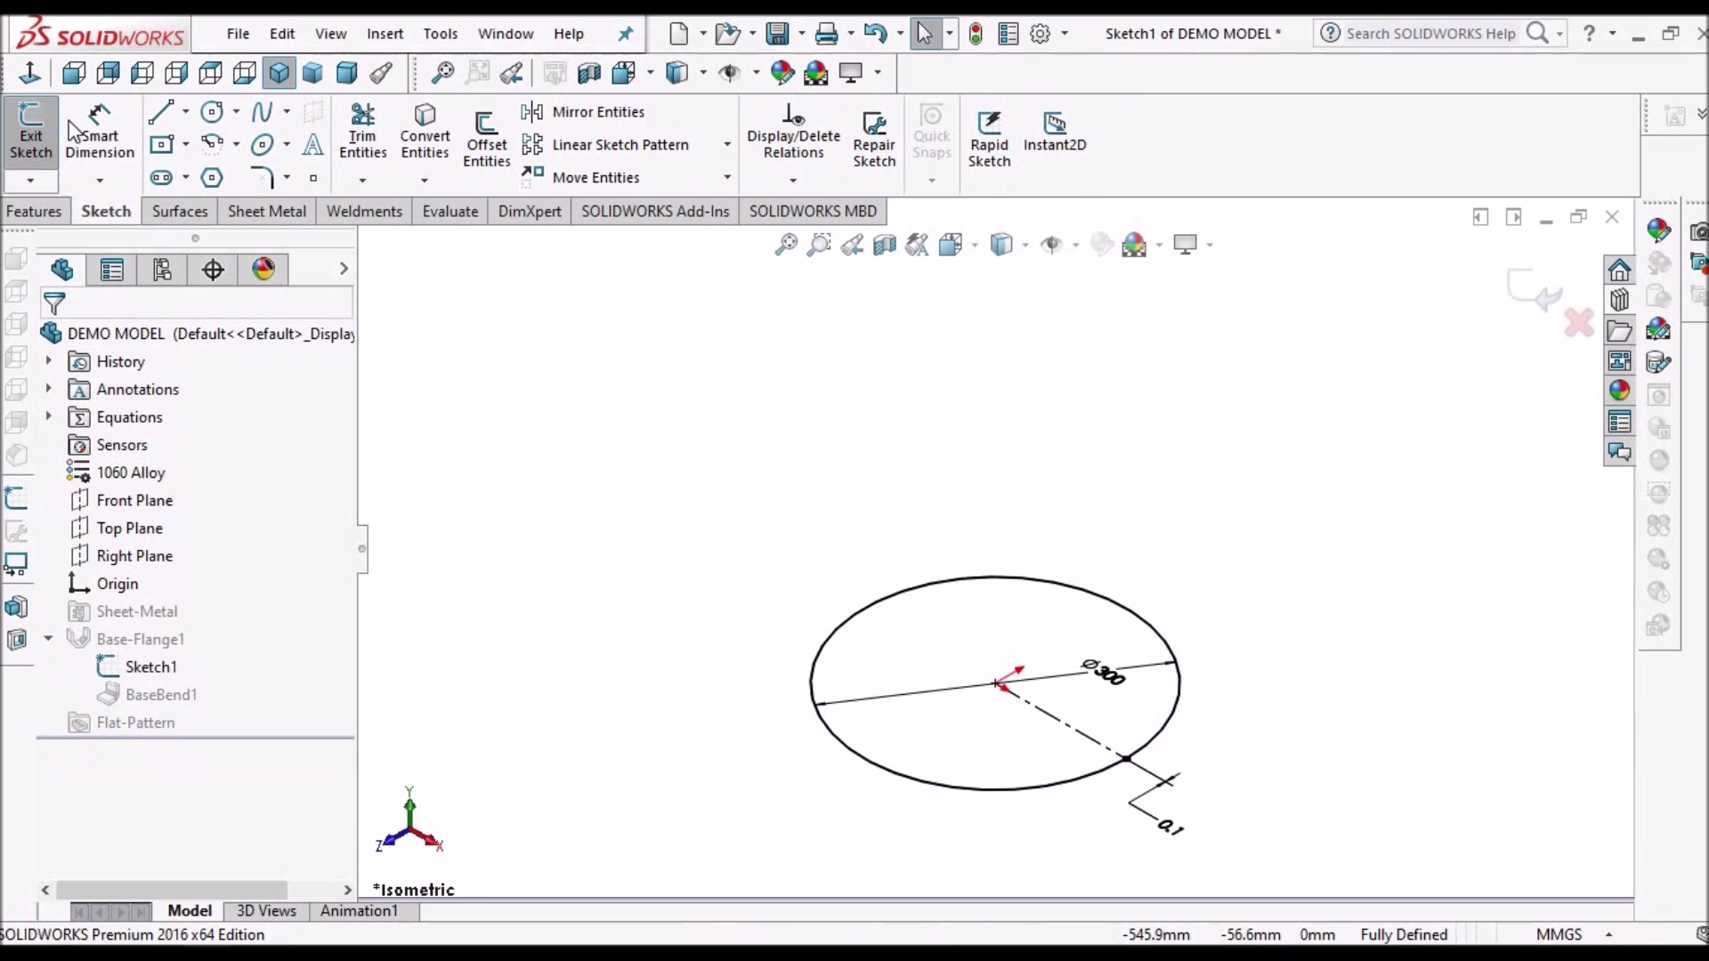
# View Sketch1 face-on and zoom to check the Ø300 circle and its 0.1 mm gap.
pyautogui.click(32, 79)
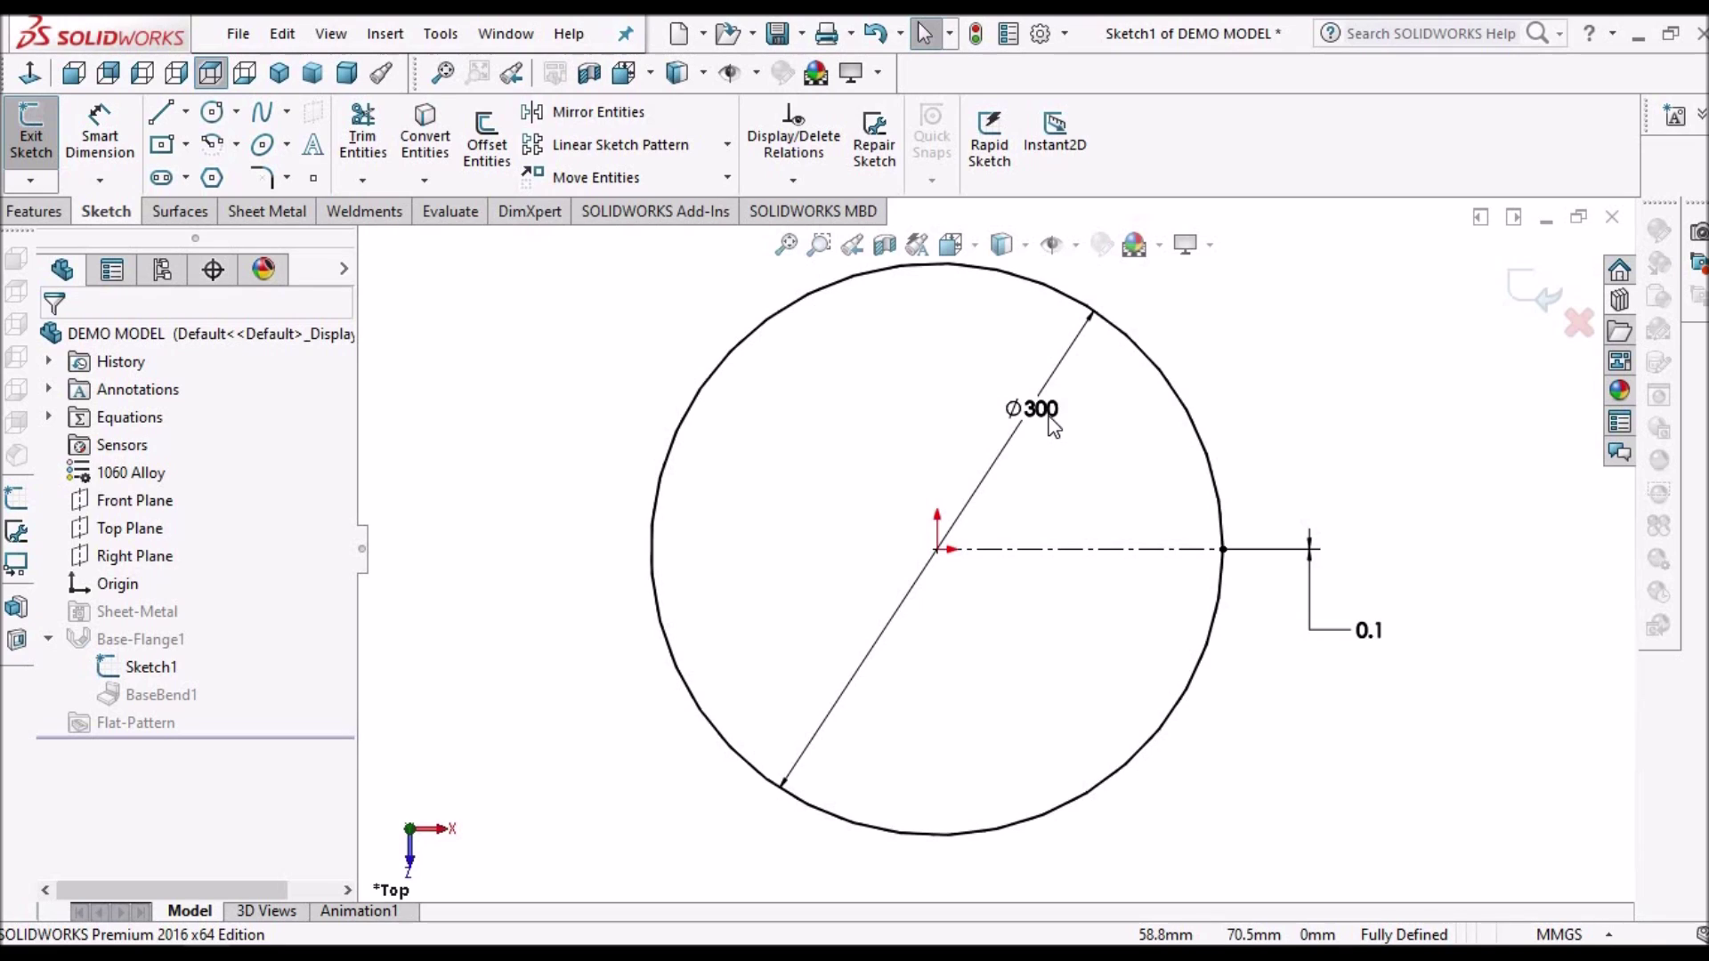
pyautogui.scroll(-3, 1130, 354)
pyautogui.scroll(-1, 1103, 378)
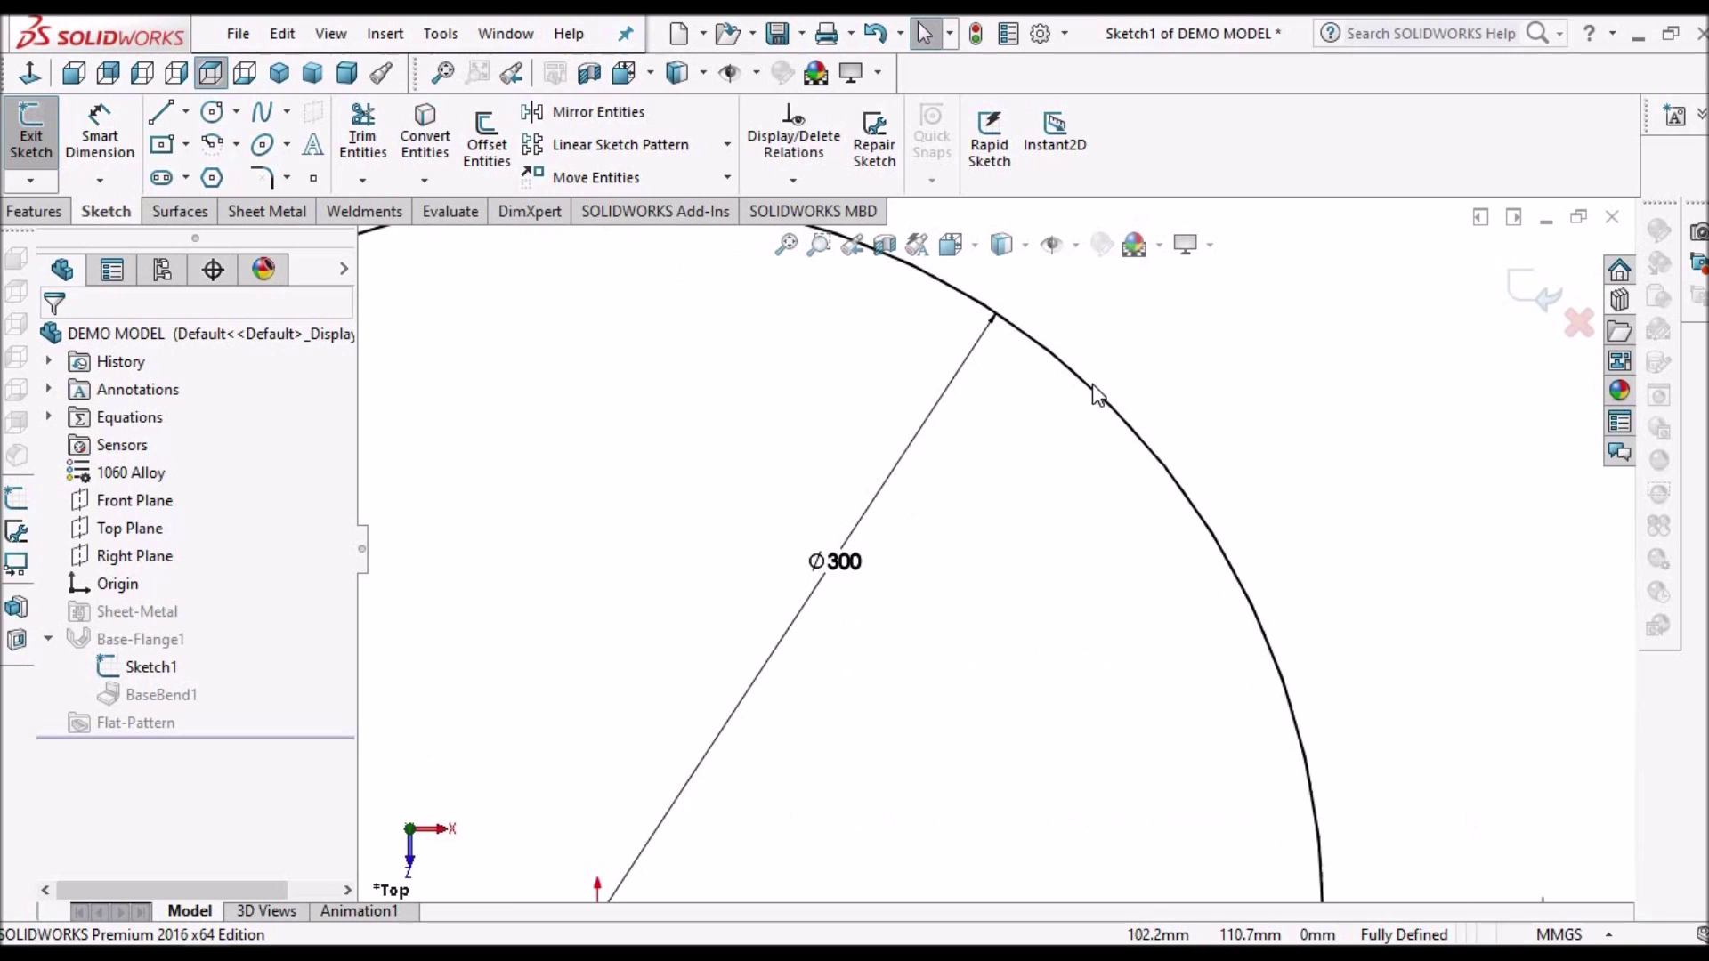
pyautogui.scroll(3, 1092, 383)
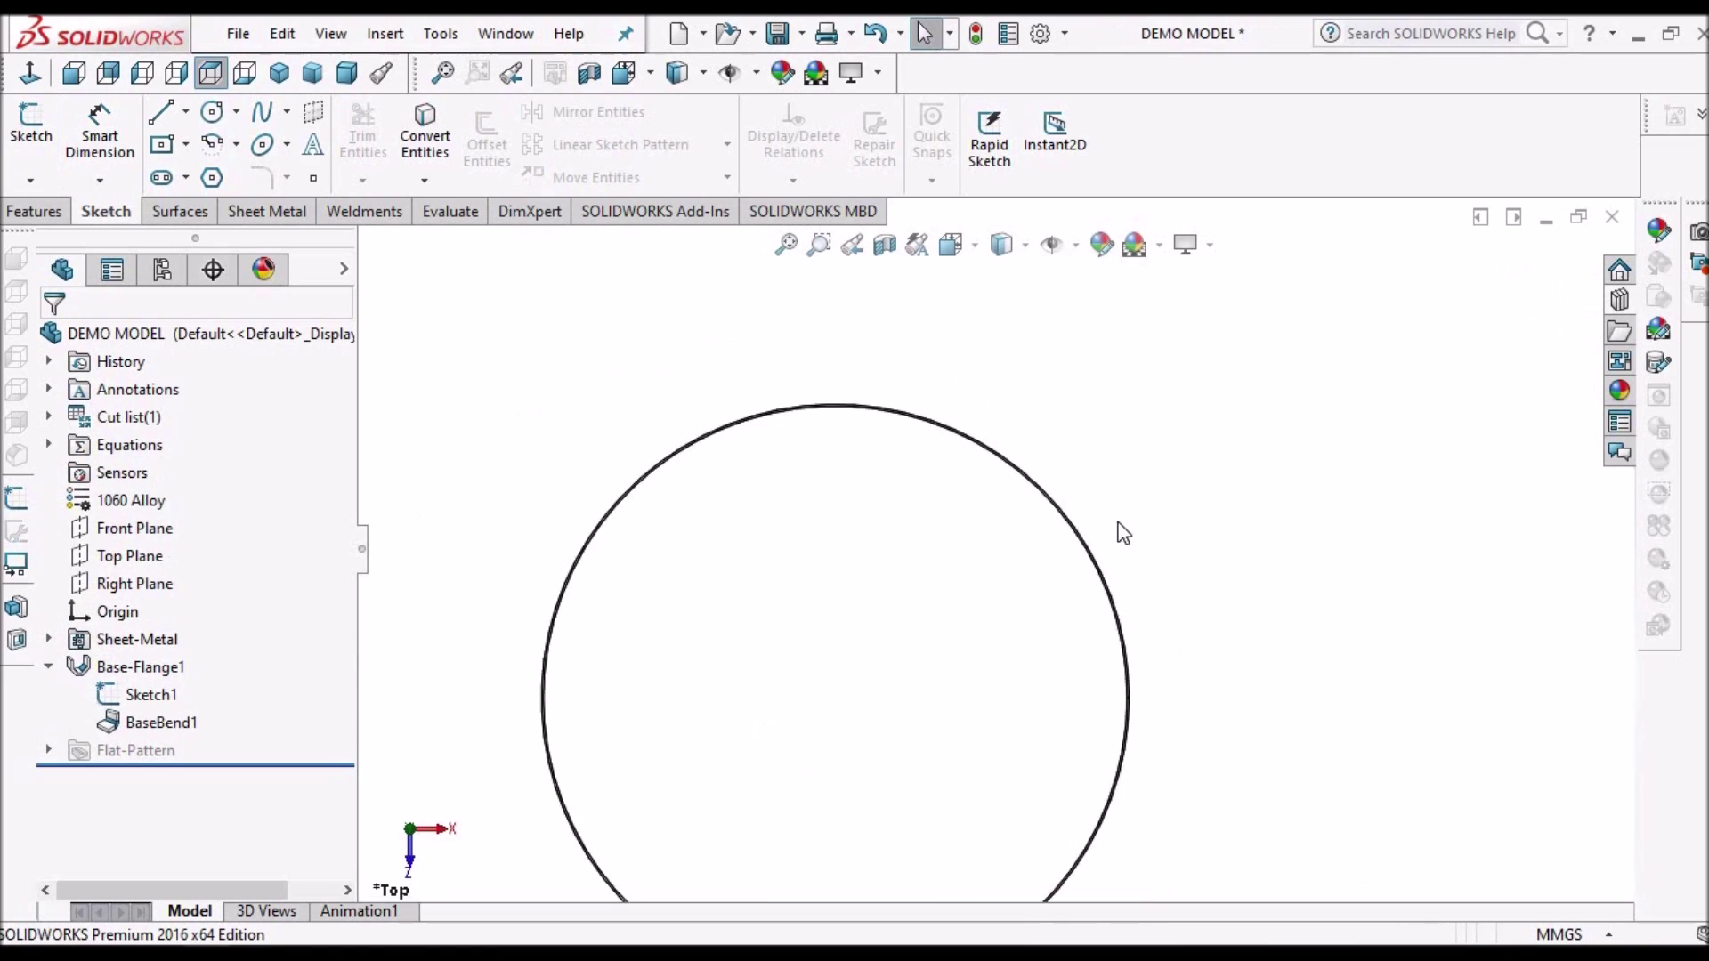
pyautogui.click(176, 693)
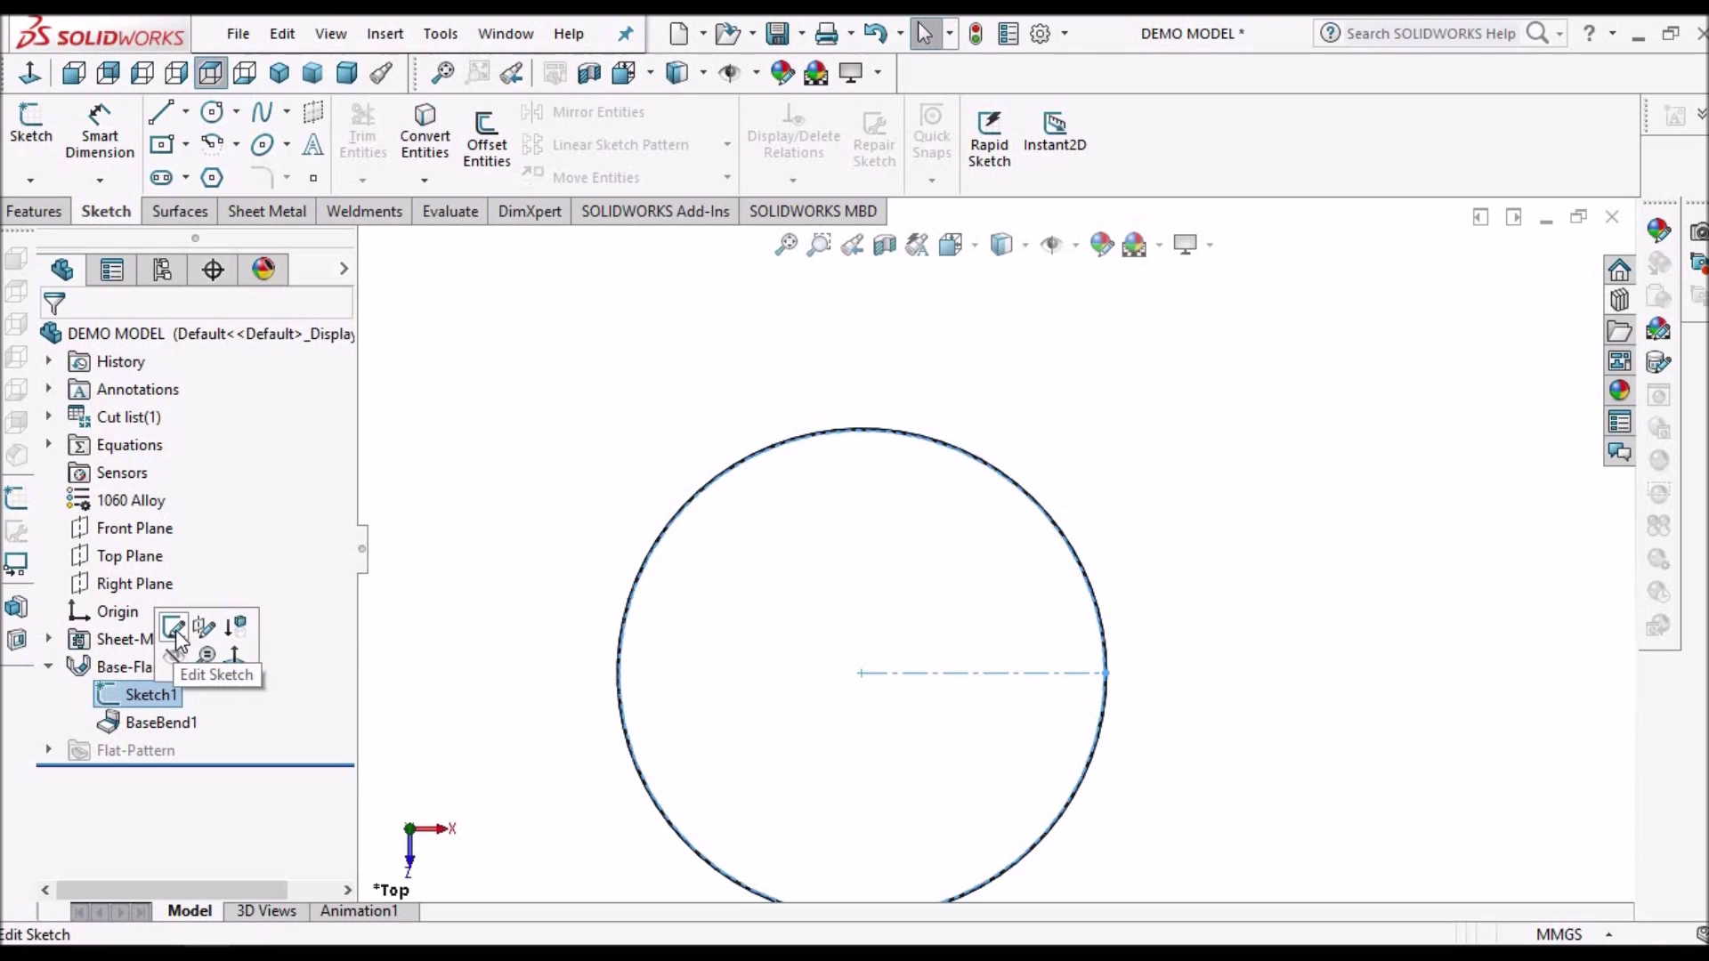
pyautogui.click(175, 627)
pyautogui.scroll(-2, 1058, 673)
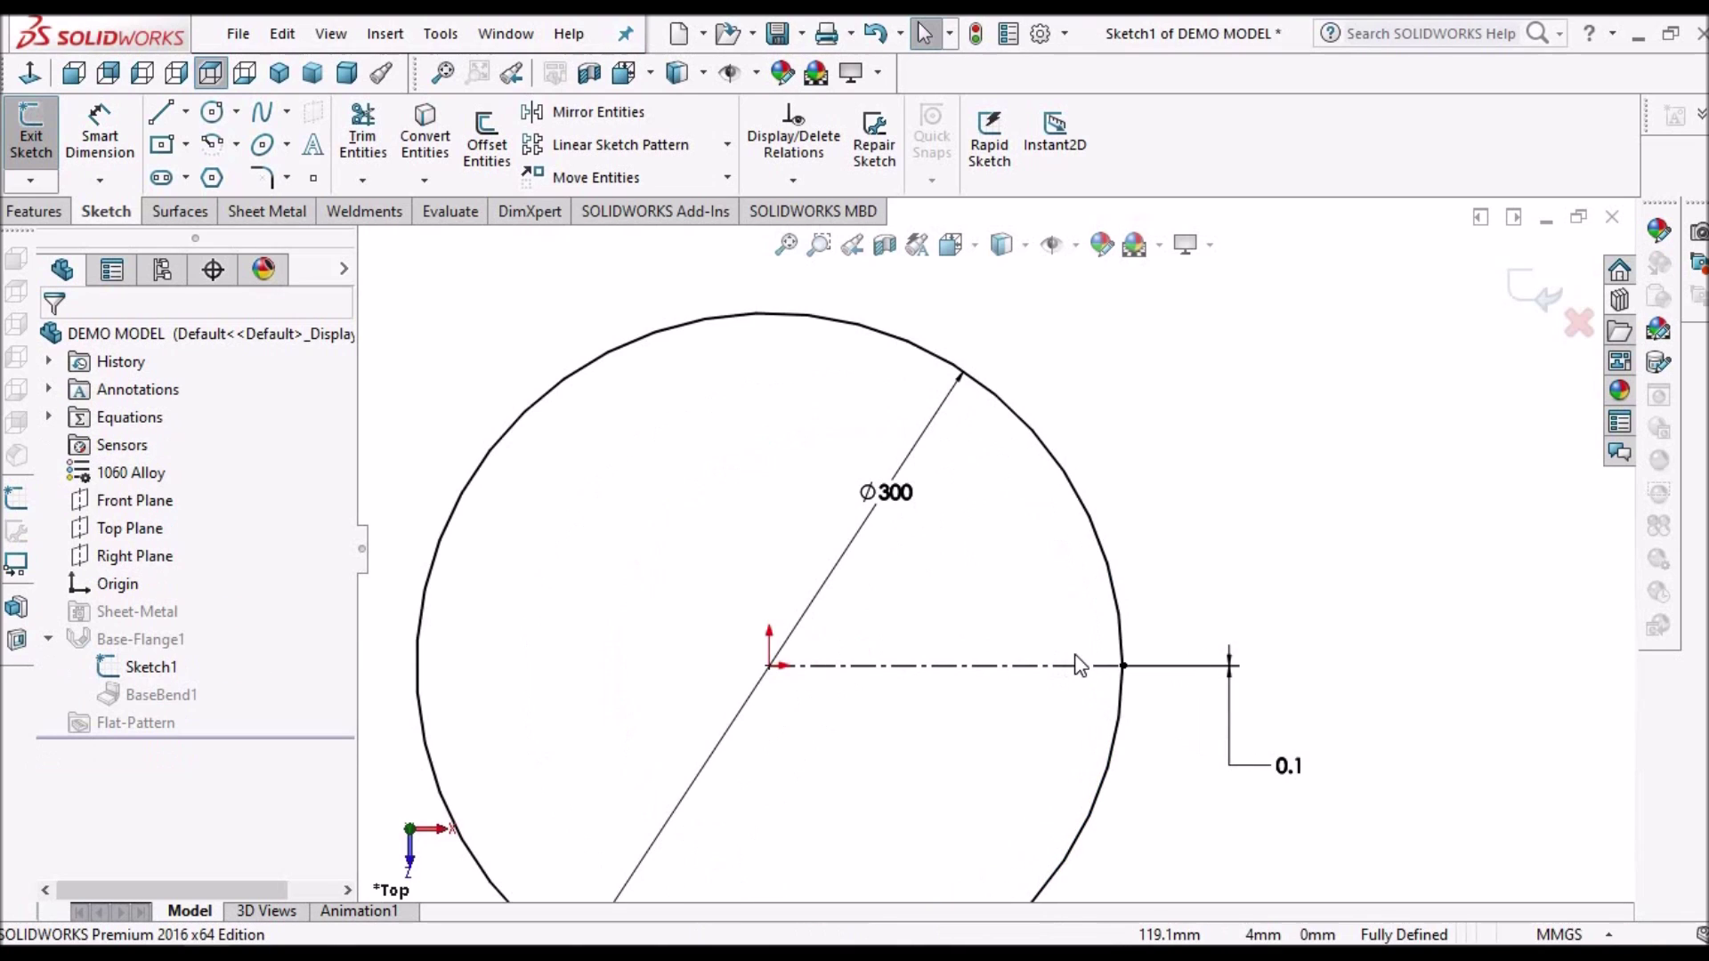
pyautogui.scroll(-2, 1079, 664)
pyautogui.scroll(-2, 1181, 634)
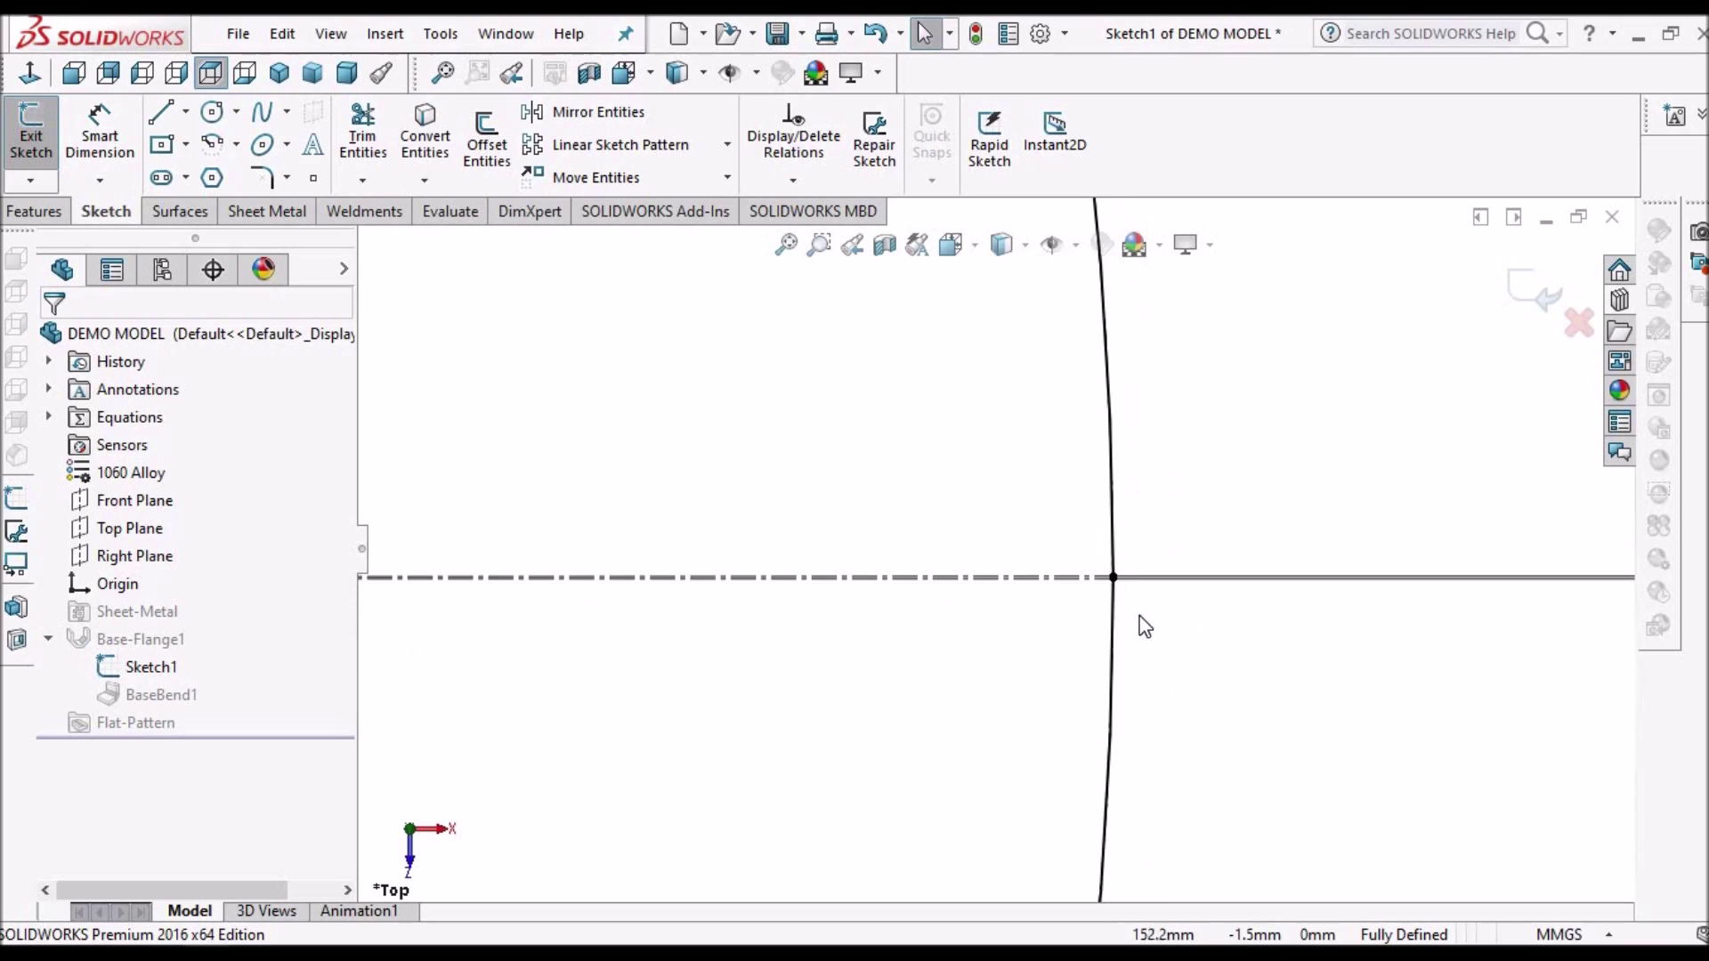
pyautogui.scroll(-1, 1064, 541)
pyautogui.scroll(-1, 1037, 555)
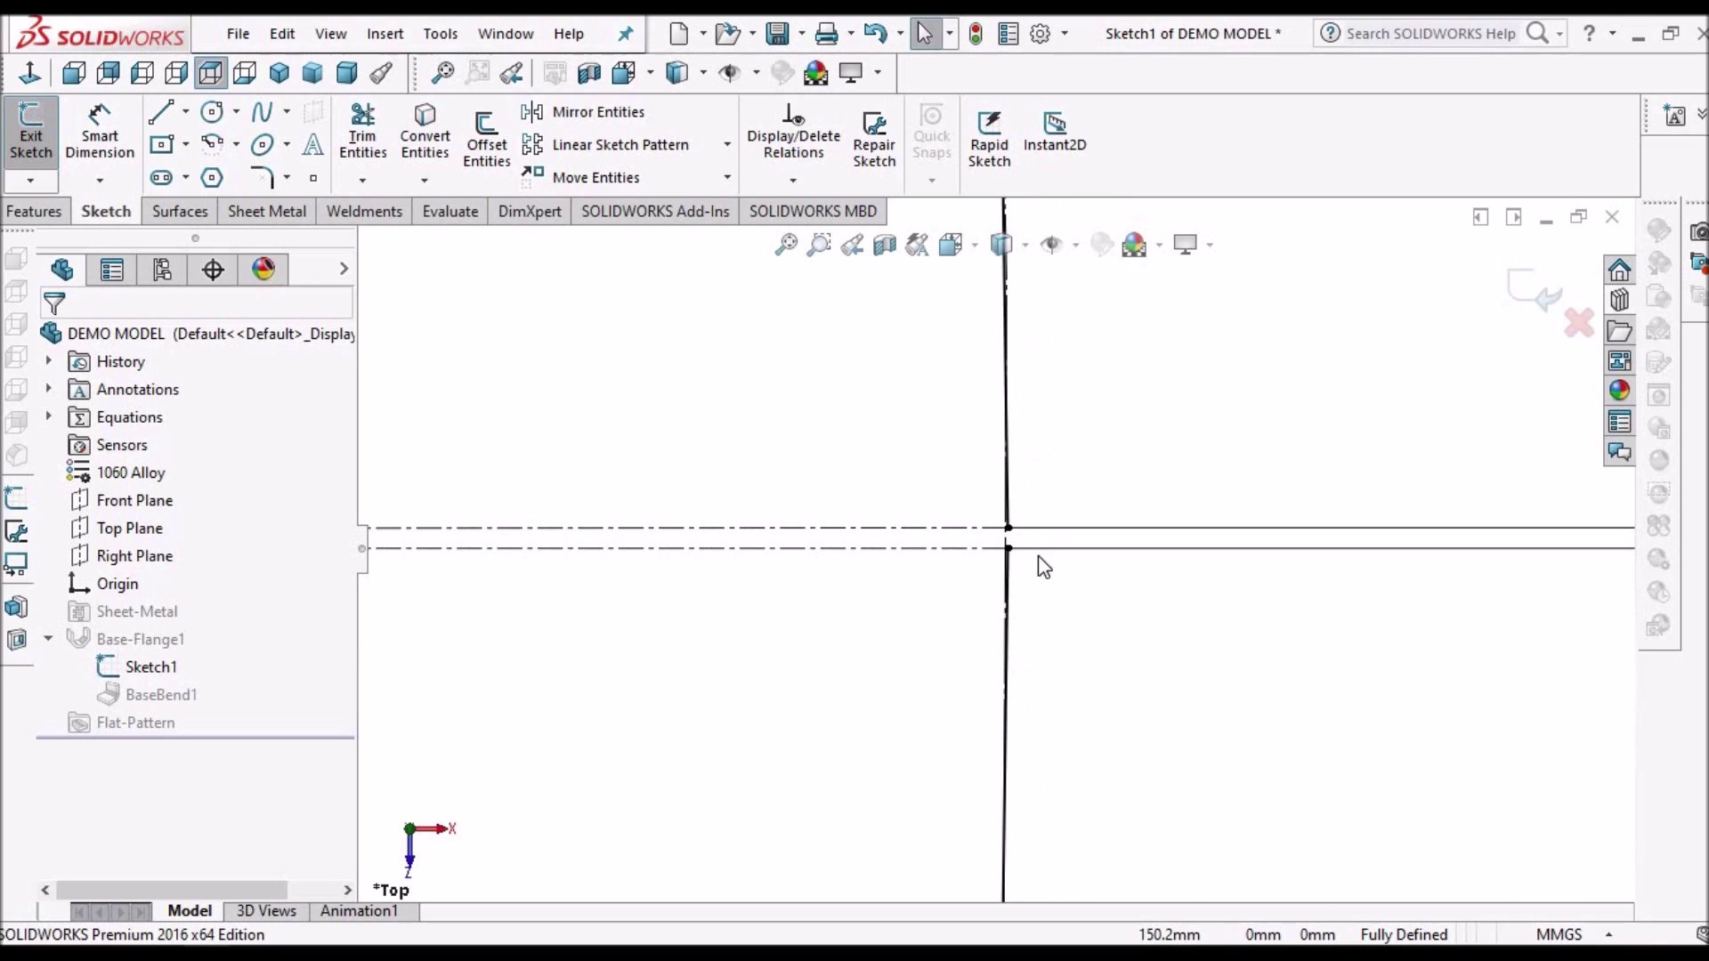
pyautogui.scroll(-1, 991, 535)
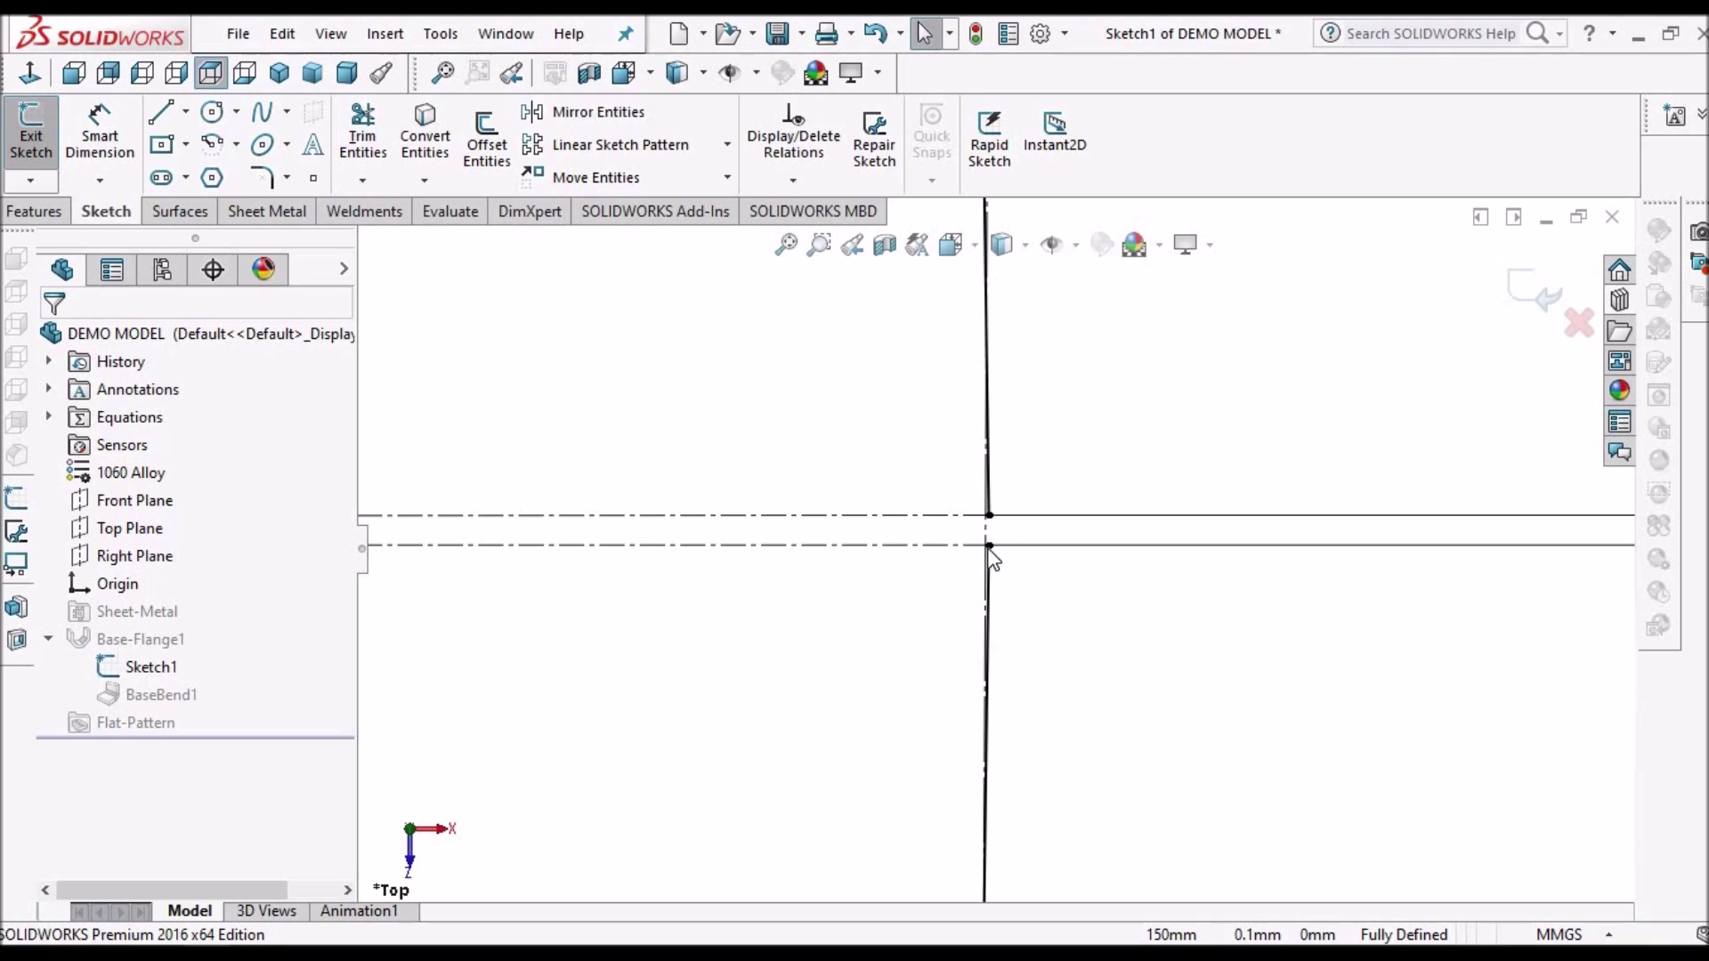
pyautogui.scroll(1, 1145, 593)
pyautogui.scroll(2, 1305, 611)
pyautogui.scroll(1, 1383, 631)
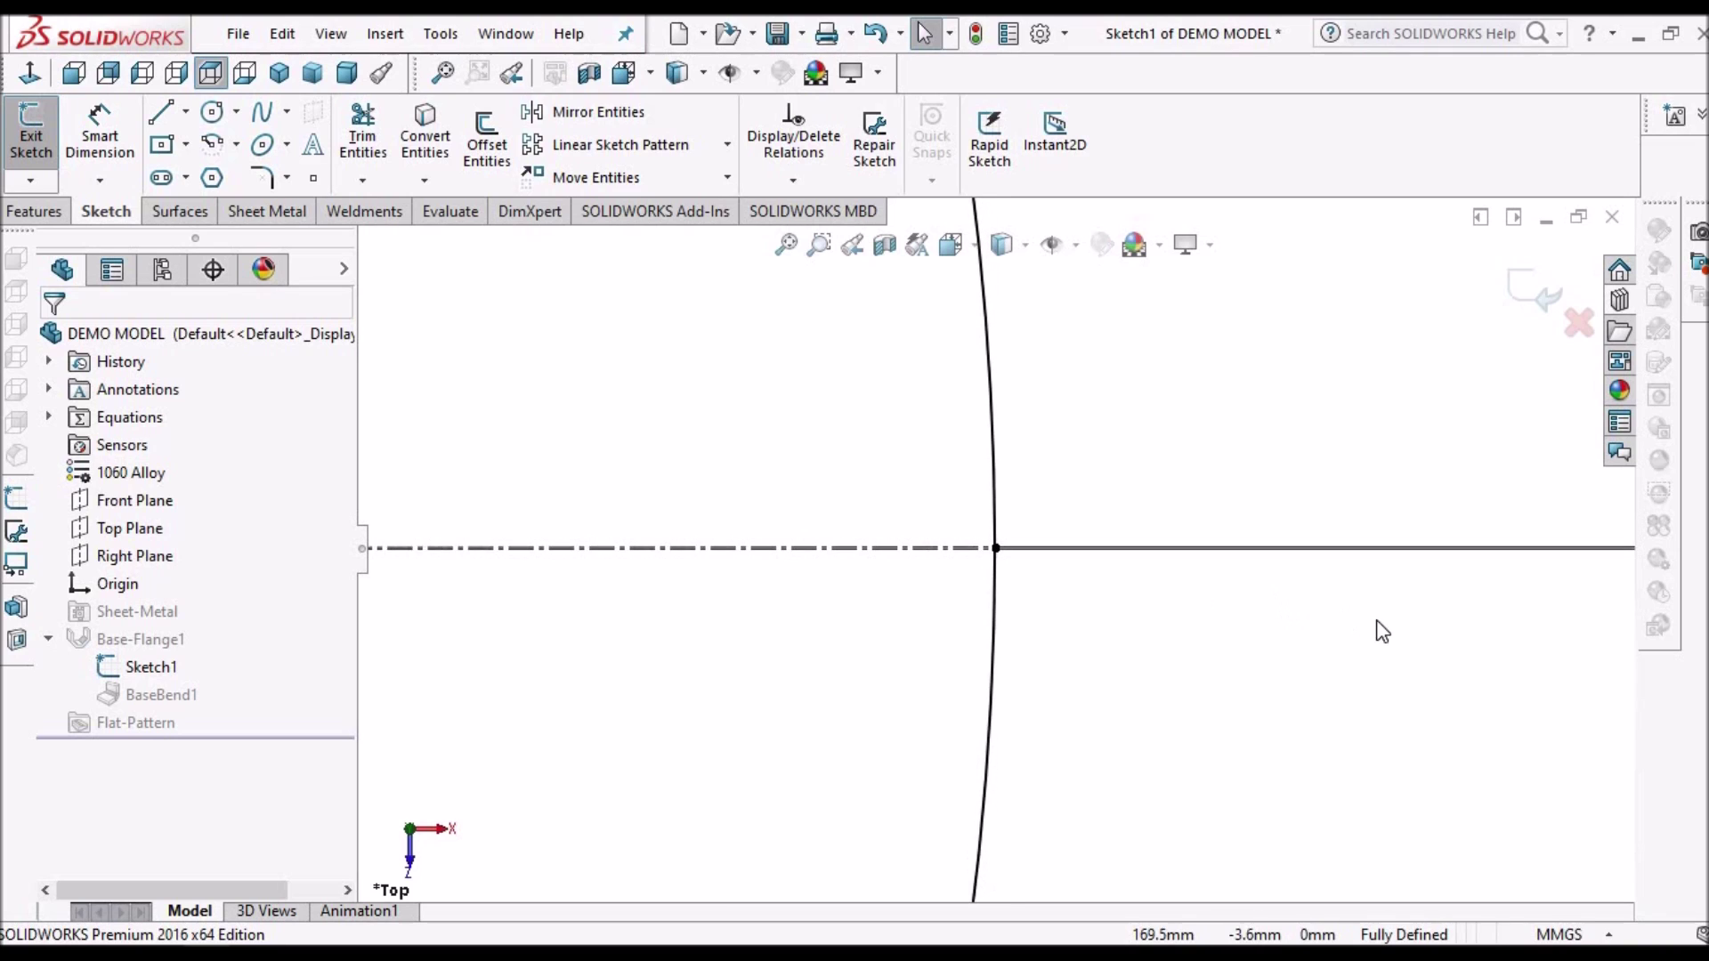
pyautogui.scroll(1, 1389, 623)
pyautogui.scroll(1, 1337, 739)
pyautogui.scroll(1, 1246, 712)
pyautogui.scroll(1, 788, 652)
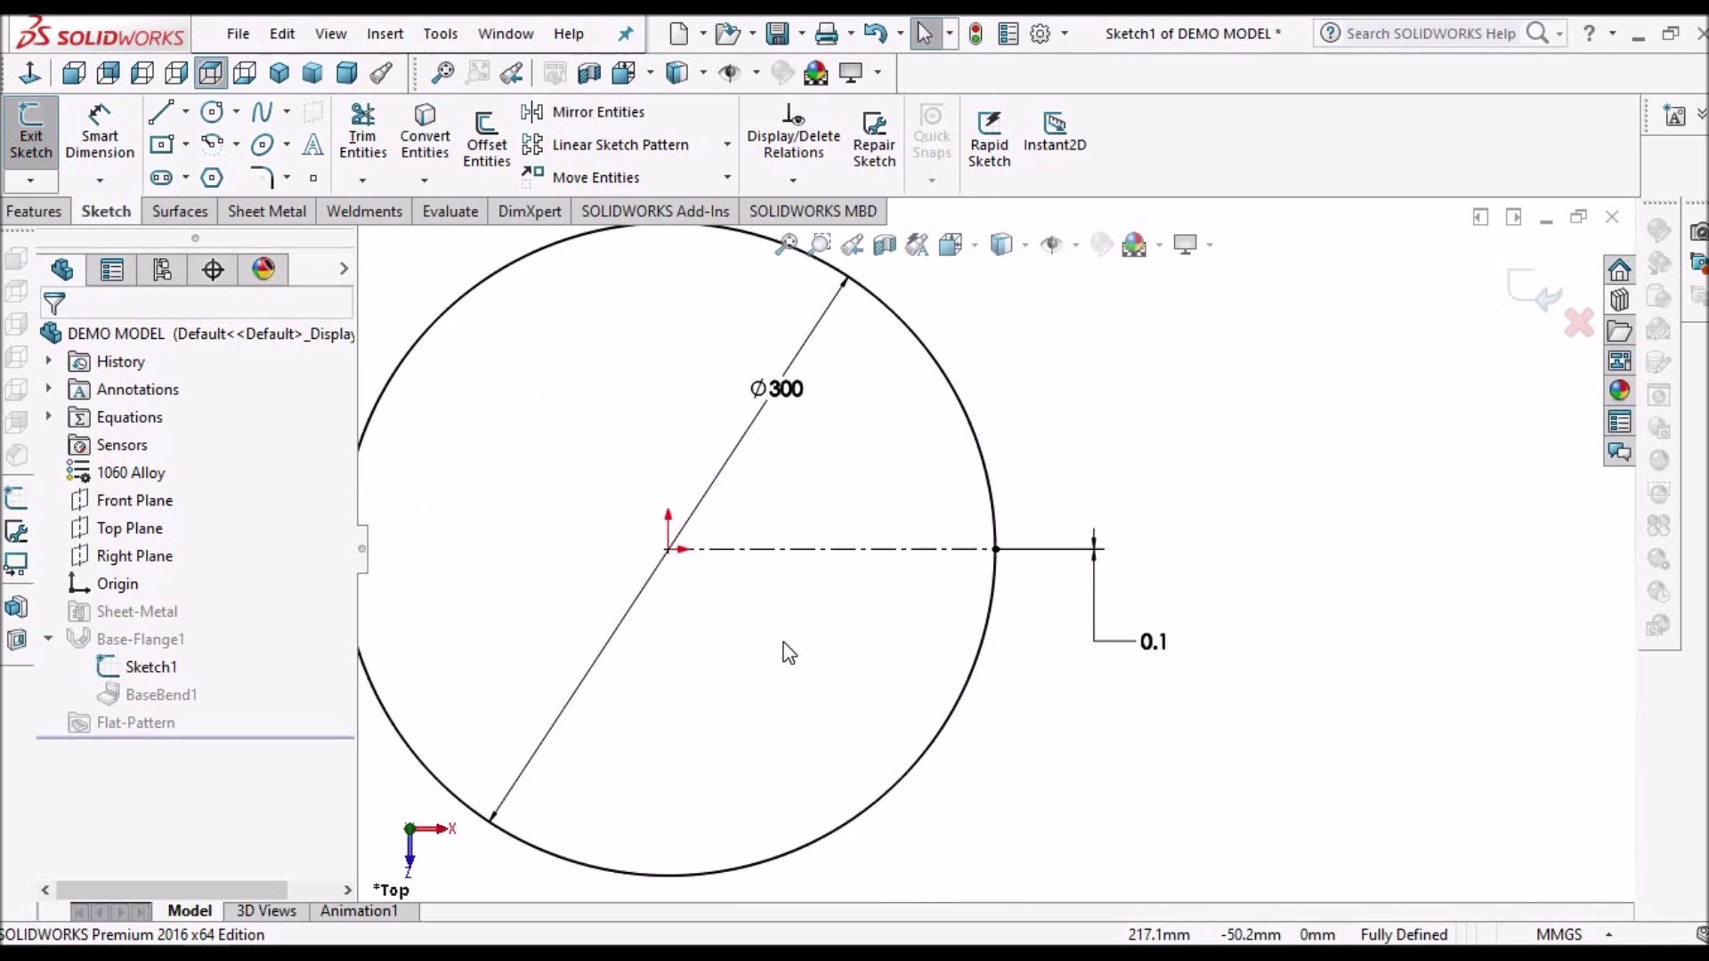
pyautogui.scroll(1, 997, 549)
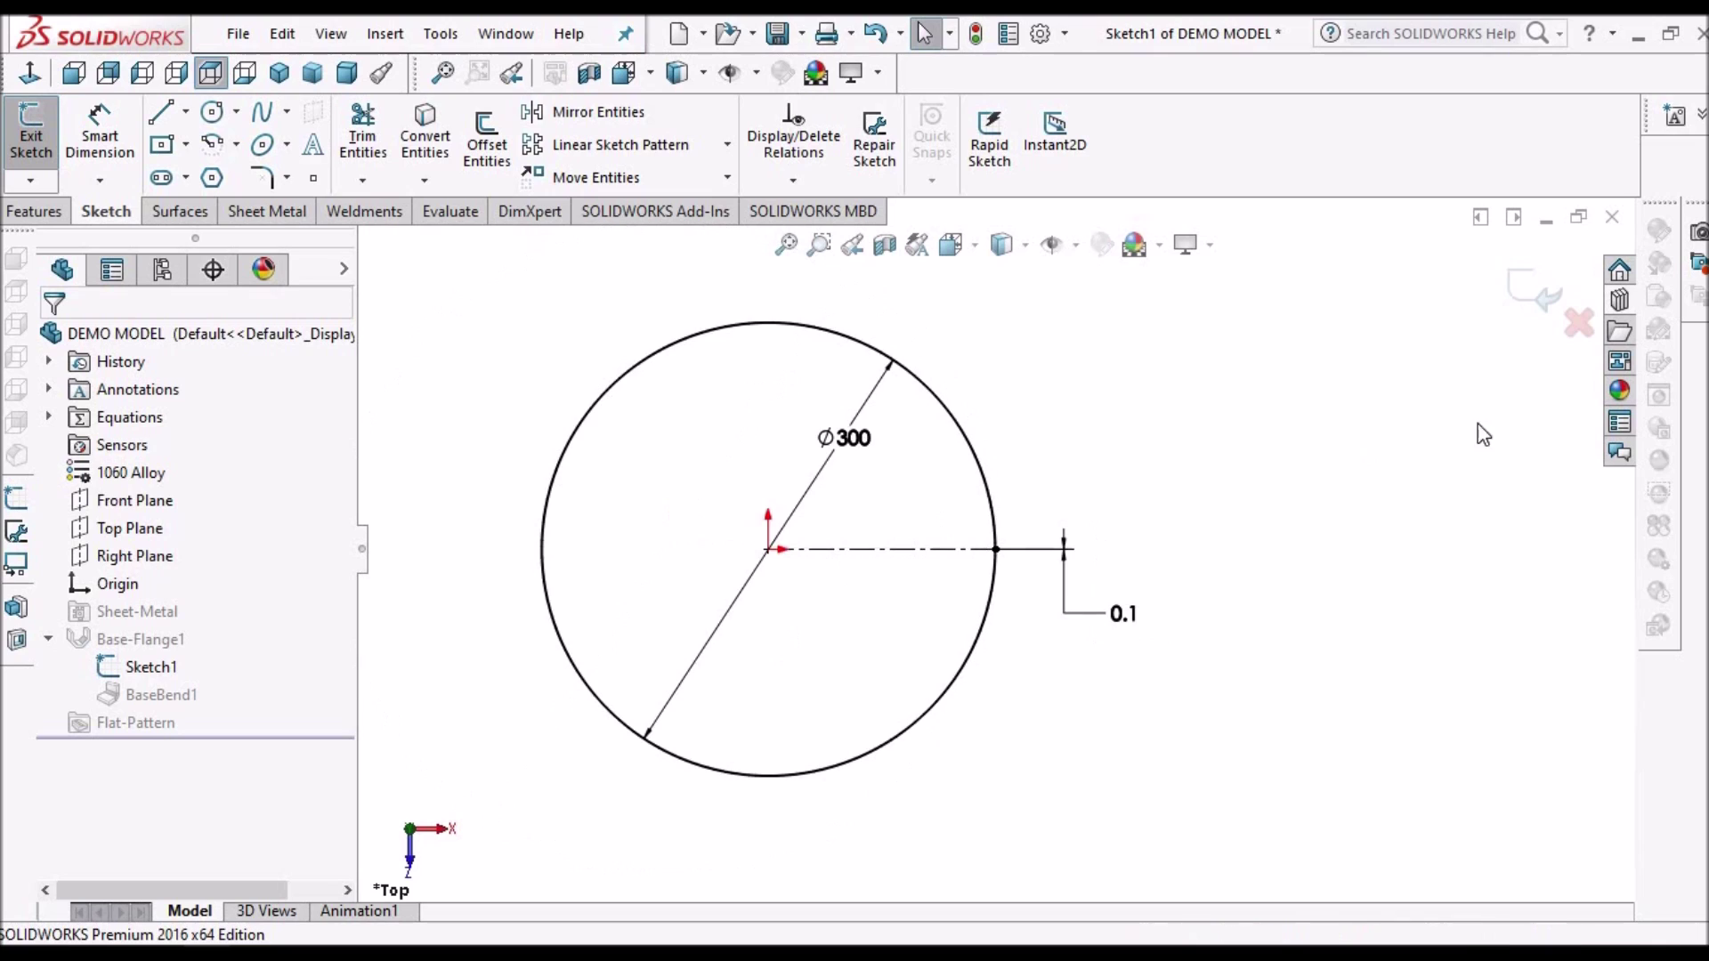
pyautogui.click(1516, 292)
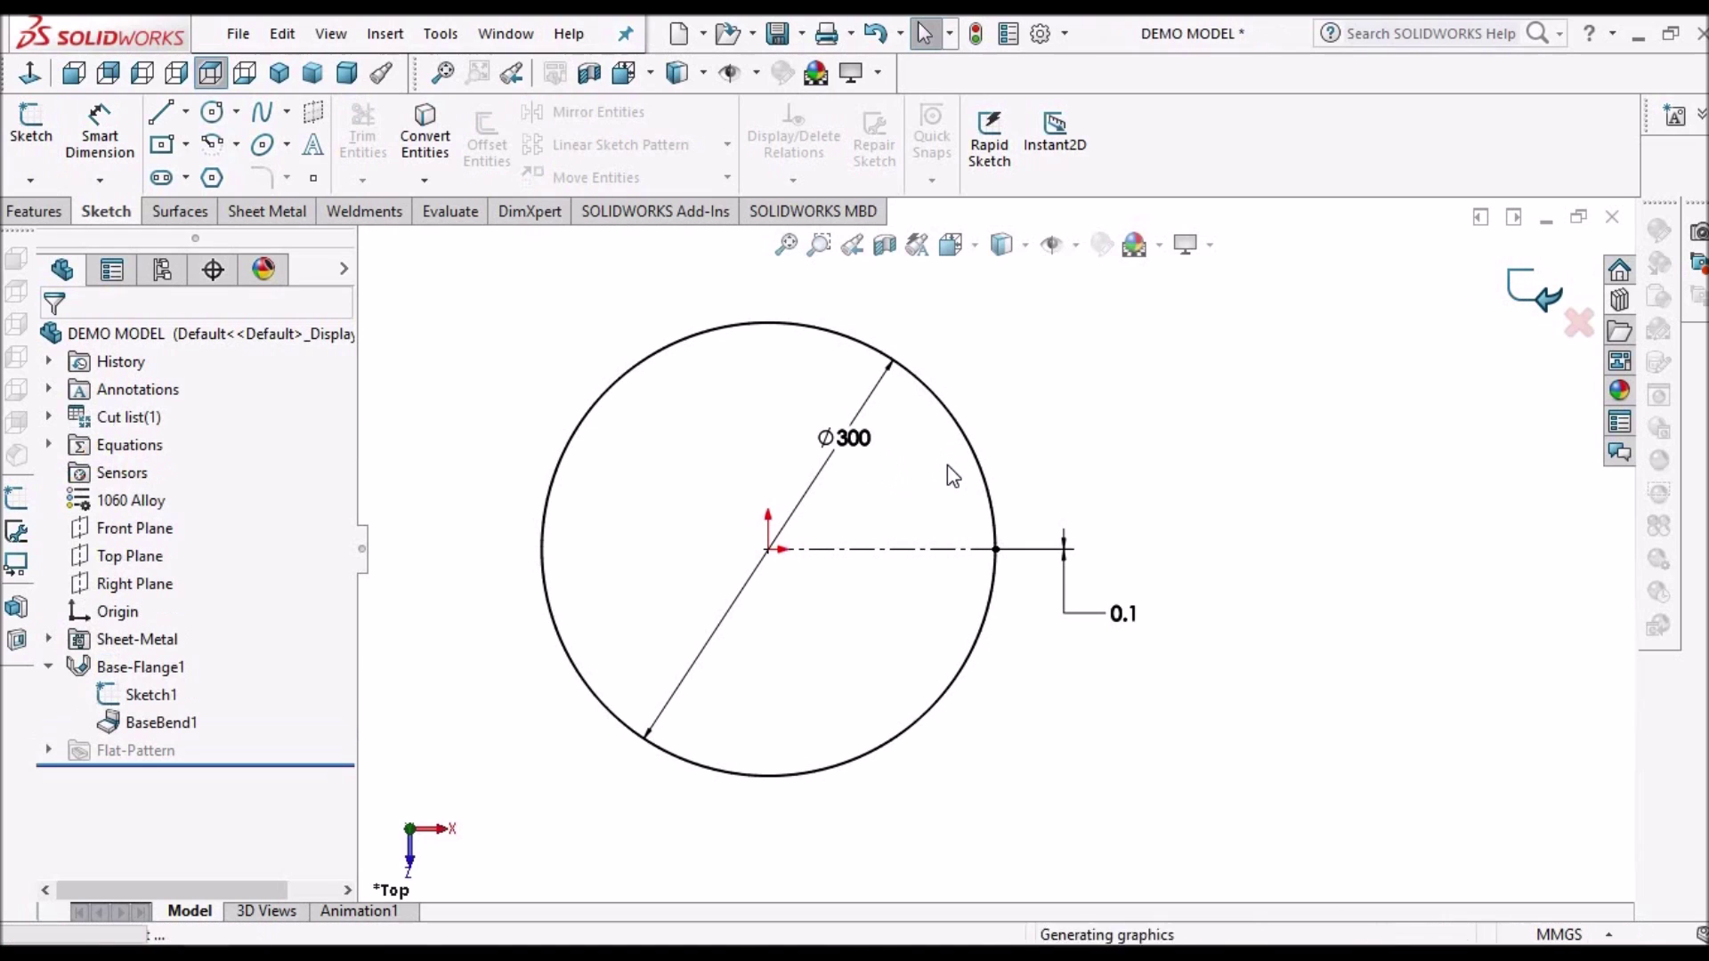
pyautogui.click(347, 72)
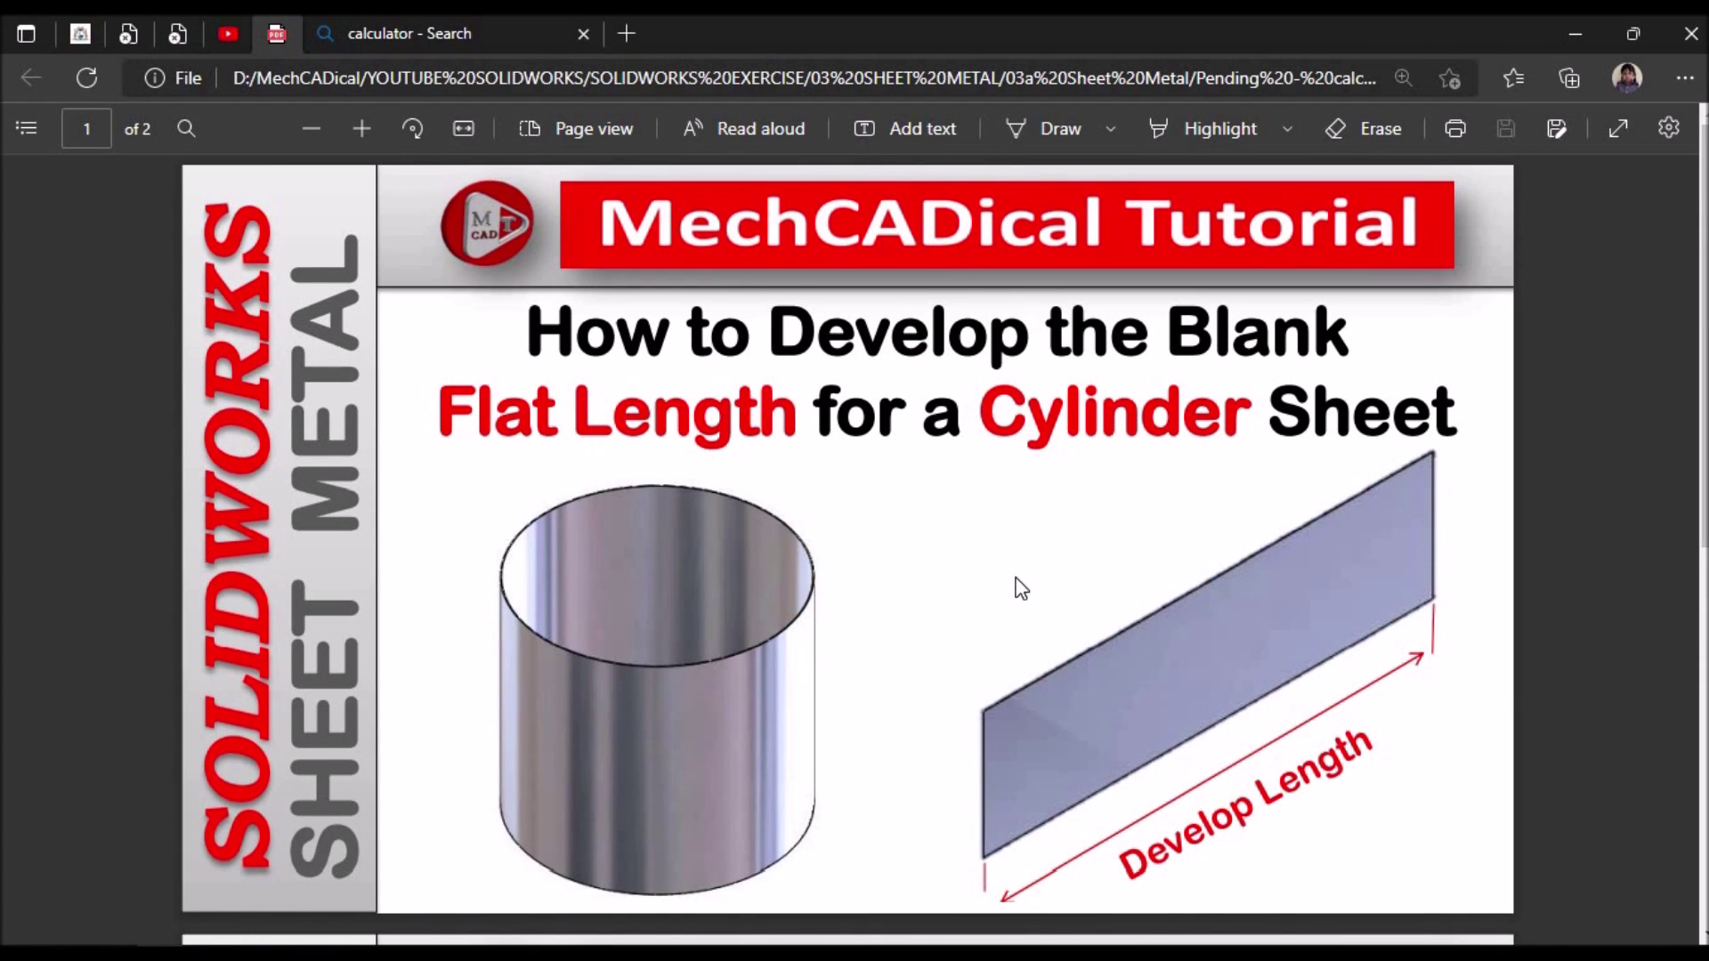
pyautogui.scroll(-5, 1021, 588)
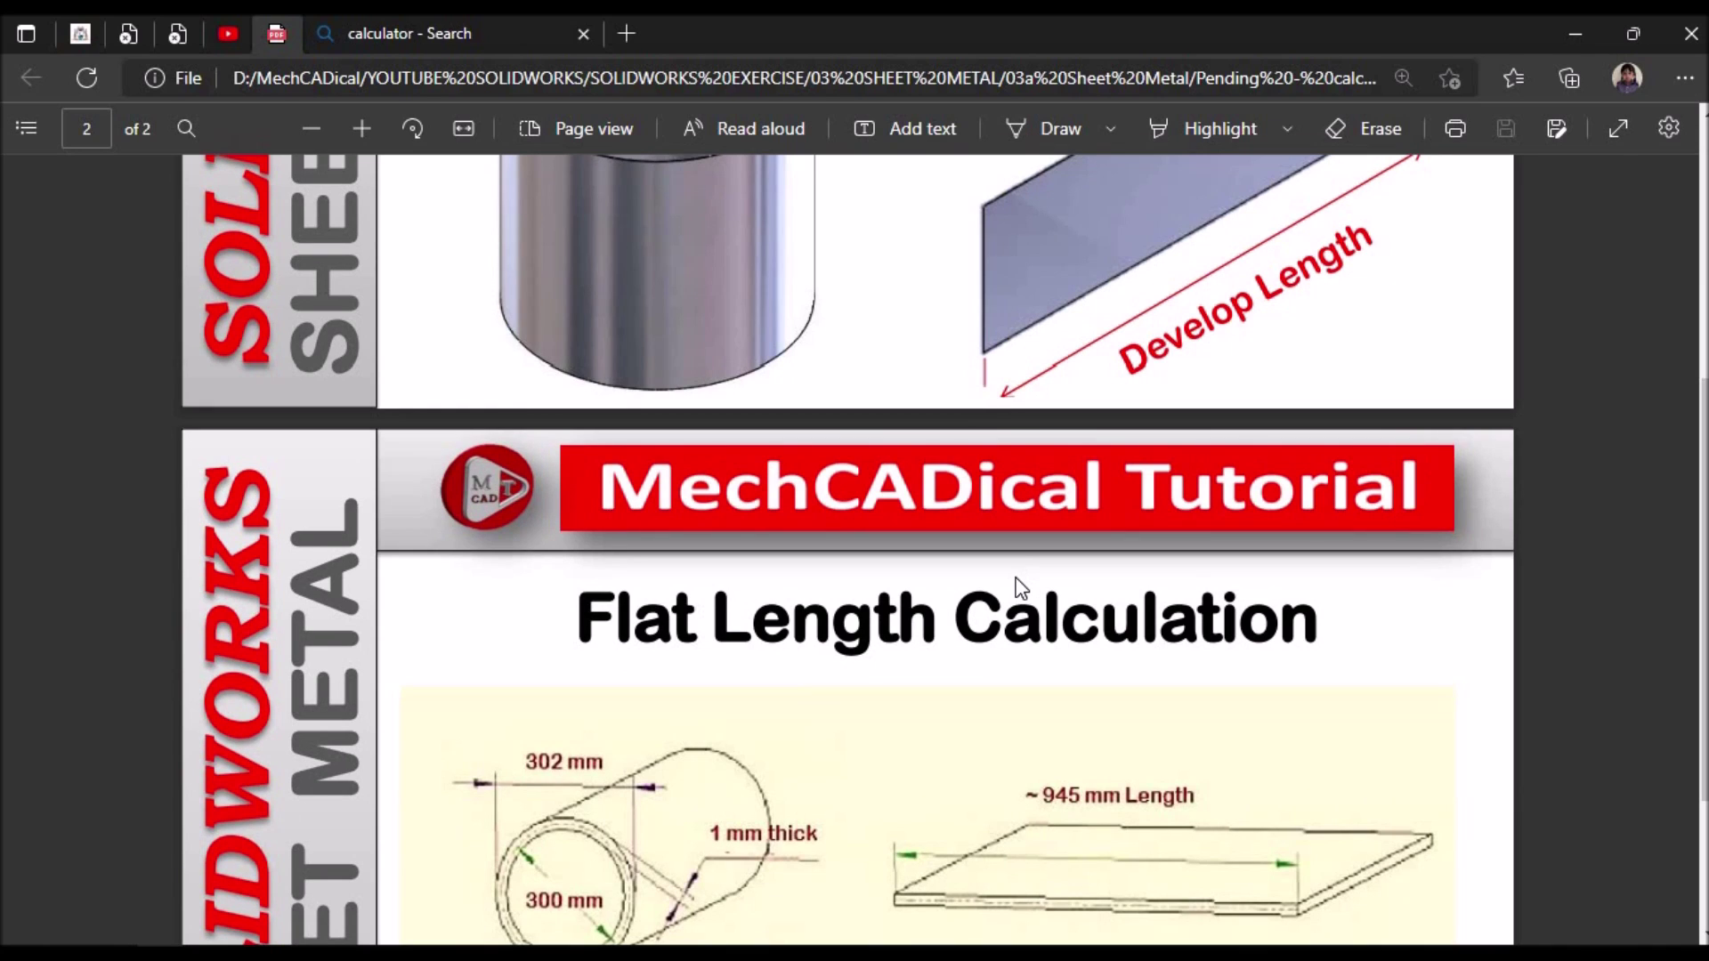
# Scroll the PDF to page 2's Flat Length Calculation formulas.
pyautogui.scroll(-3, 1021, 587)
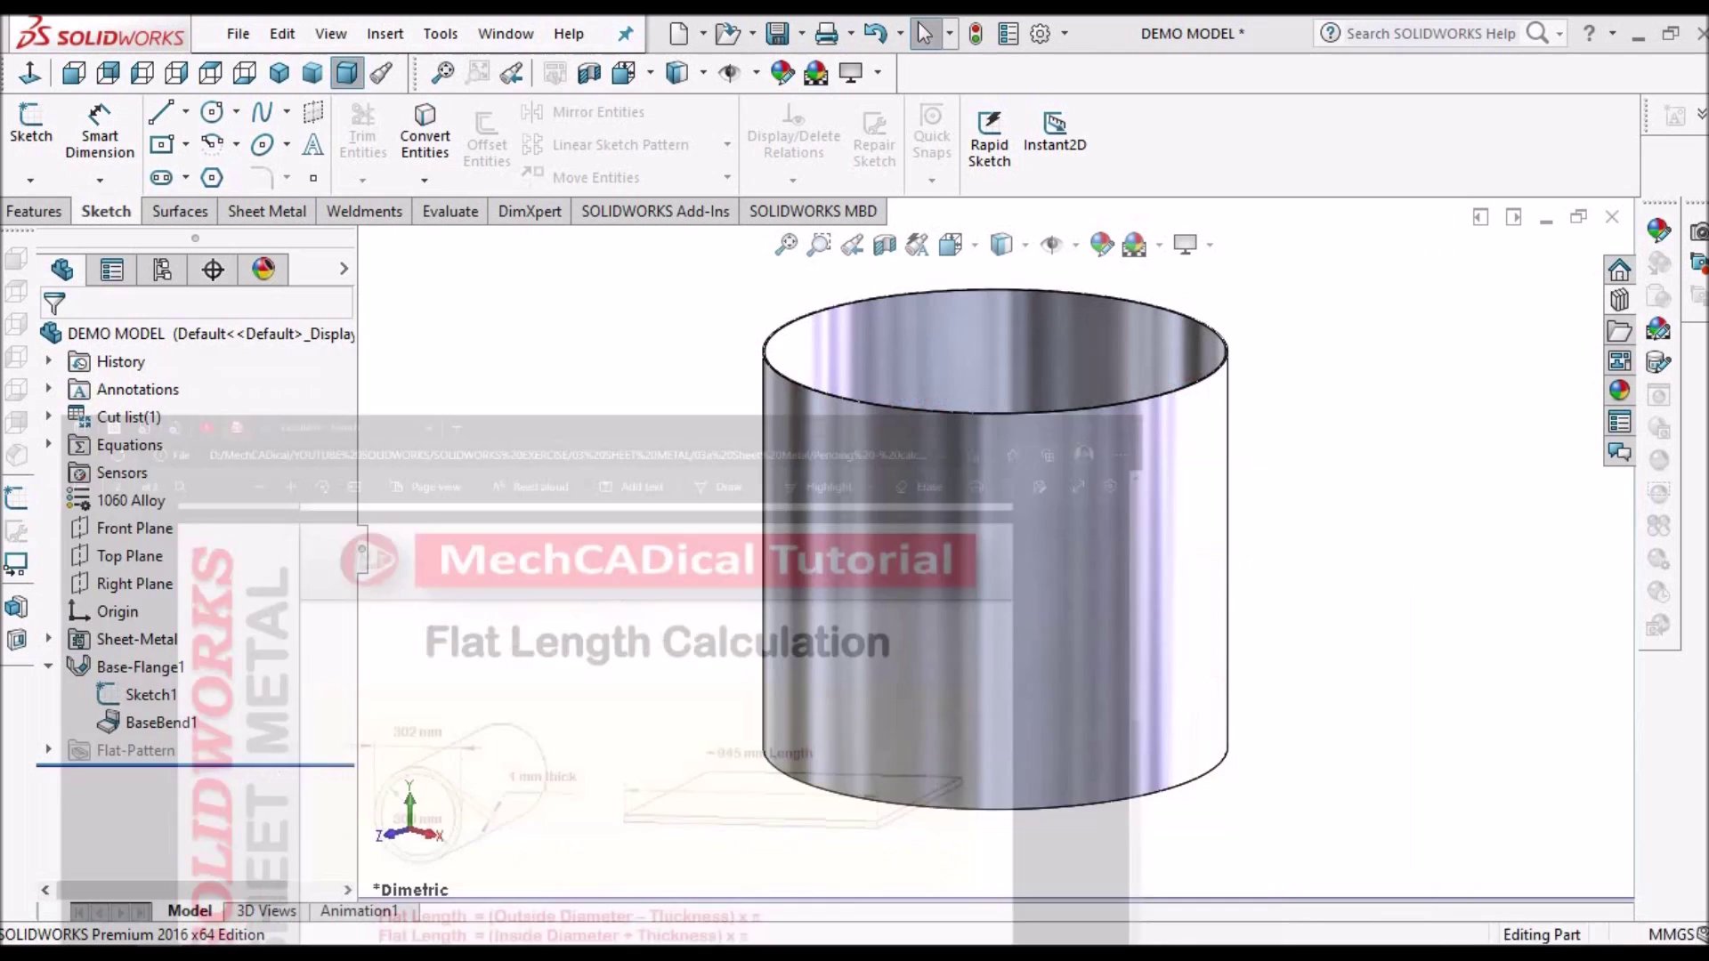
pyautogui.click(152, 699)
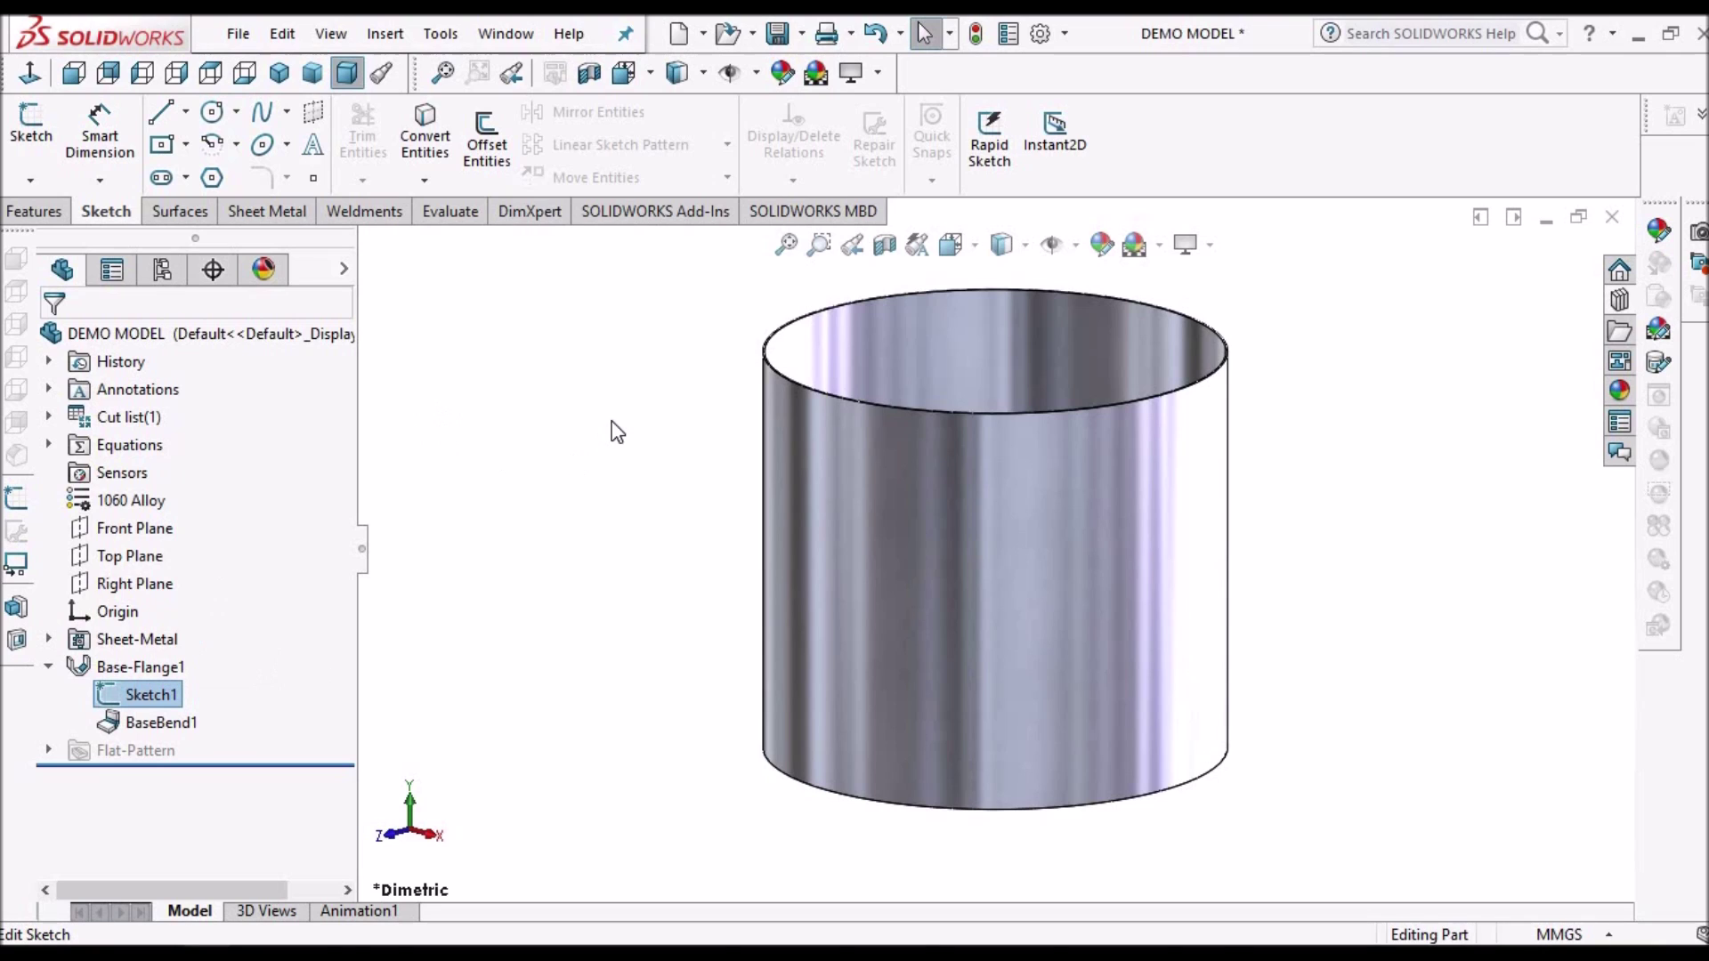
pyautogui.click(216, 80)
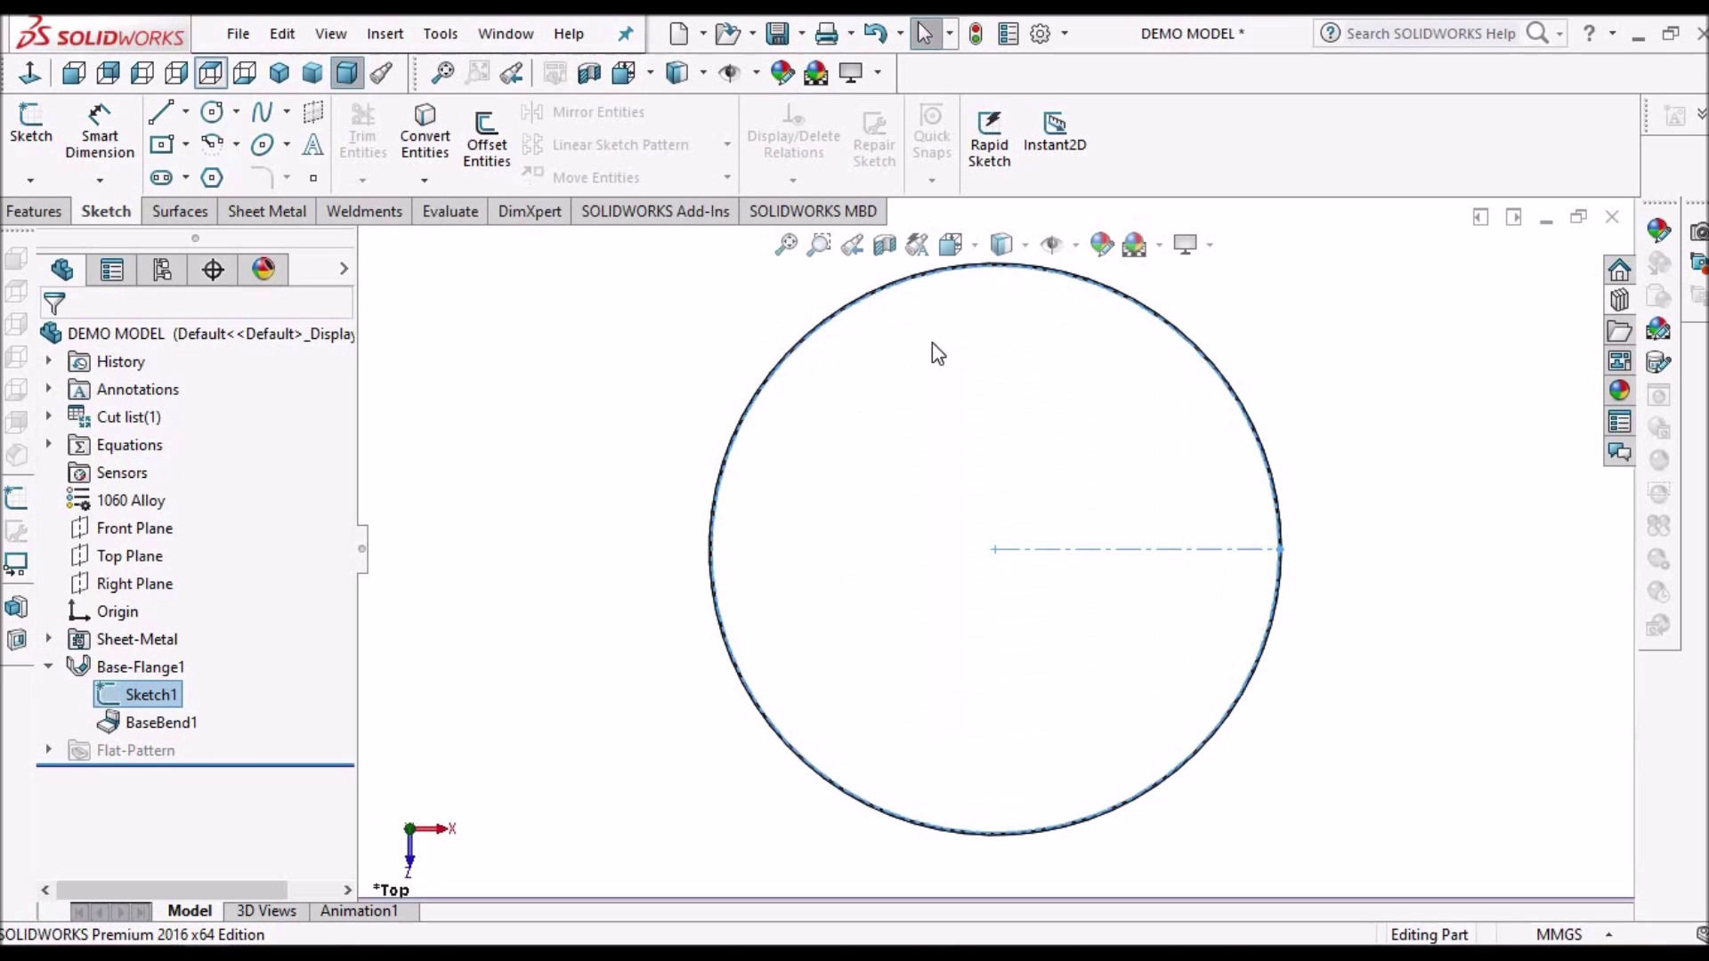
pyautogui.scroll(-2, 1246, 539)
pyautogui.scroll(-3, 1262, 557)
pyautogui.scroll(-2, 1250, 583)
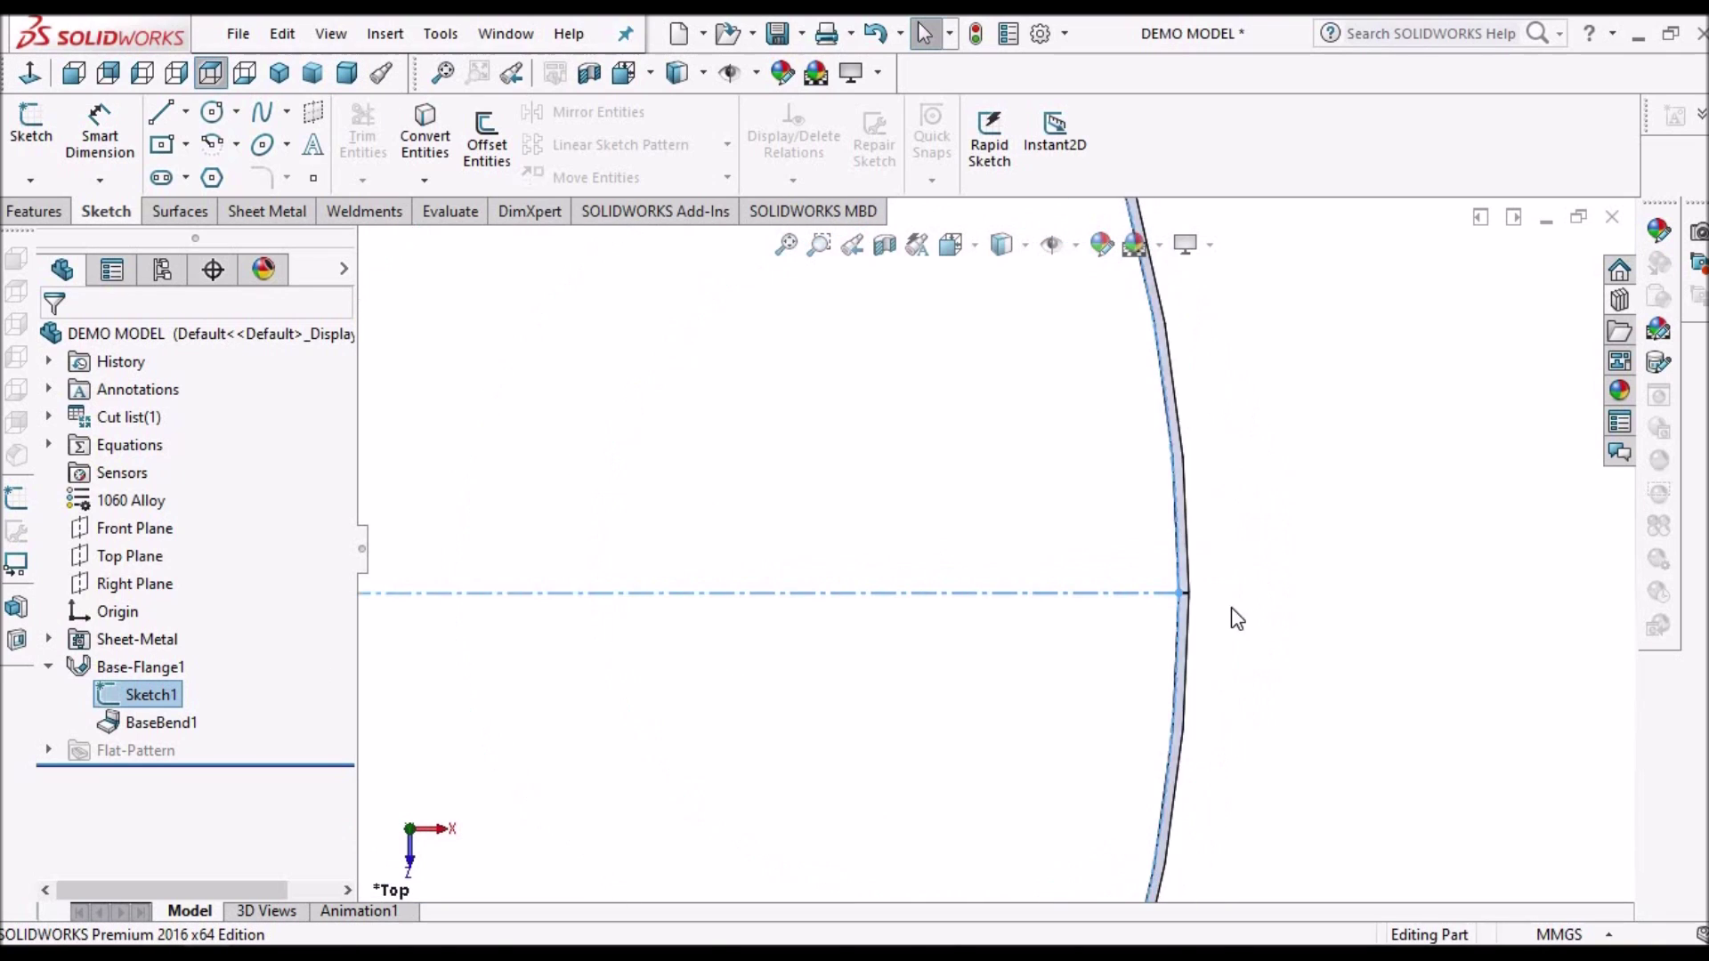
pyautogui.scroll(1, 786, 387)
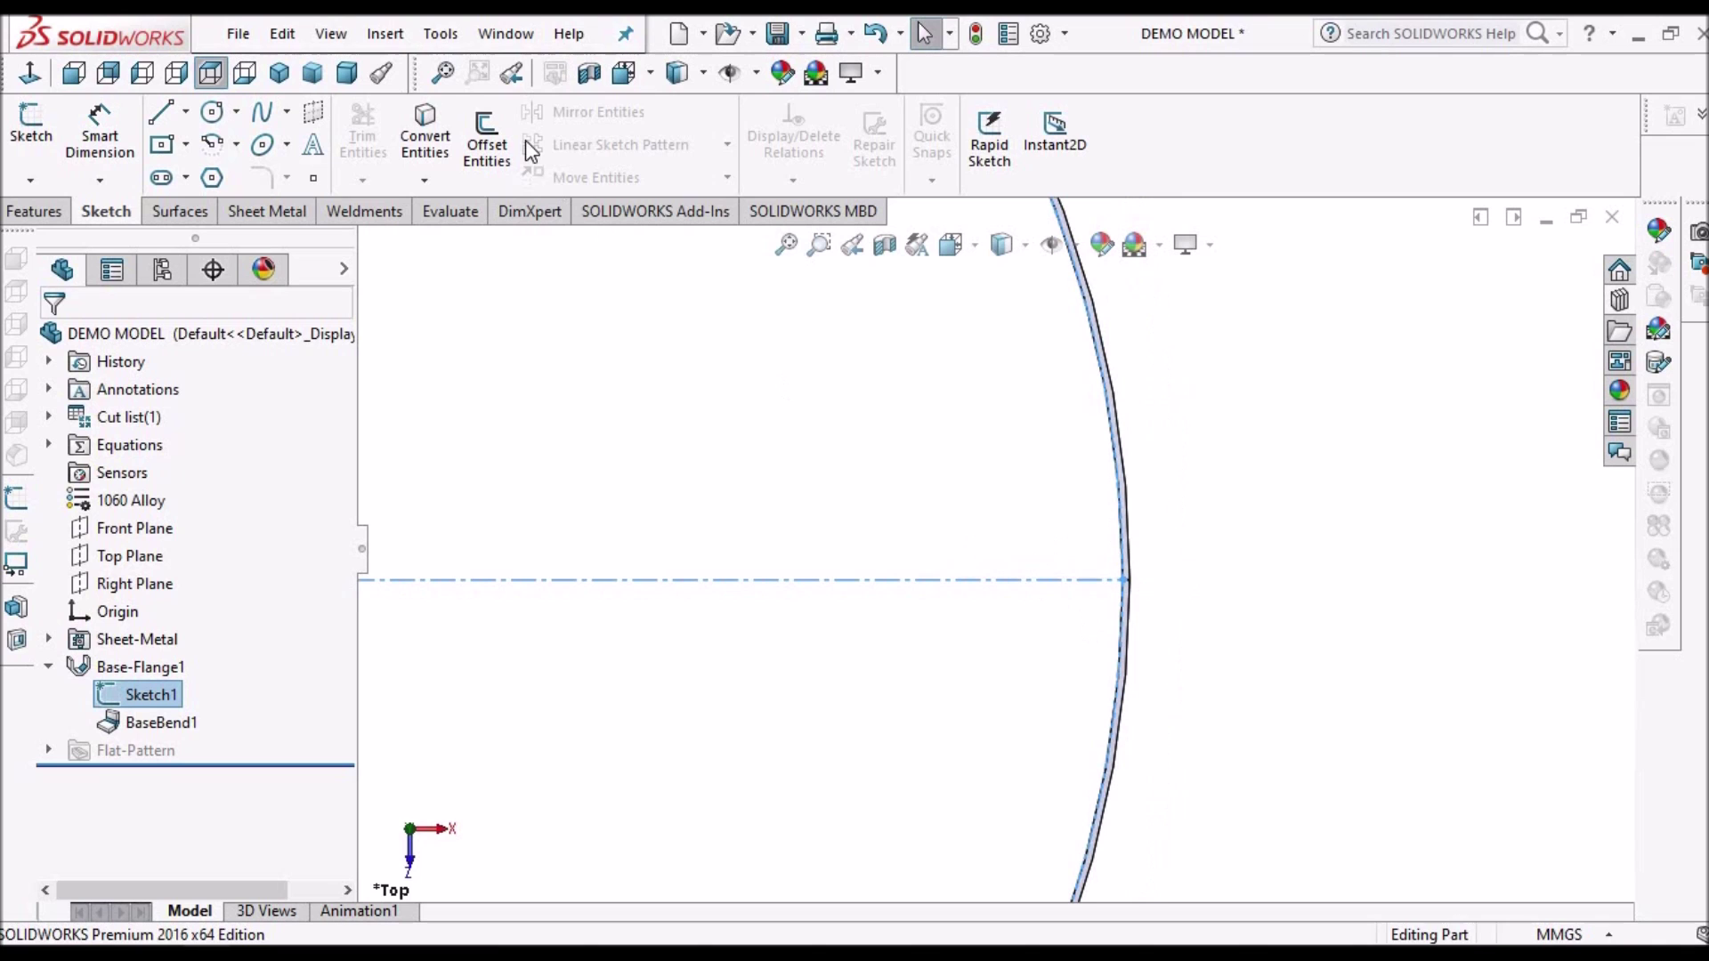
pyautogui.click(279, 72)
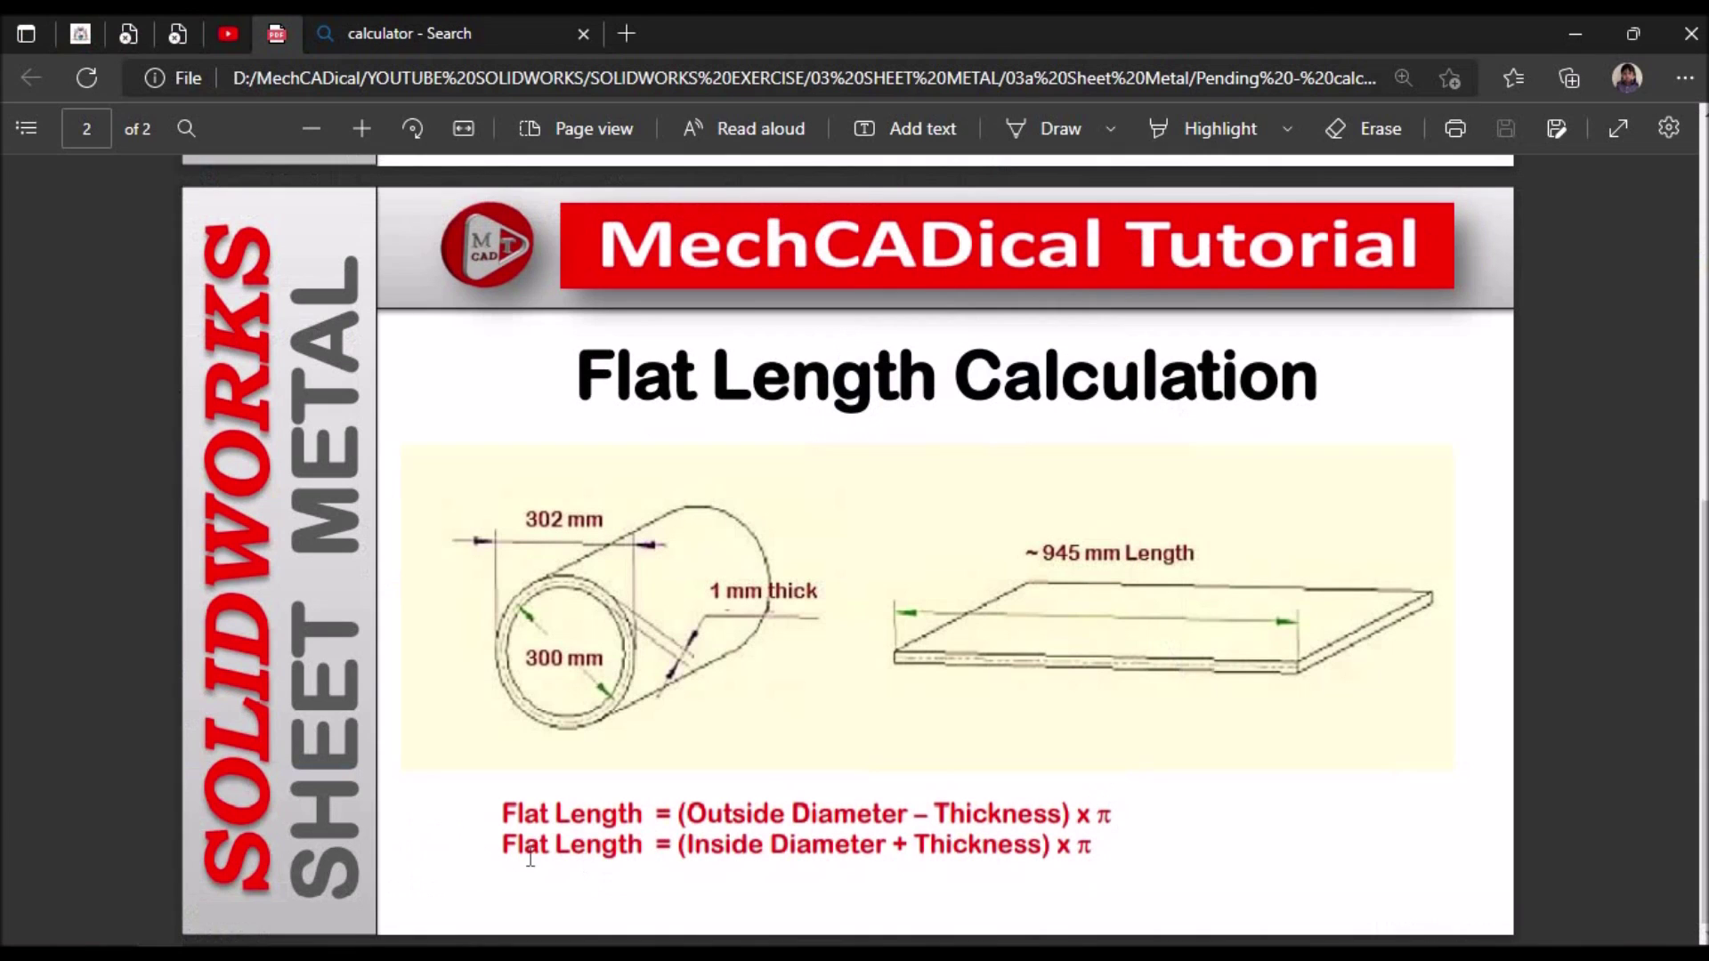
# Highlight the inside-diameter and outside-diameter flat-length formulas in the PDF.
pyautogui.moveTo(1115, 813)
pyautogui.mouseDown()
pyautogui.moveTo(1084, 850)
pyautogui.moveTo(1108, 849)
pyautogui.mouseUp()
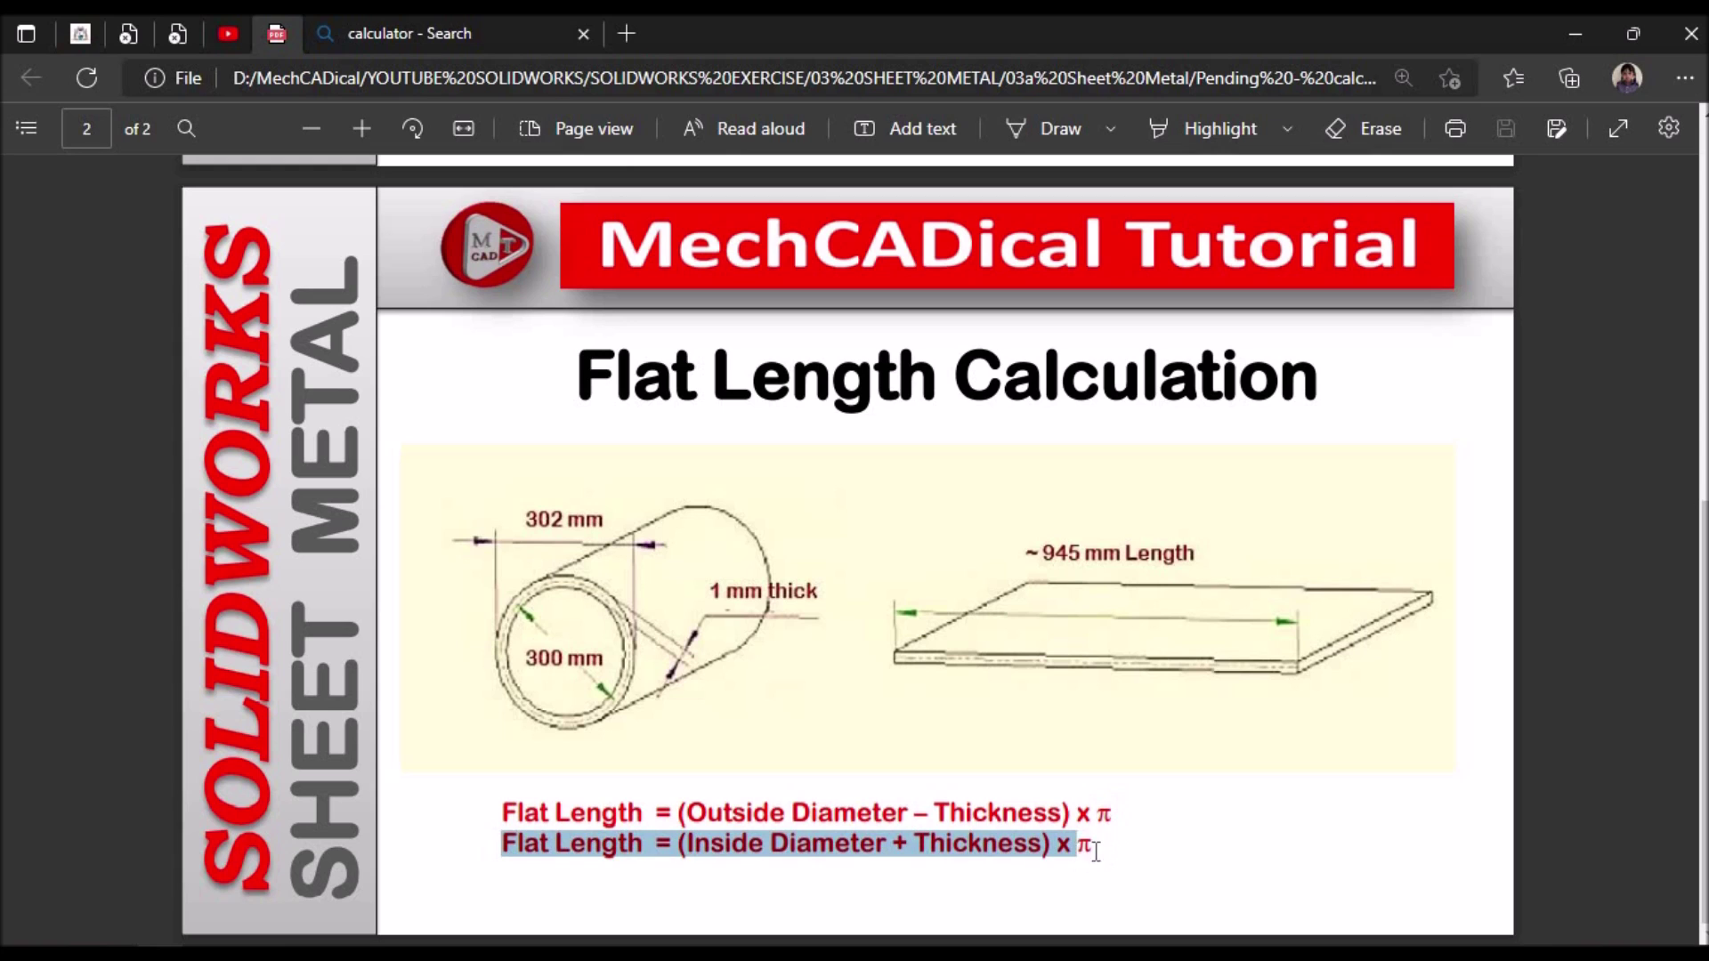
pyautogui.click(930, 769)
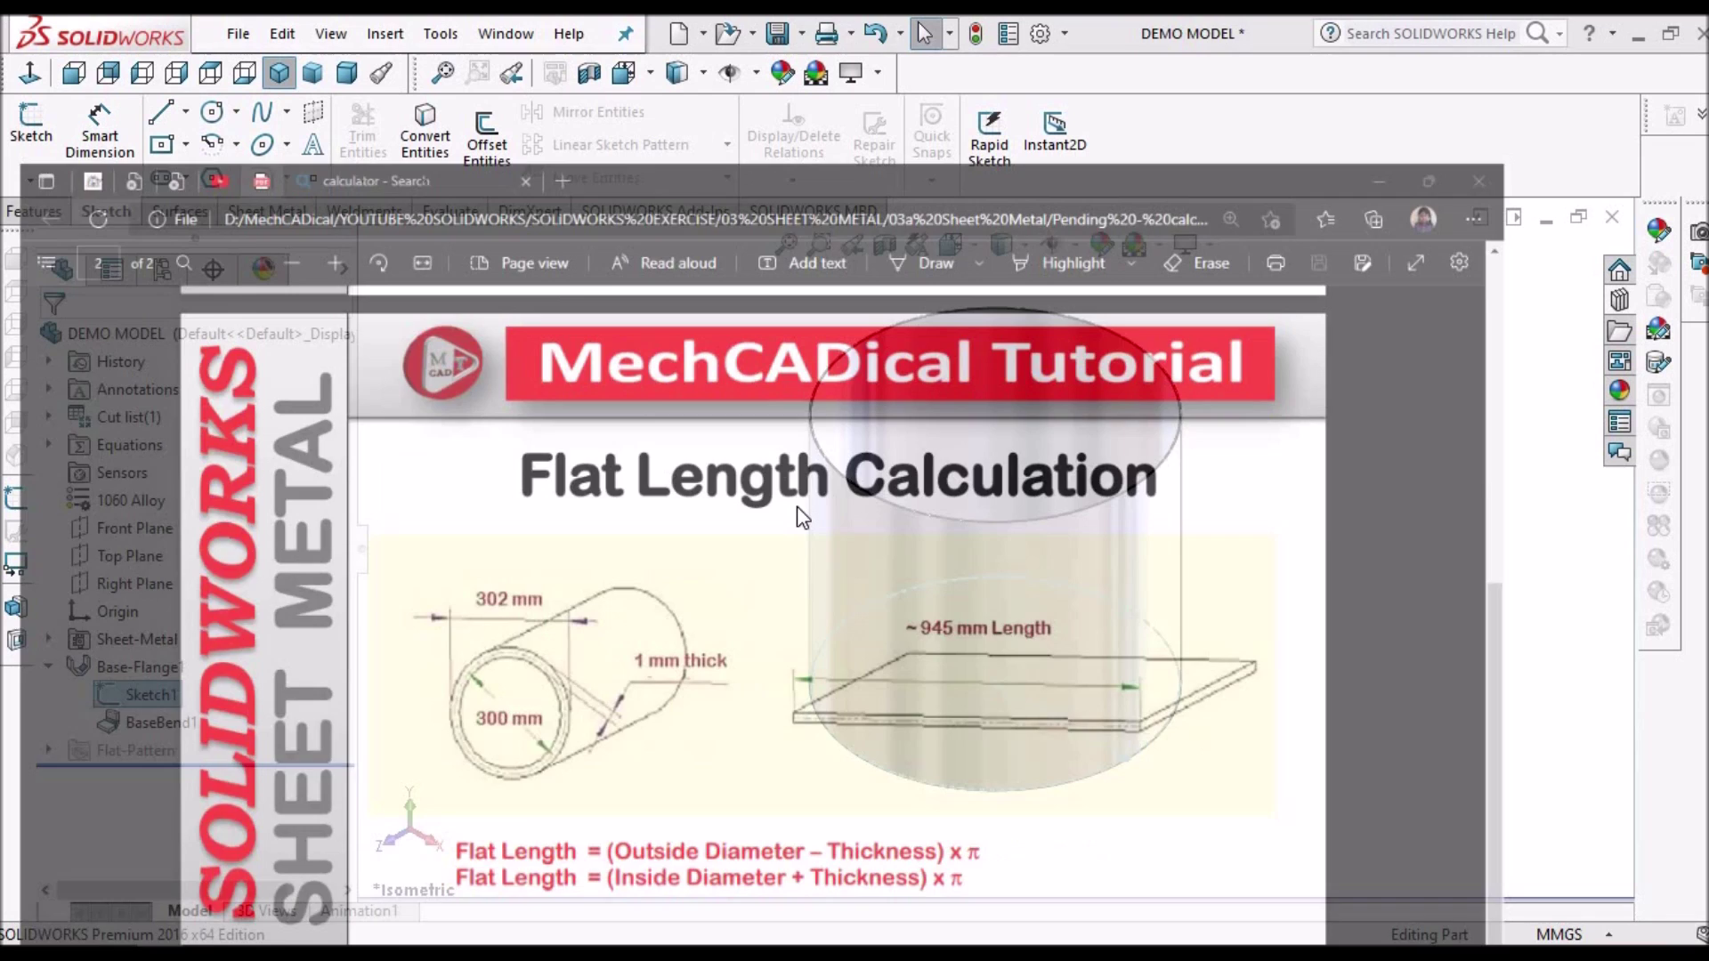
pyautogui.scroll(-5, 1135, 573)
pyautogui.scroll(6, 1157, 570)
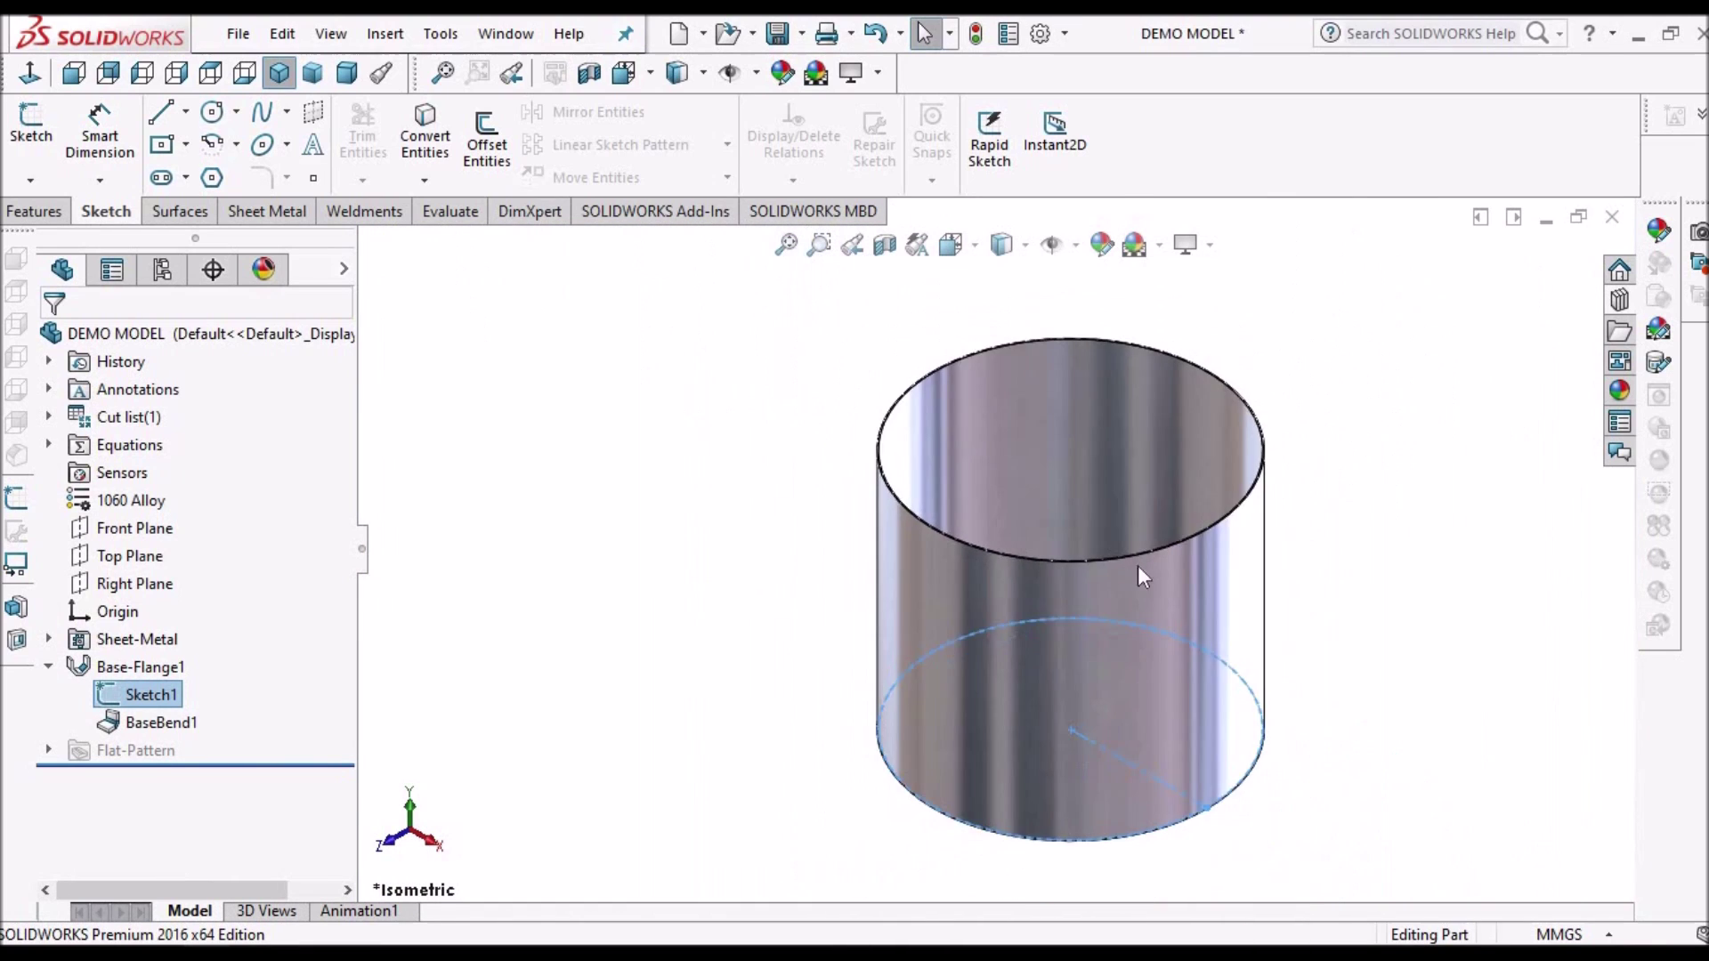
pyautogui.scroll(-1, 1114, 568)
pyautogui.scroll(-1, 1068, 556)
pyautogui.scroll(-1, 1047, 556)
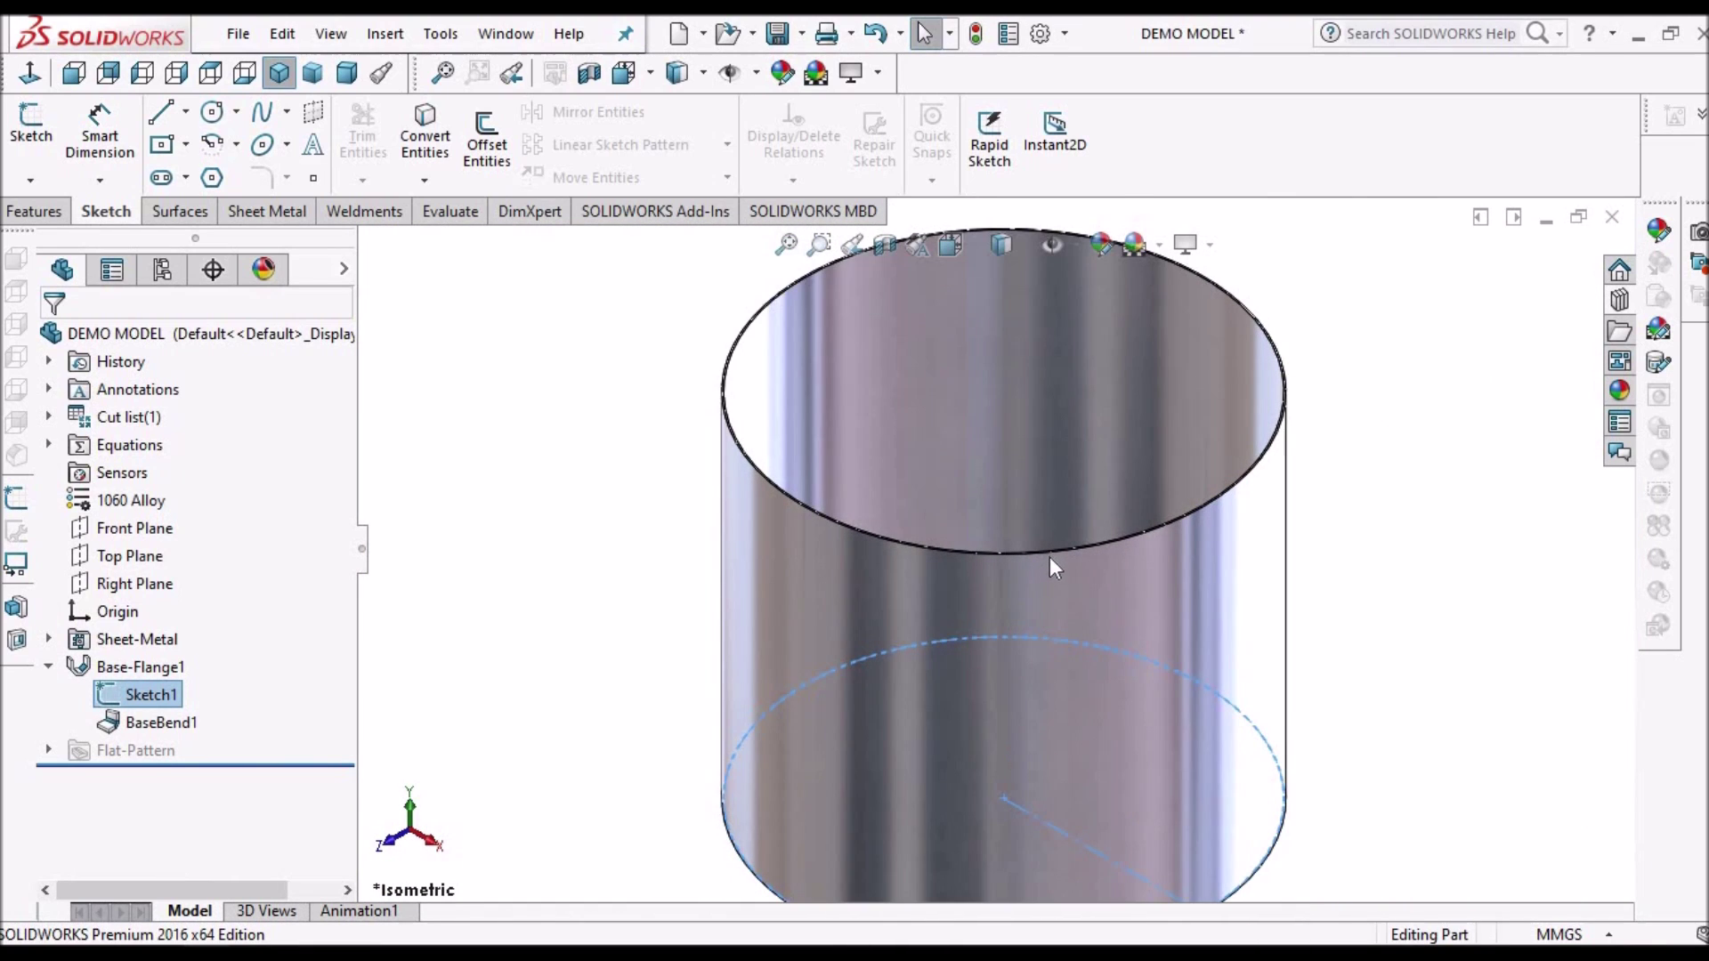
pyautogui.scroll(-3, 1050, 556)
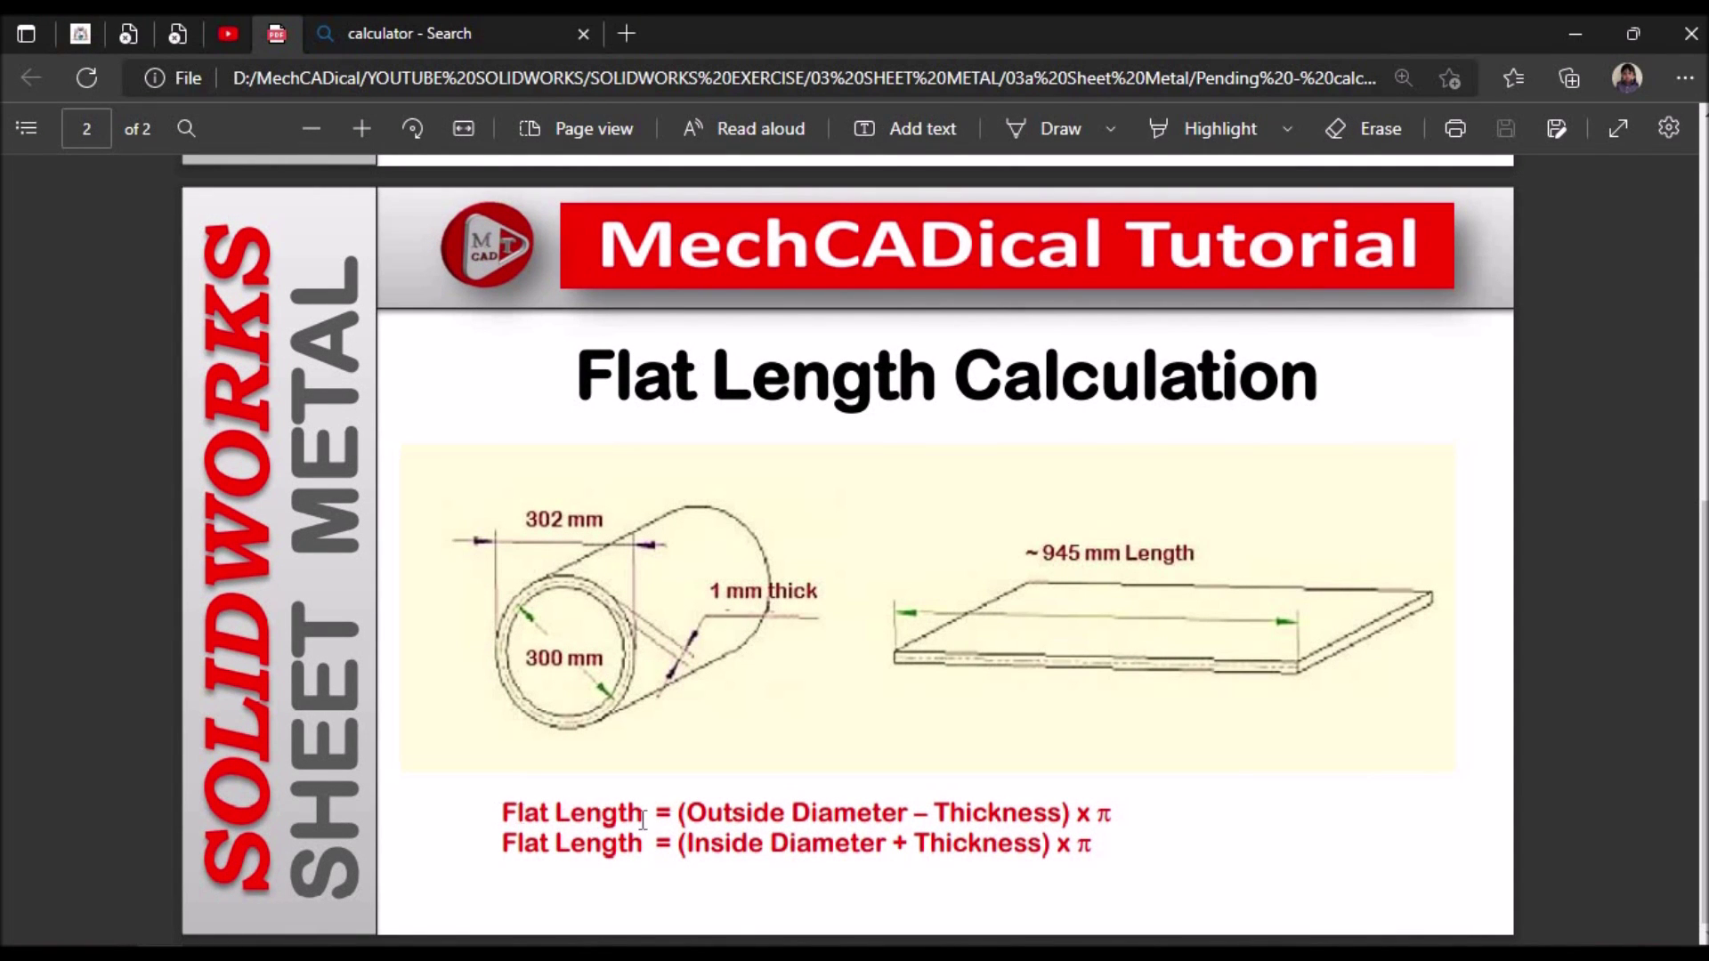
pyautogui.moveTo(501, 813); pyautogui.dragTo(1125, 814)
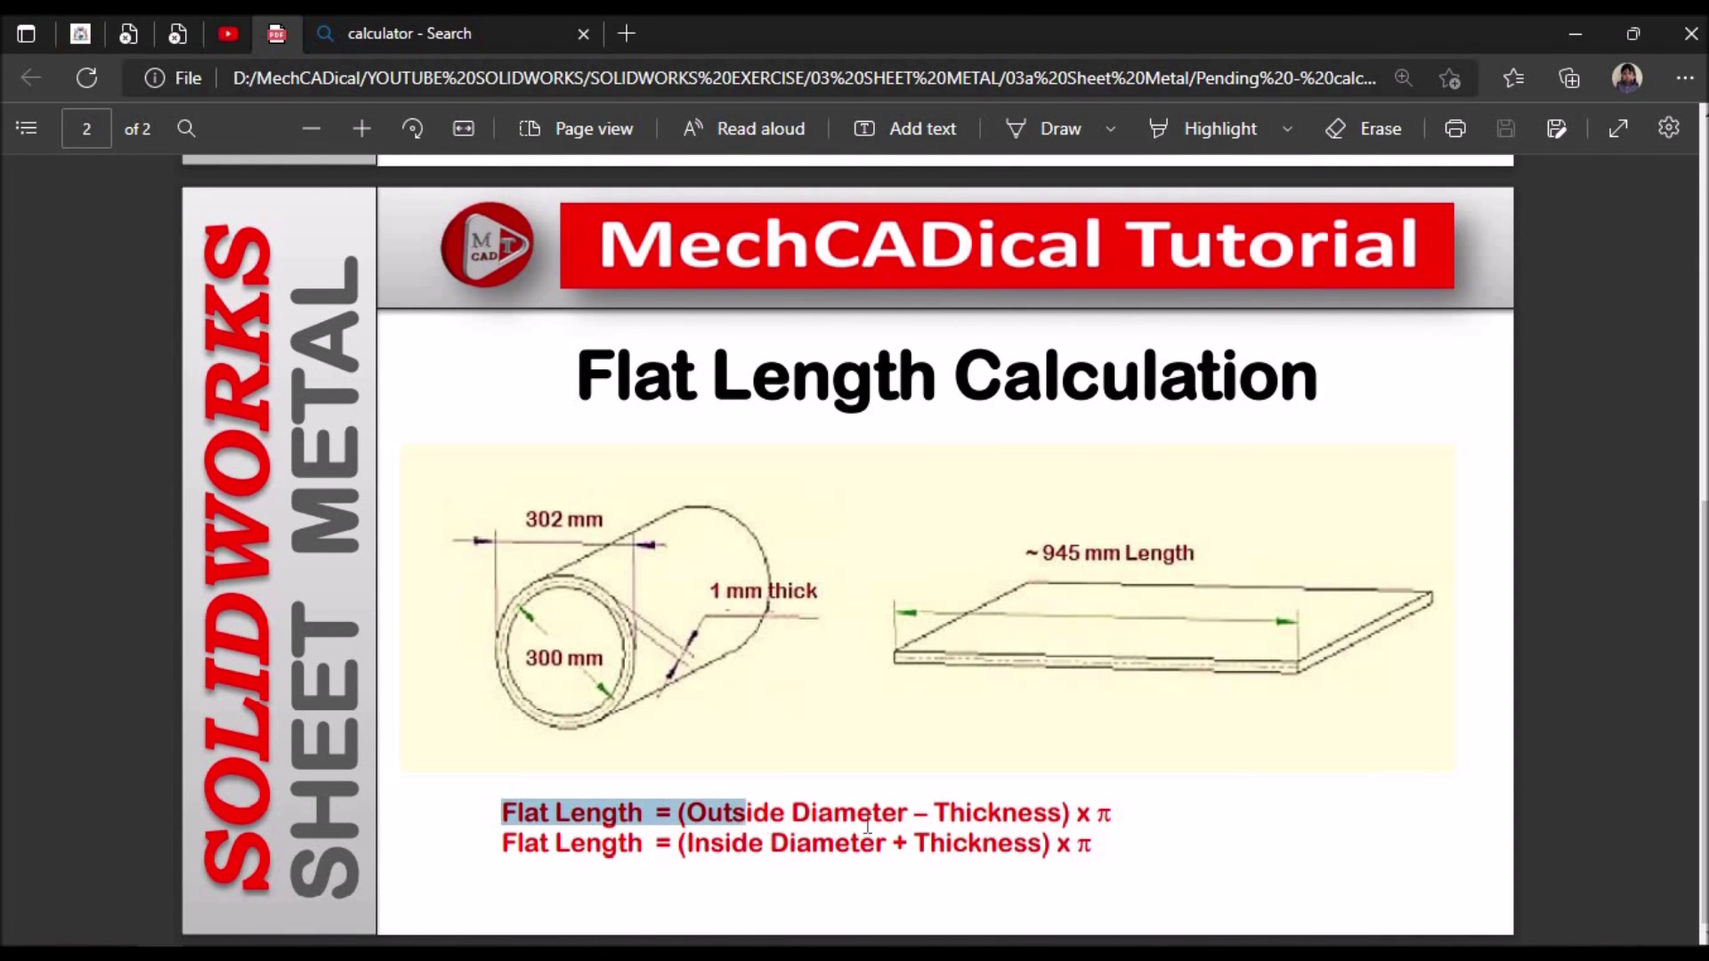
pyautogui.click(1163, 552)
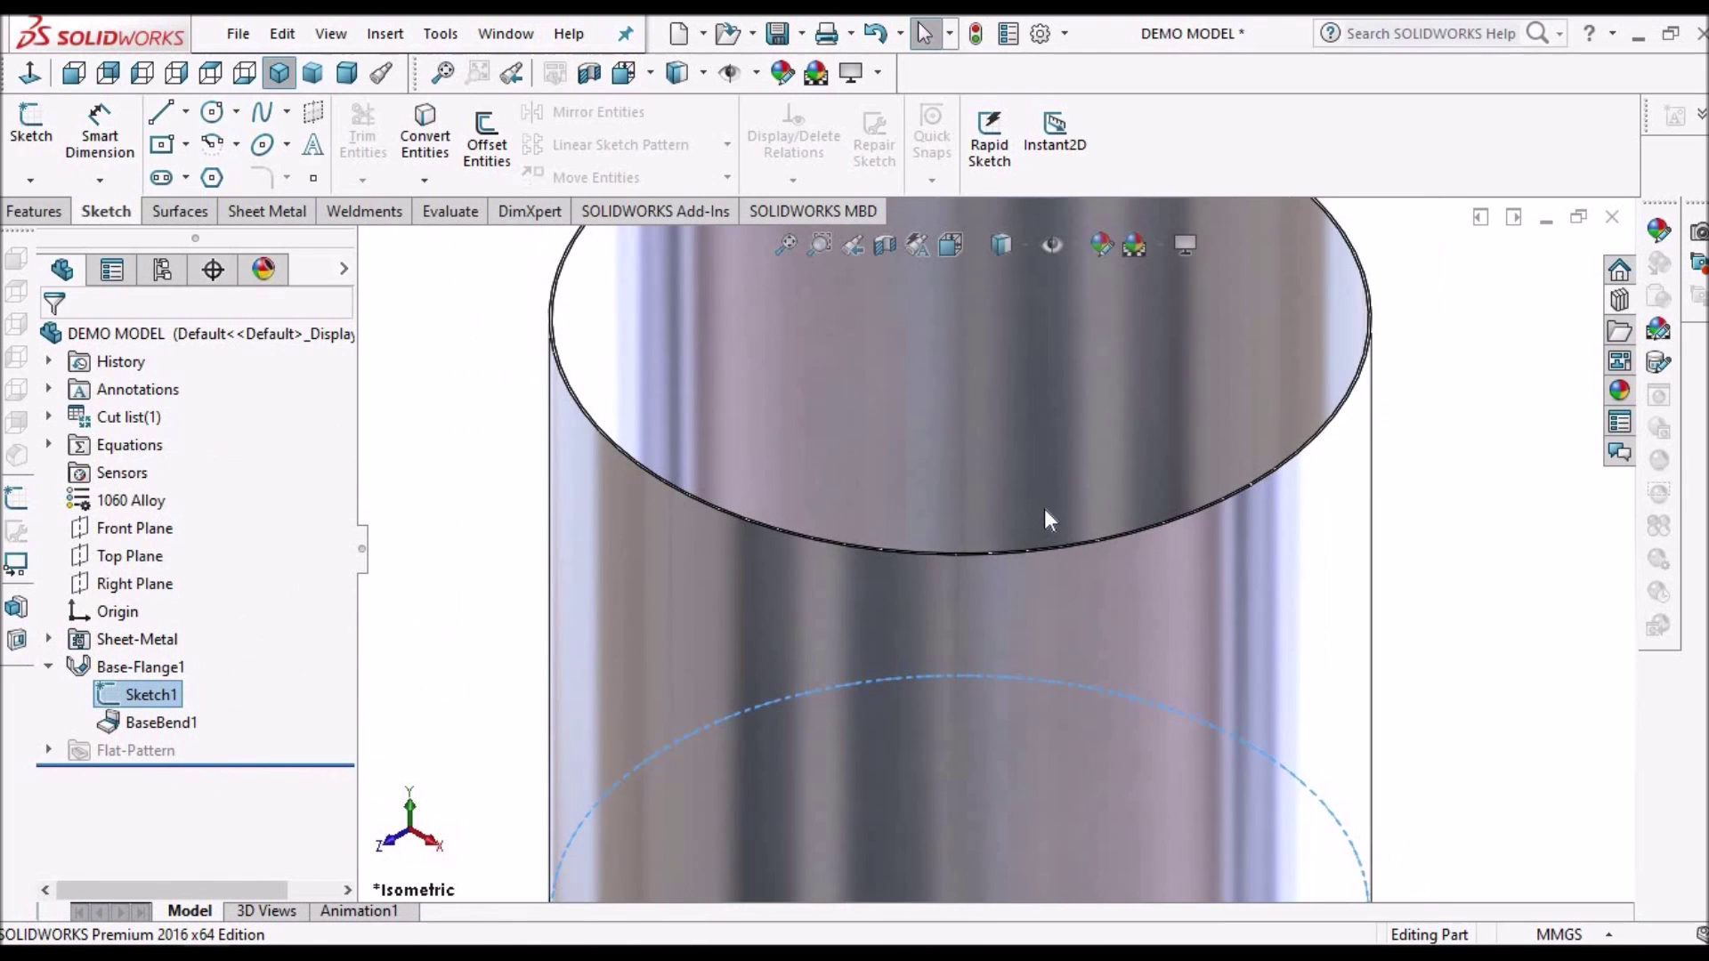
# Check the cylinder's top rim in SOLIDWORKS, fit it to view, and return to the browser.
pyautogui.scroll(3, 1043, 509)
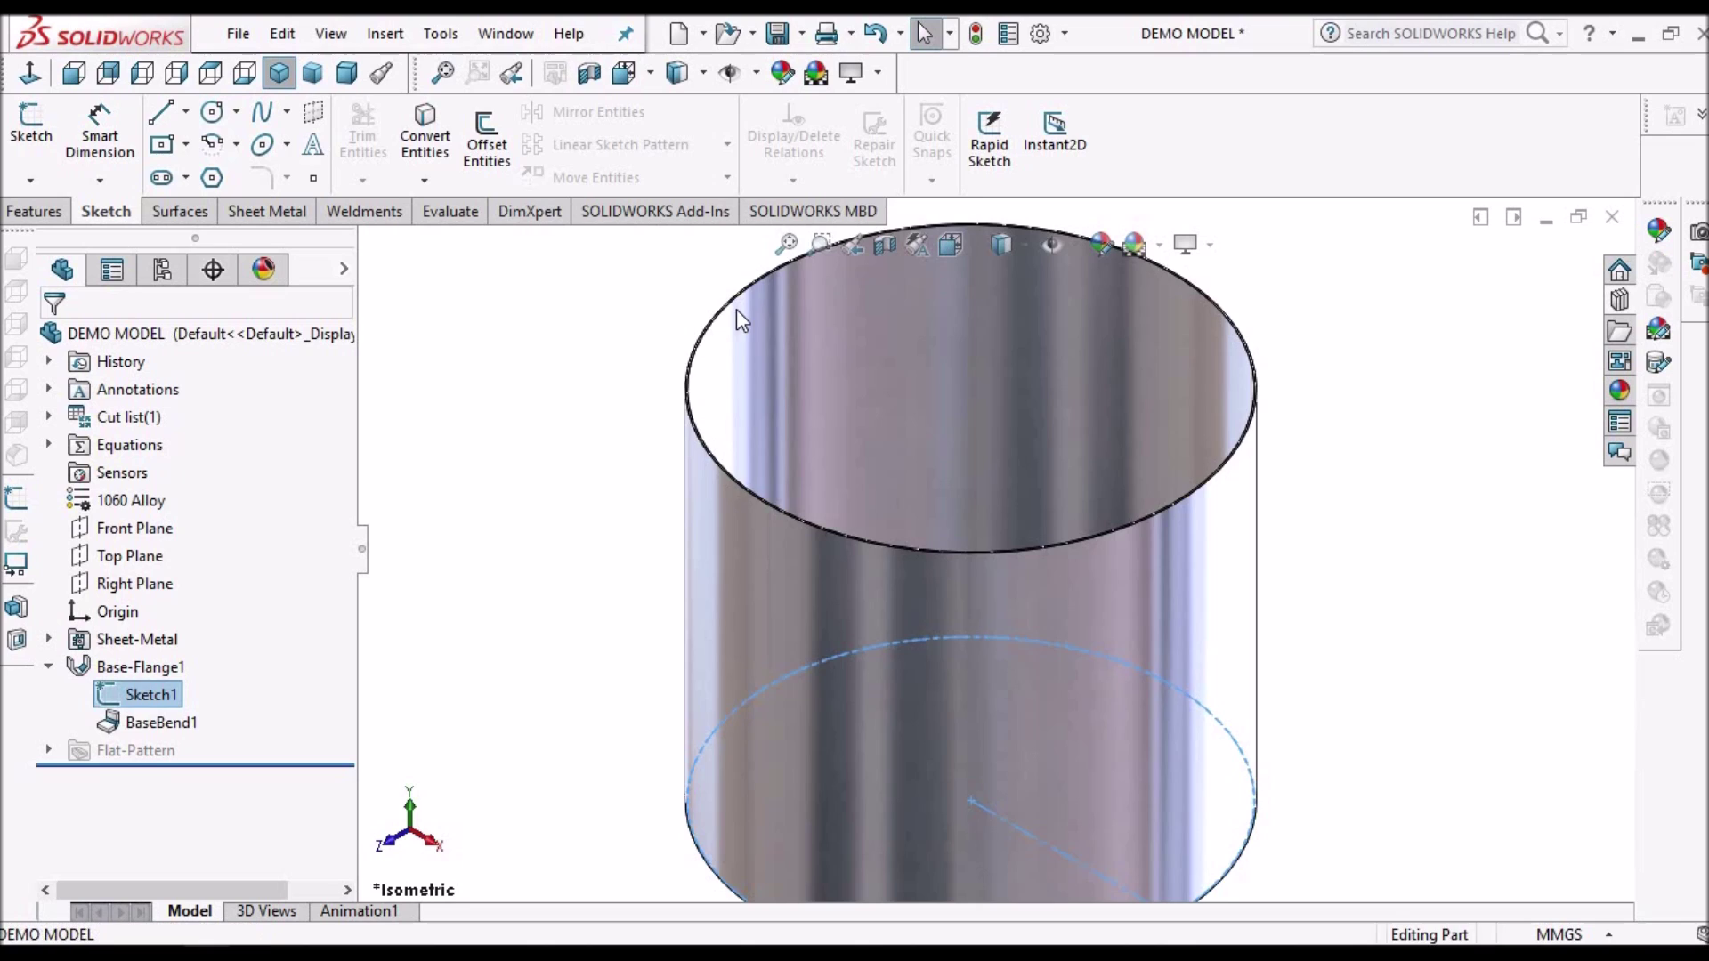
pyautogui.click(735, 308)
pyautogui.click(525, 518)
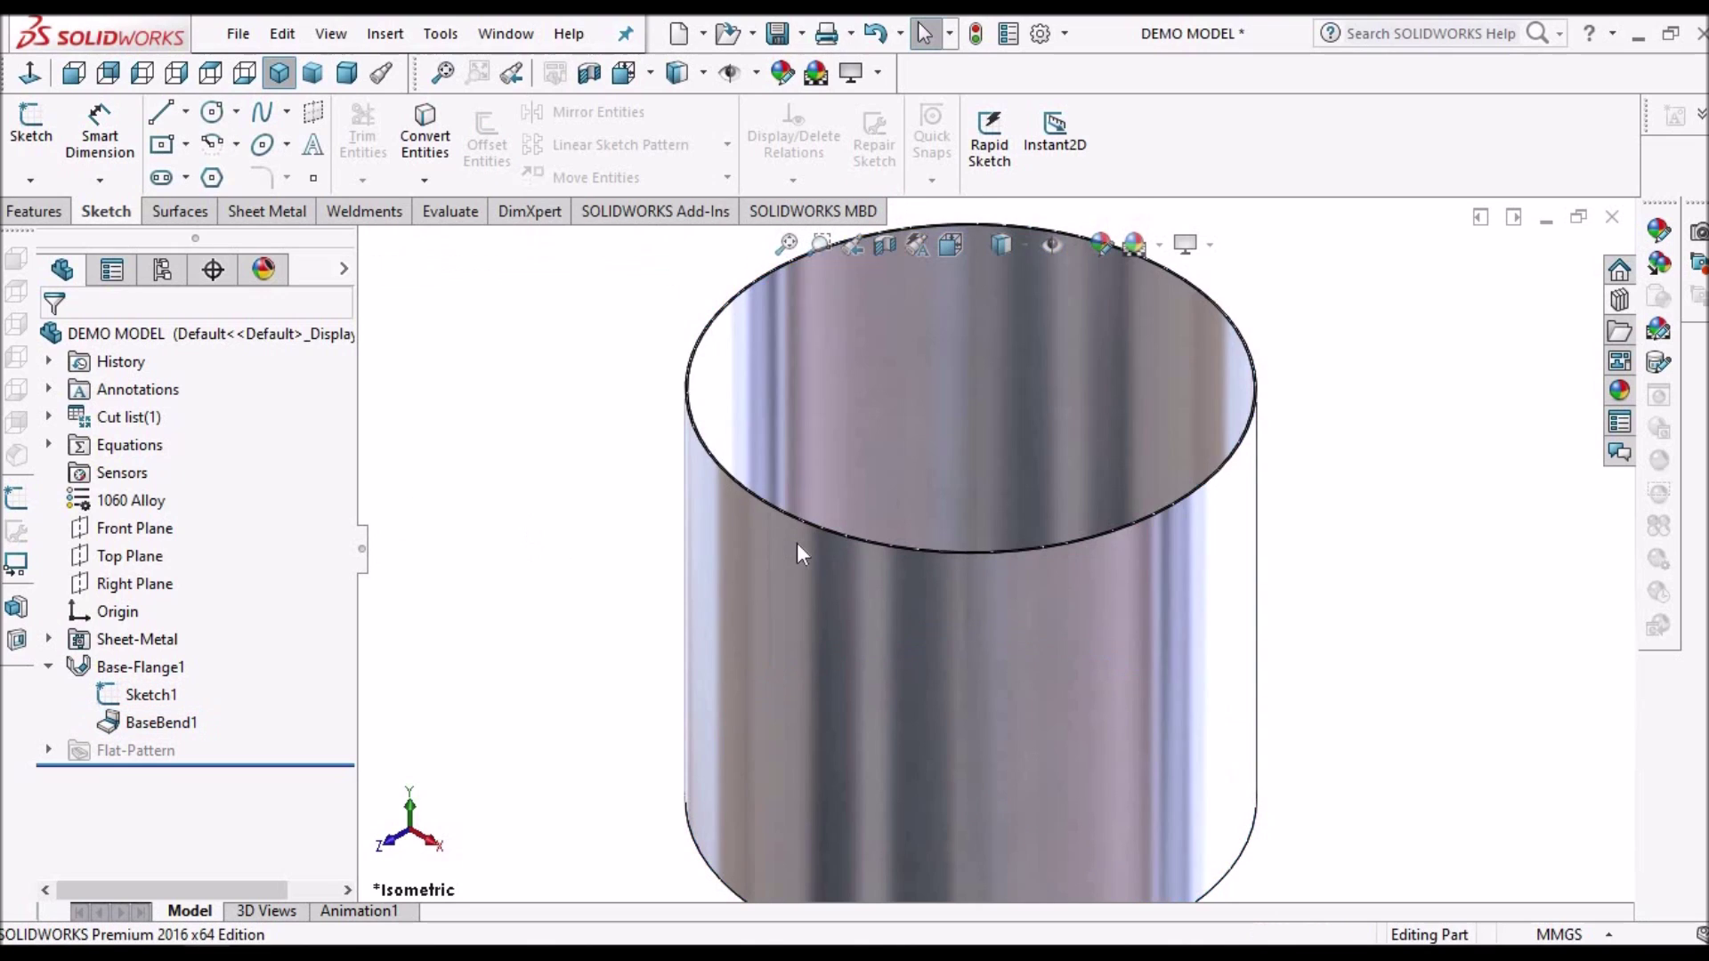
pyautogui.press('f')
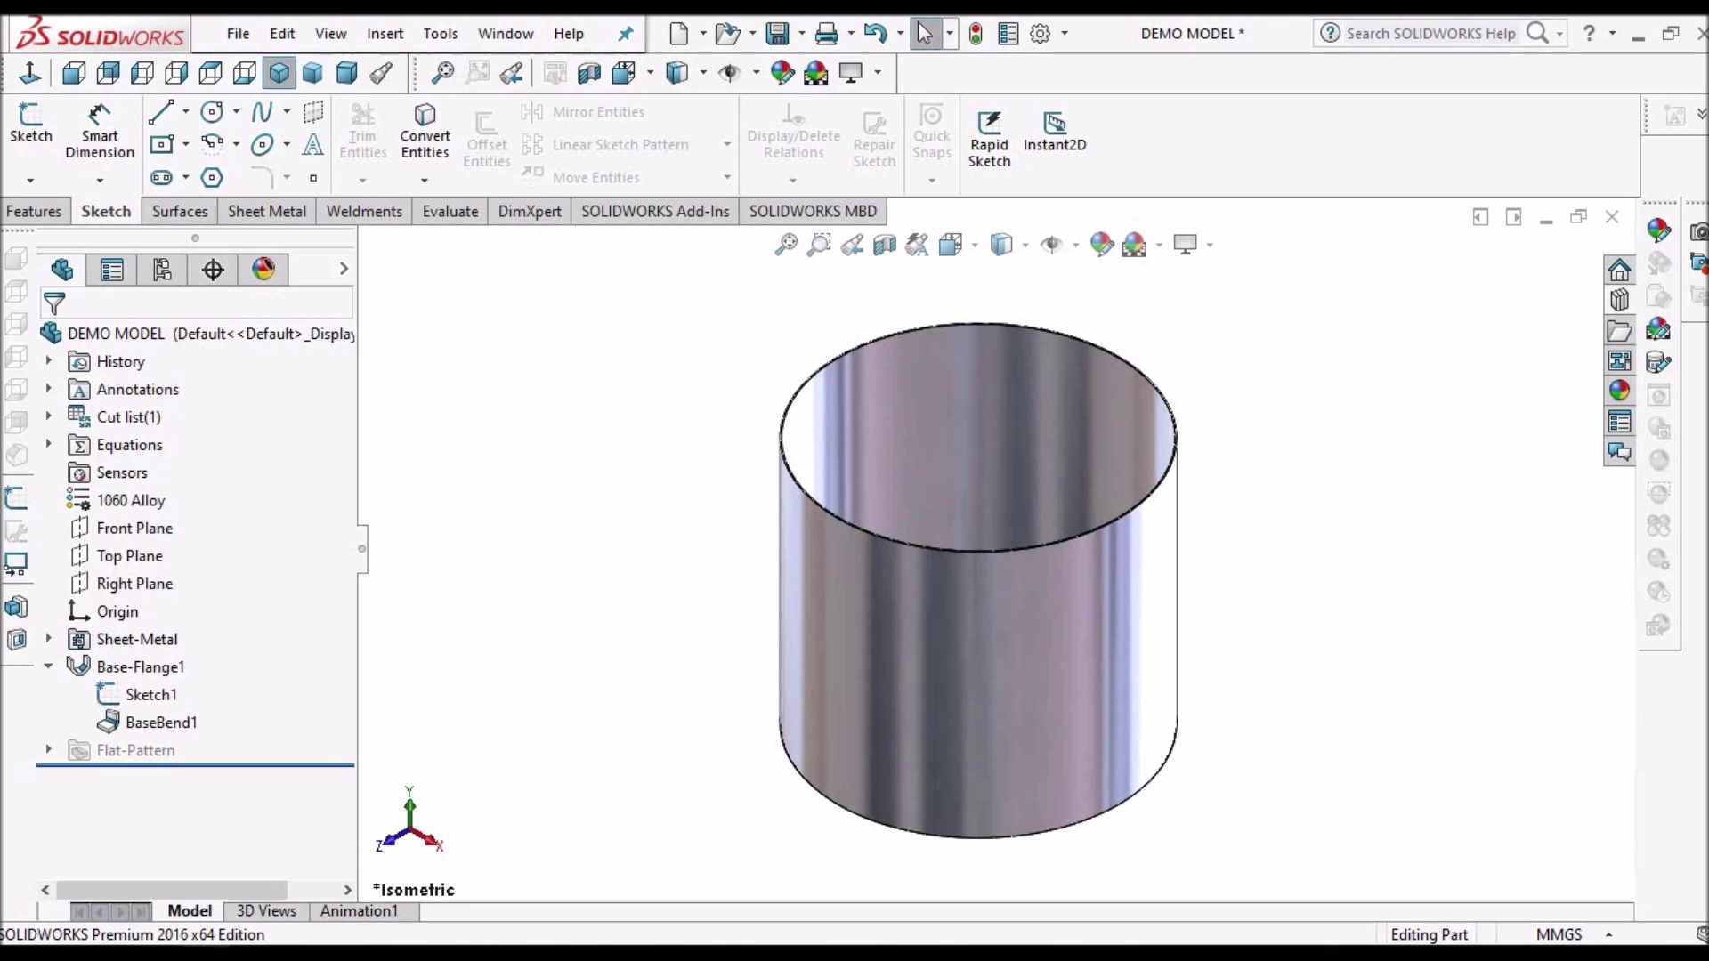
pyautogui.hotkey('alt', 'Tab')
# Show the Bing calculator pad, then go back to the flat-length formula page.
pyautogui.click(495, 21)
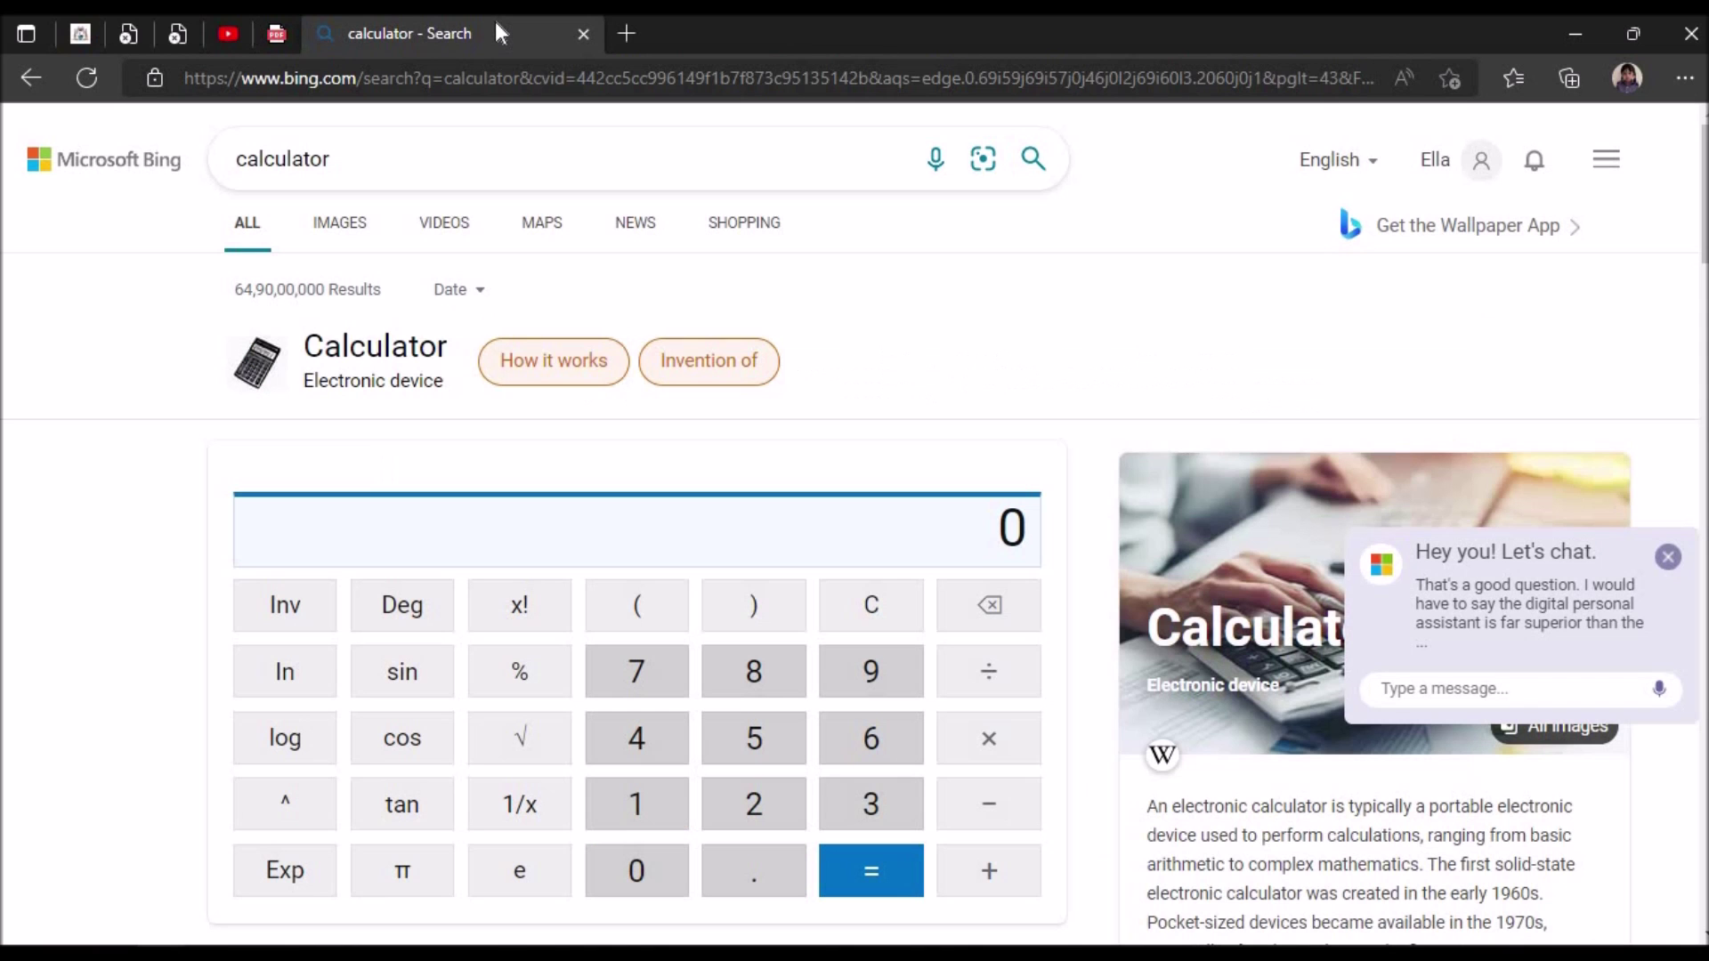
pyautogui.scroll(-3, 712, 481)
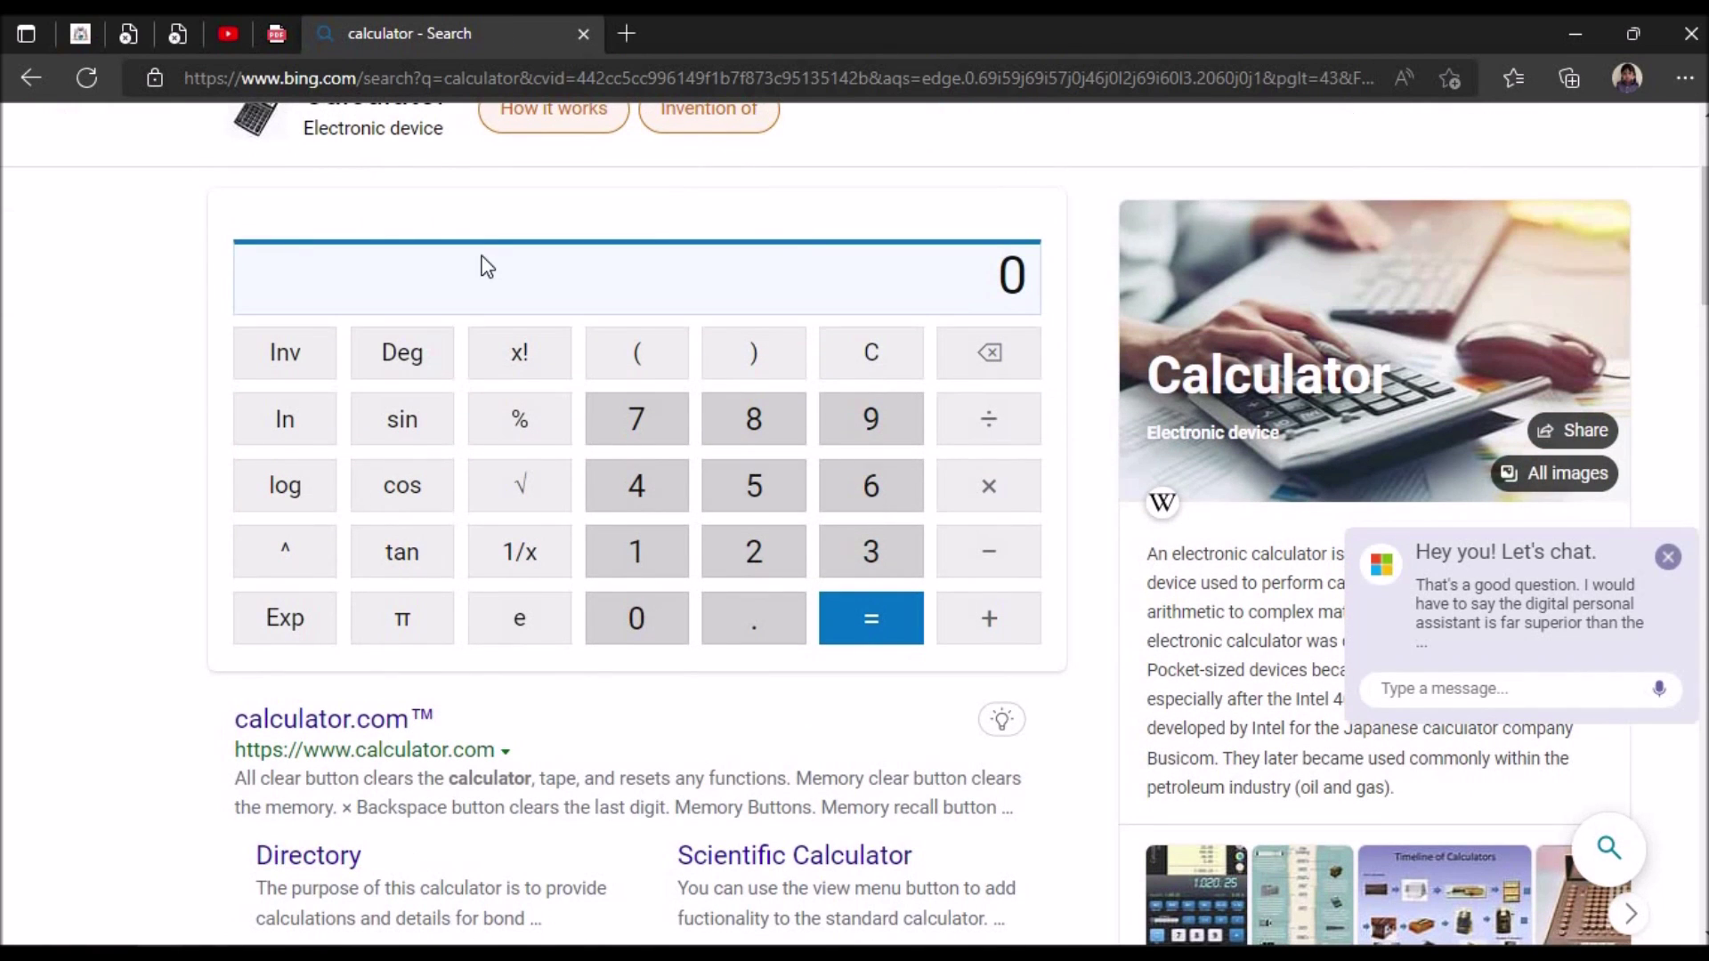
pyautogui.click(275, 34)
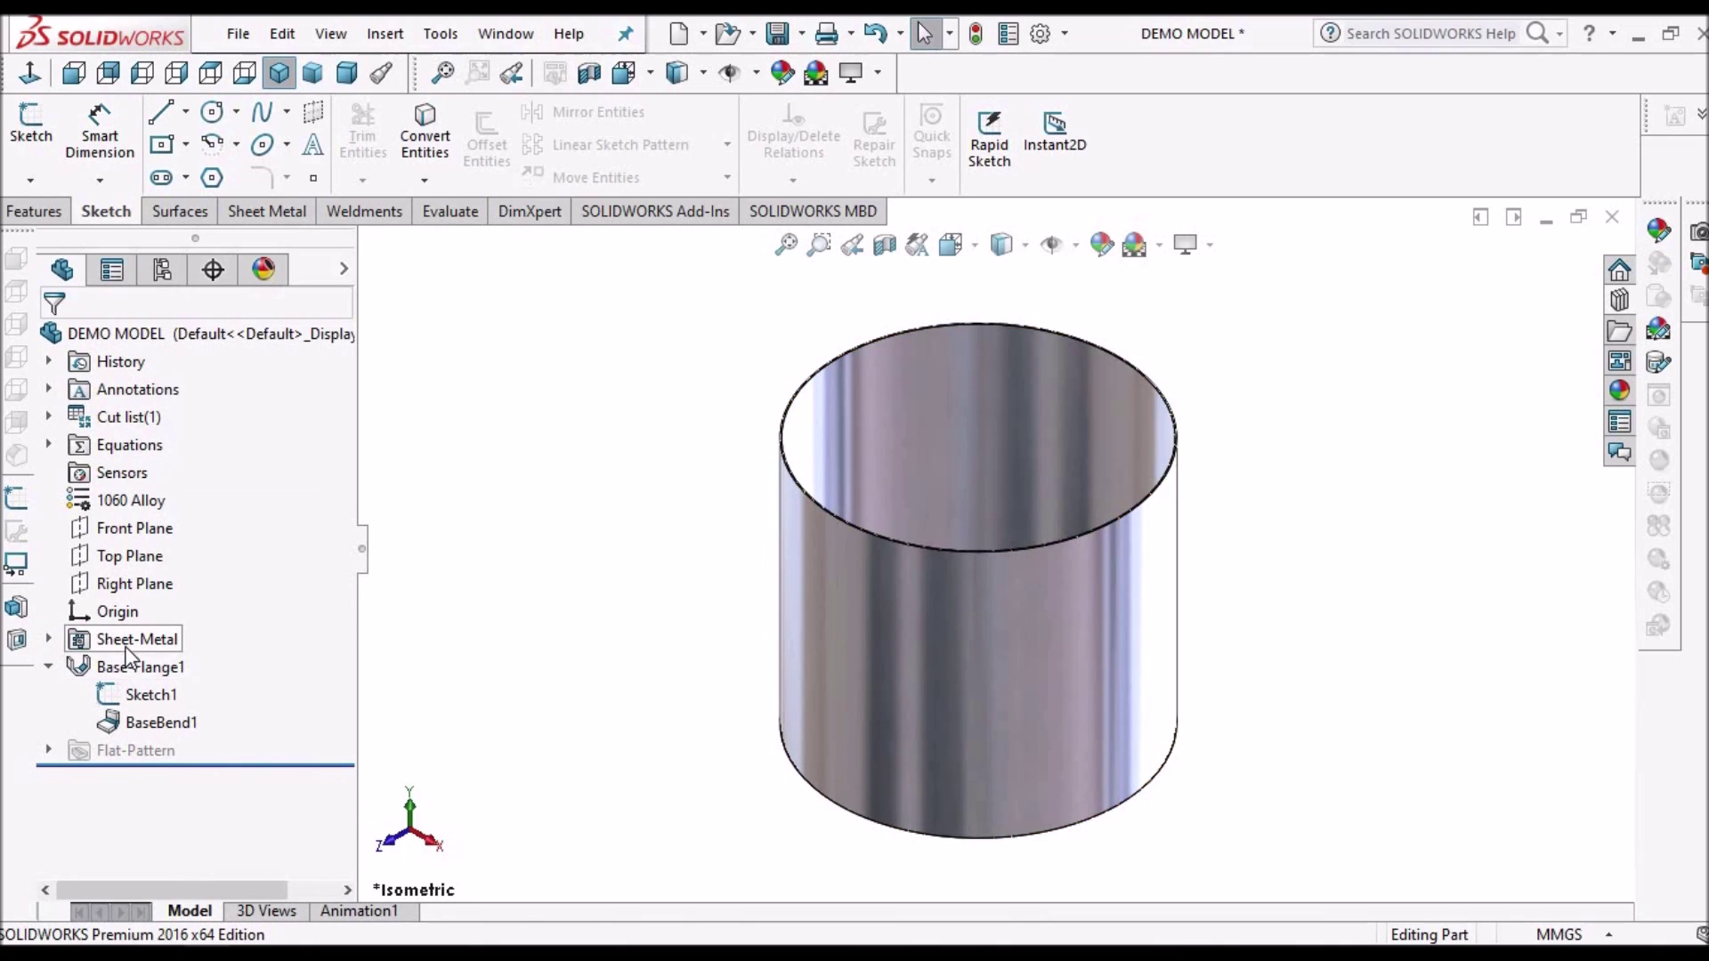
# Edit Base-Flange1's Sketch1 from the FeatureManager tree to view the Ø300 base sketch.
pyautogui.rightClick(124, 650)
pyautogui.click(111, 665)
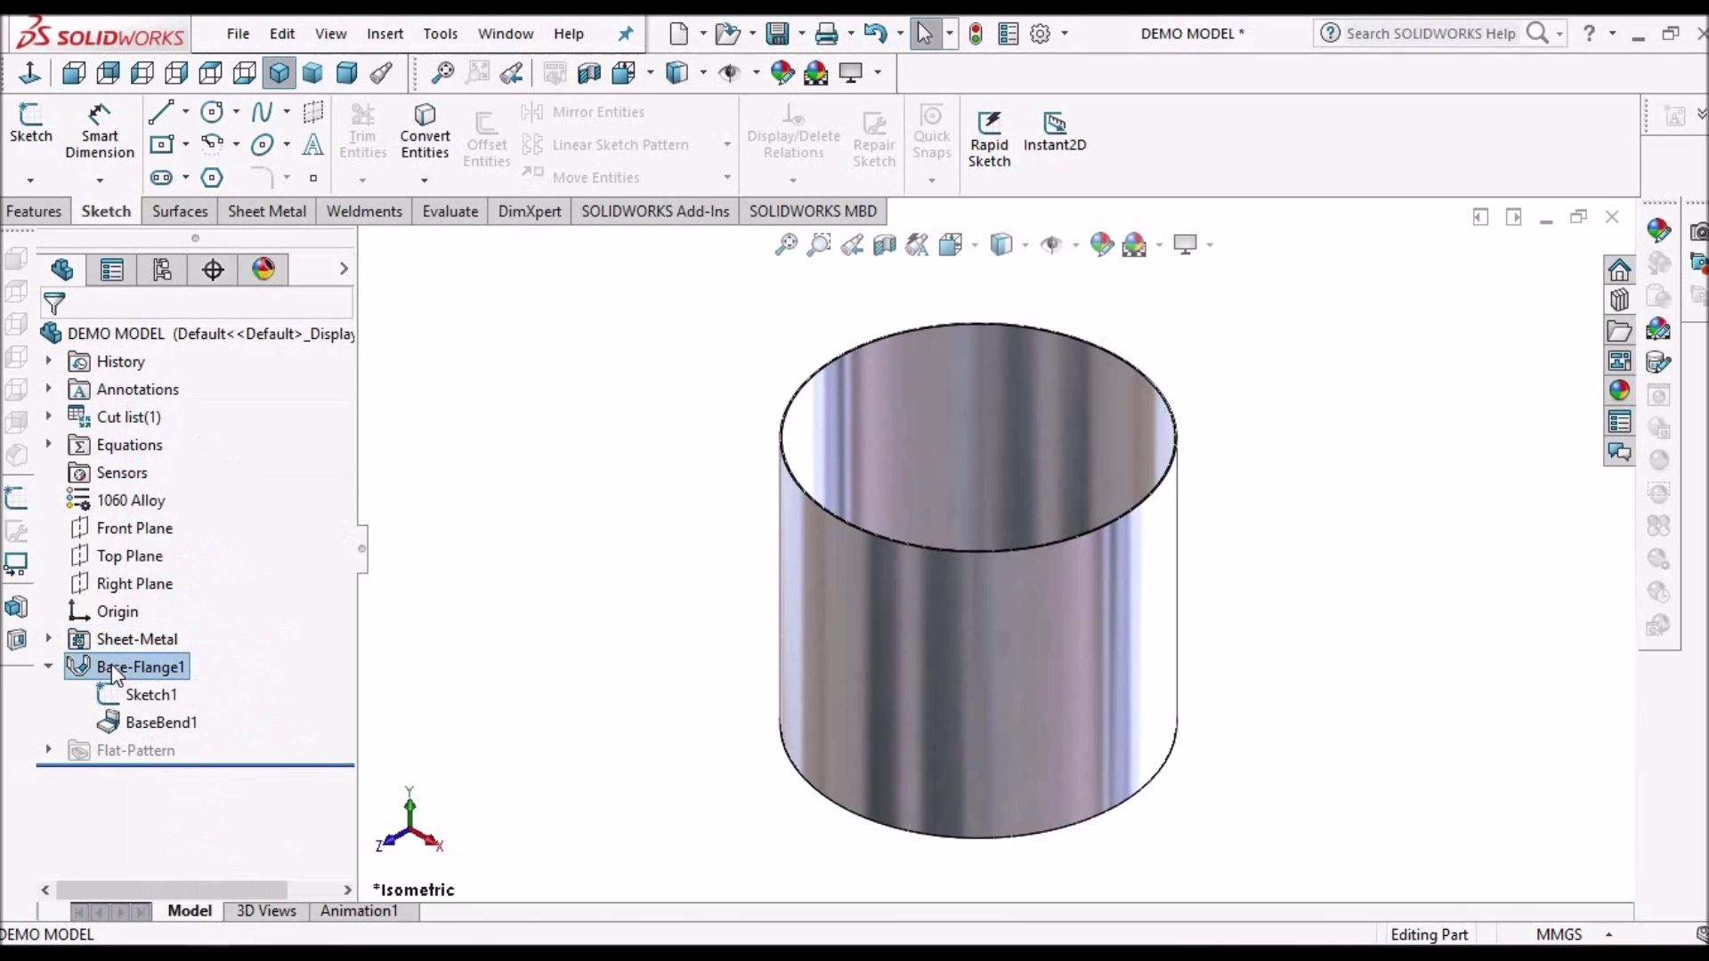
pyautogui.rightClick(111, 664)
pyautogui.click(132, 390)
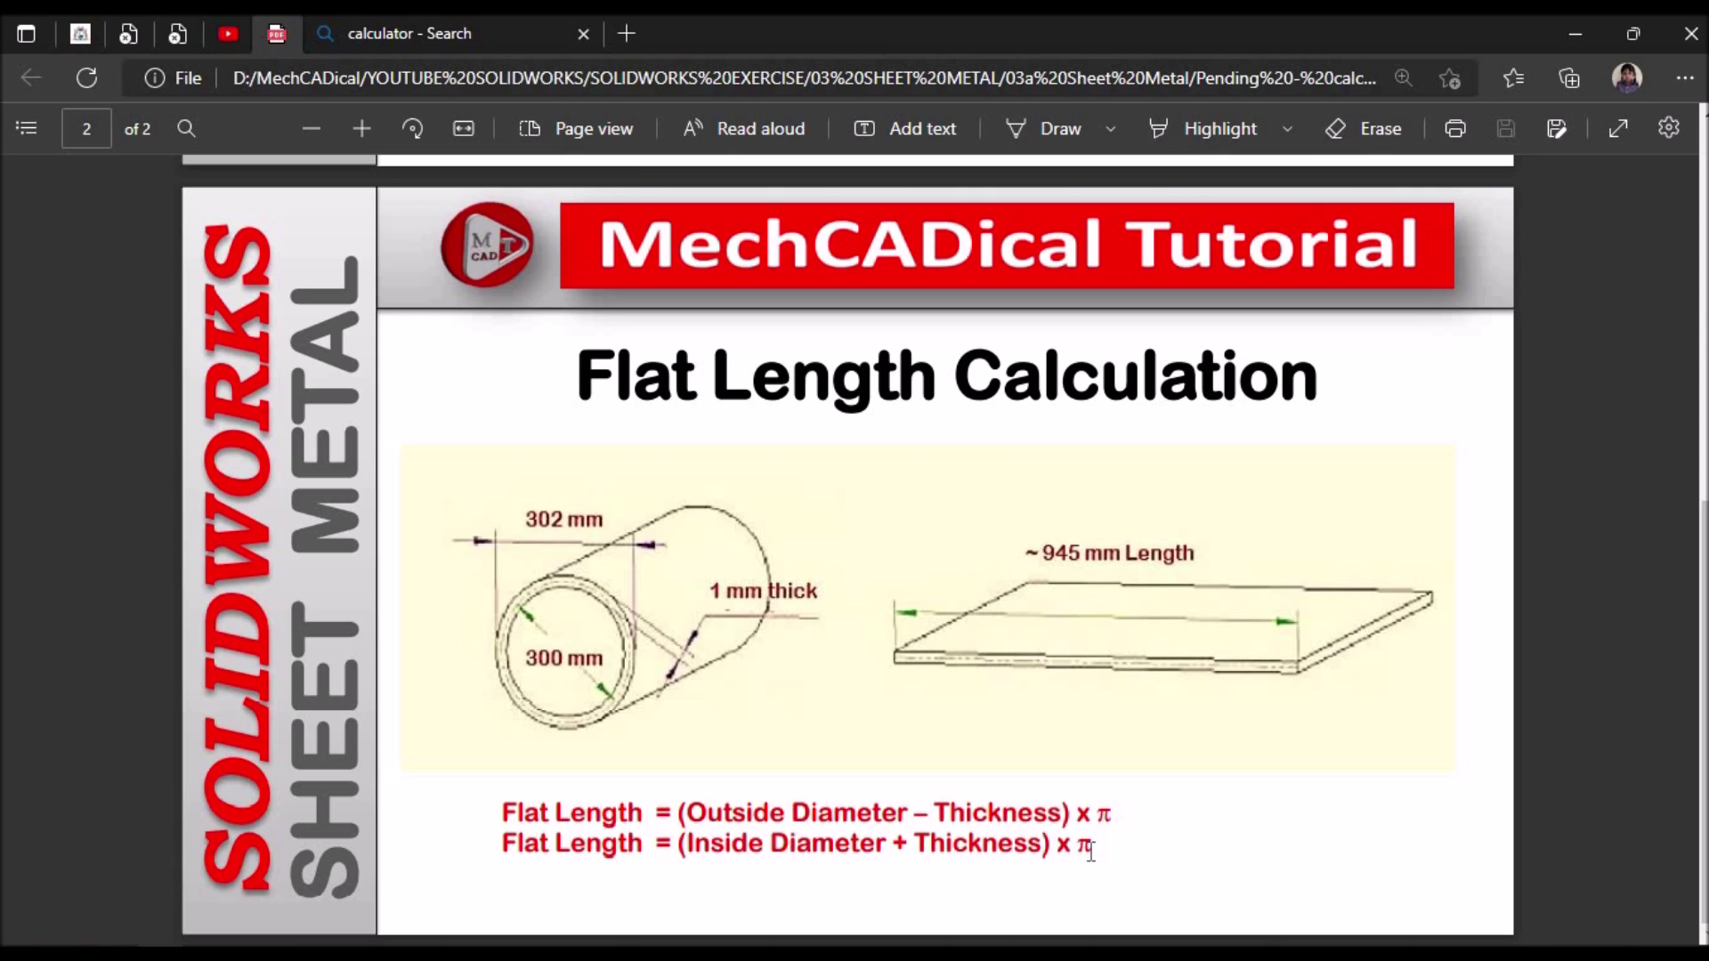
# Add the 300 mm diameter and 1 mm thickness on the Bing calculator to get 301.
pyautogui.click(484, 36)
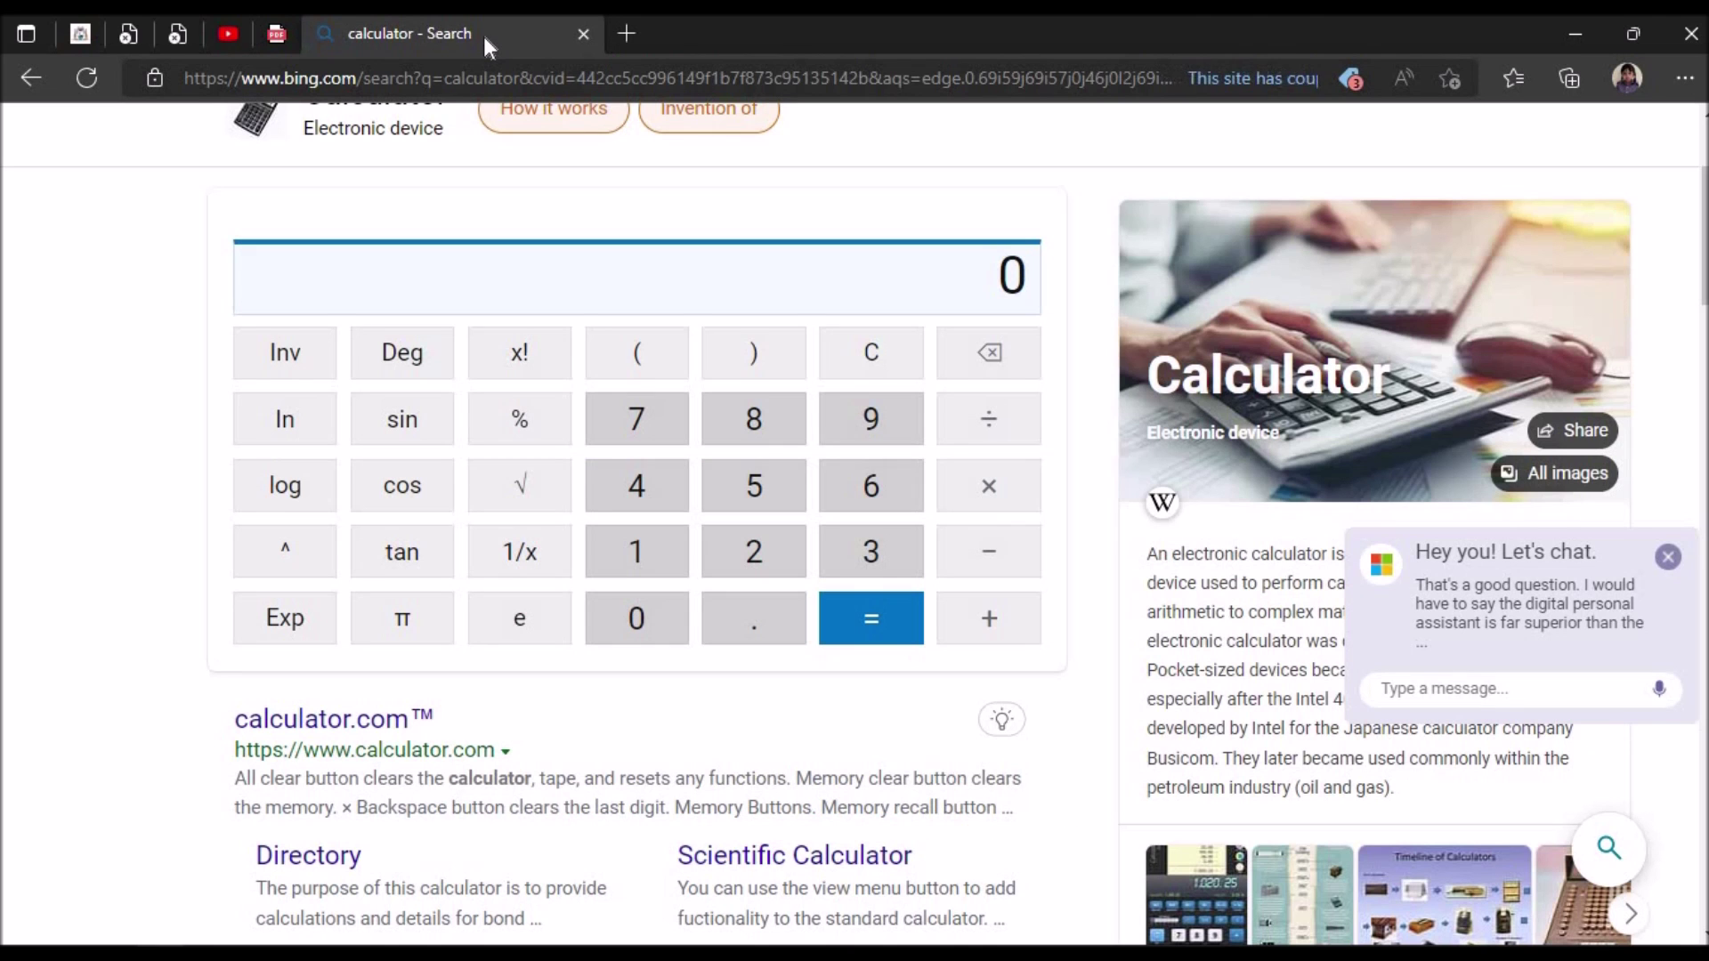
pyautogui.click(872, 550)
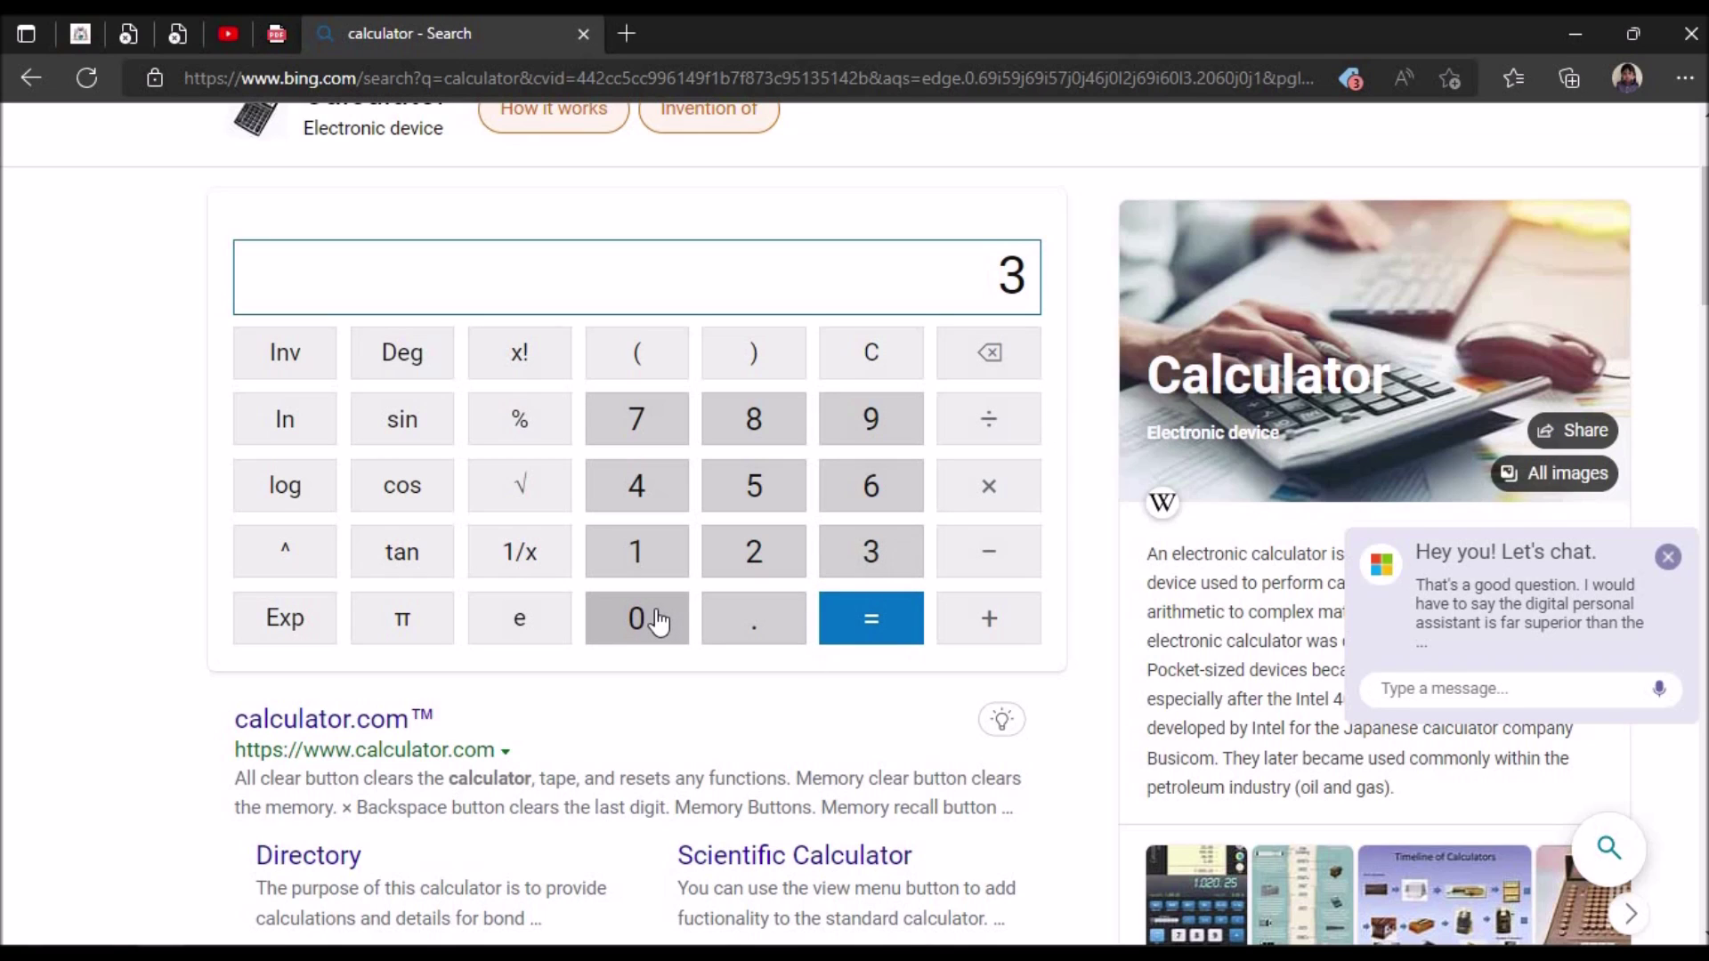
pyautogui.doubleClick(659, 618)
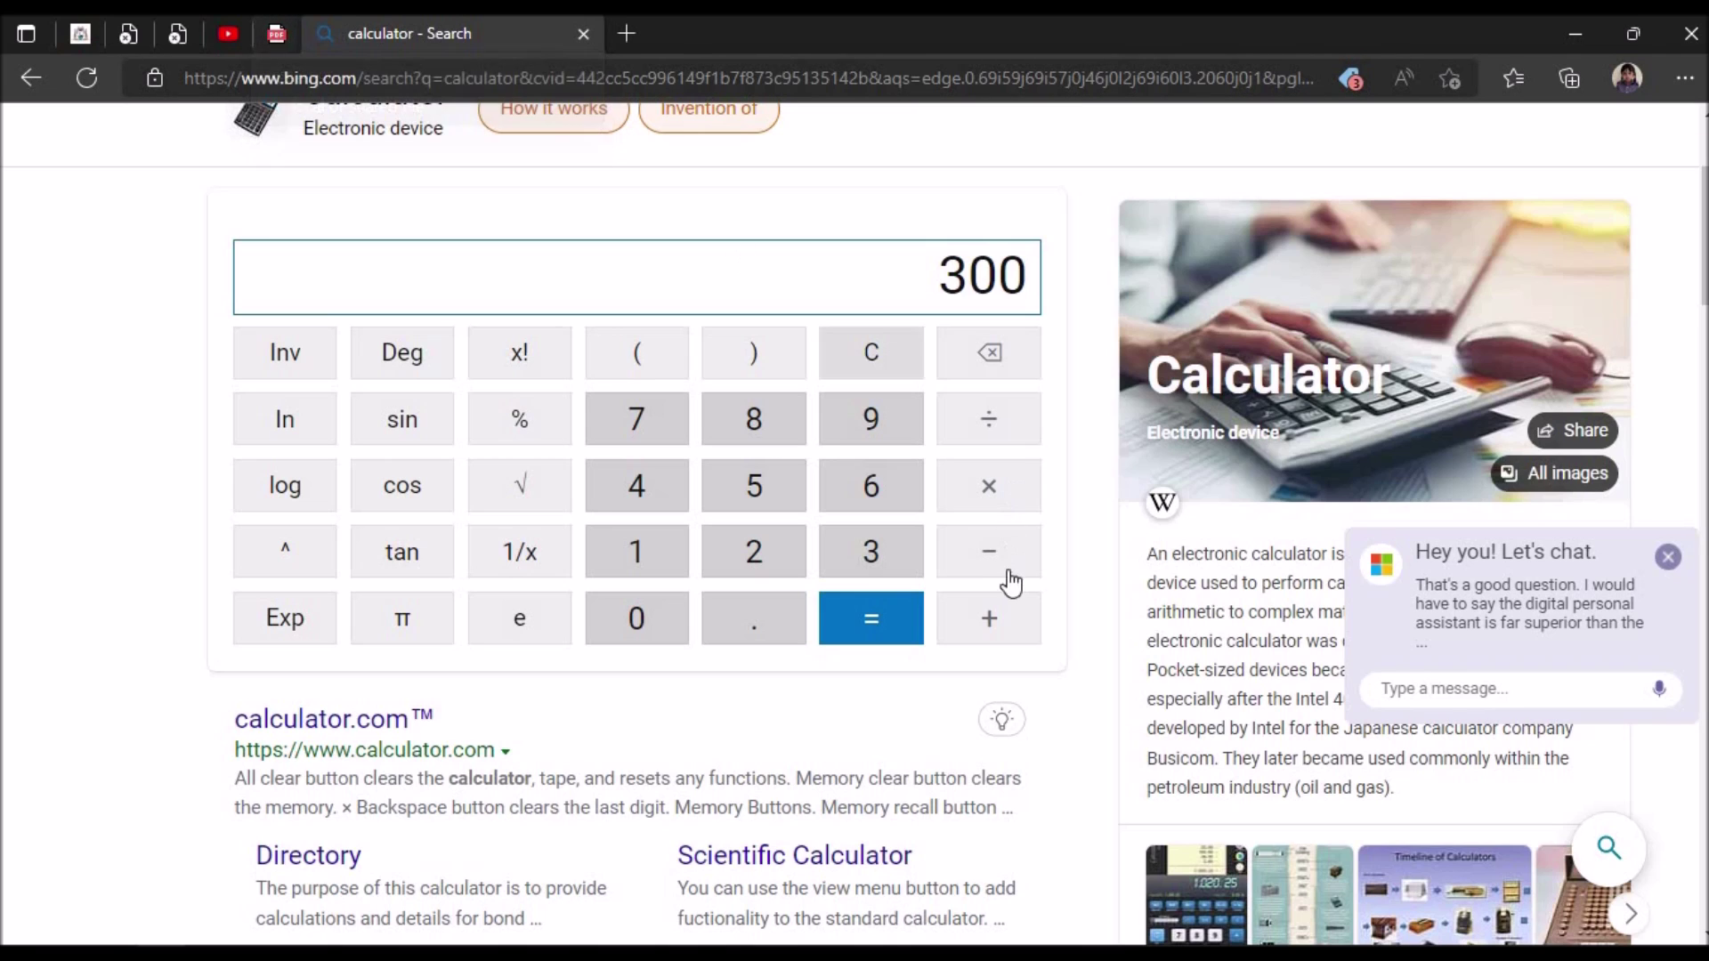
pyautogui.click(997, 620)
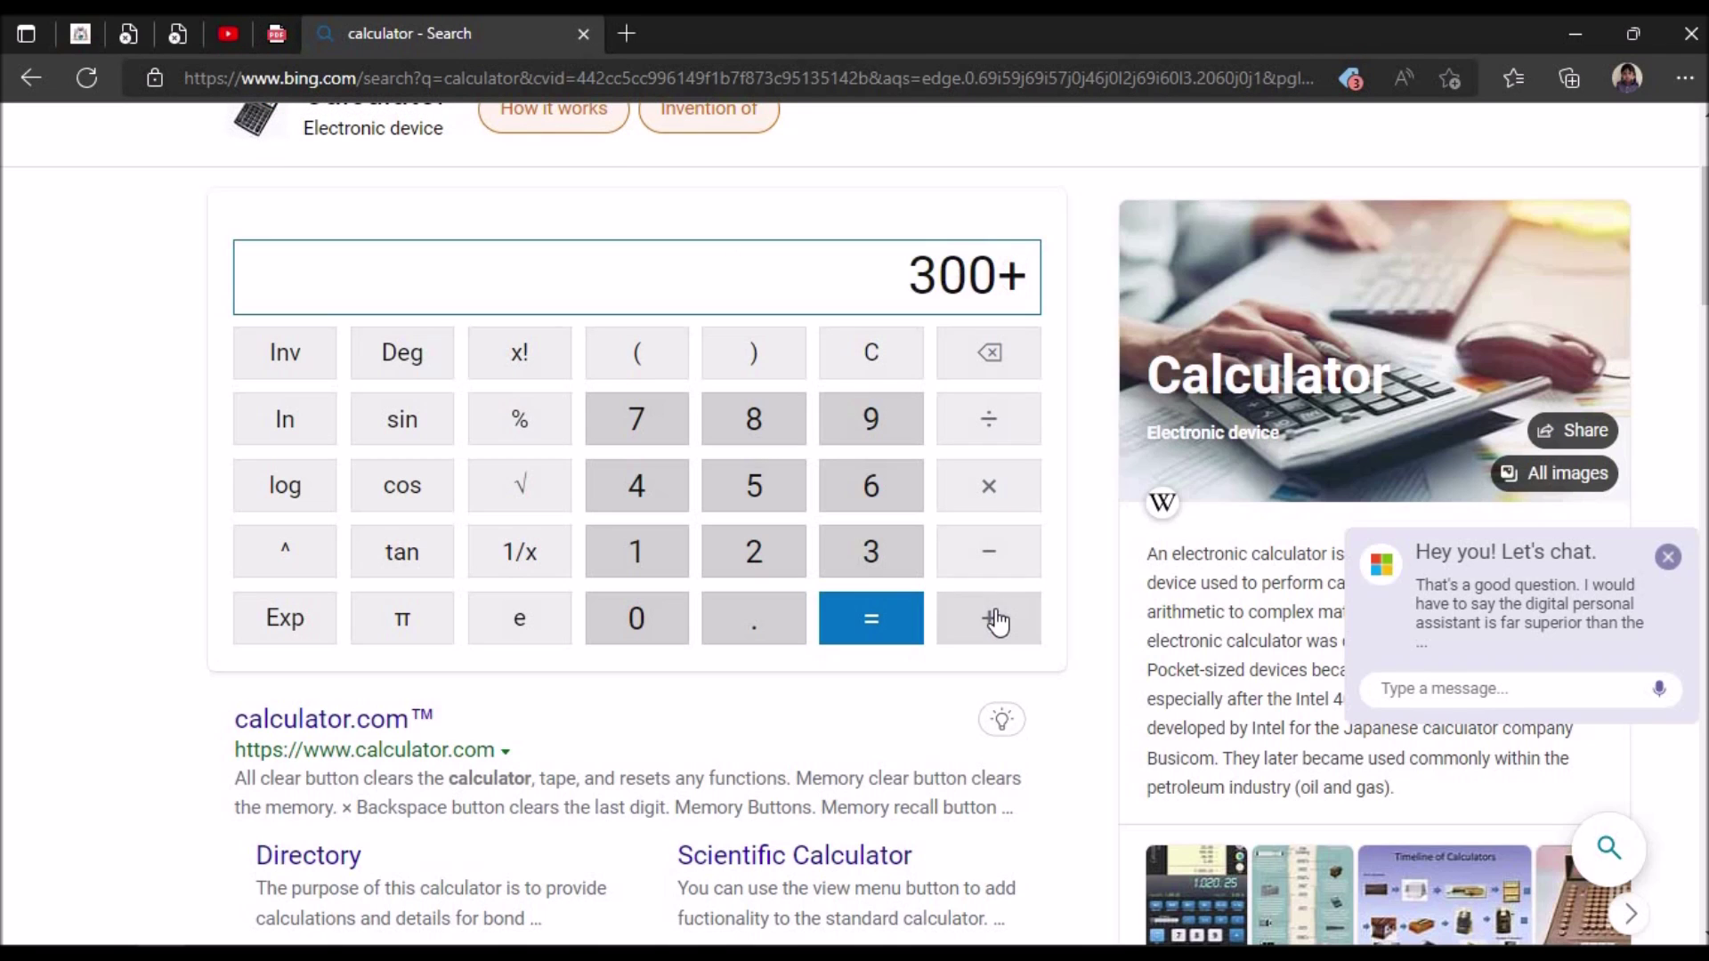
pyautogui.click(639, 554)
pyautogui.click(870, 622)
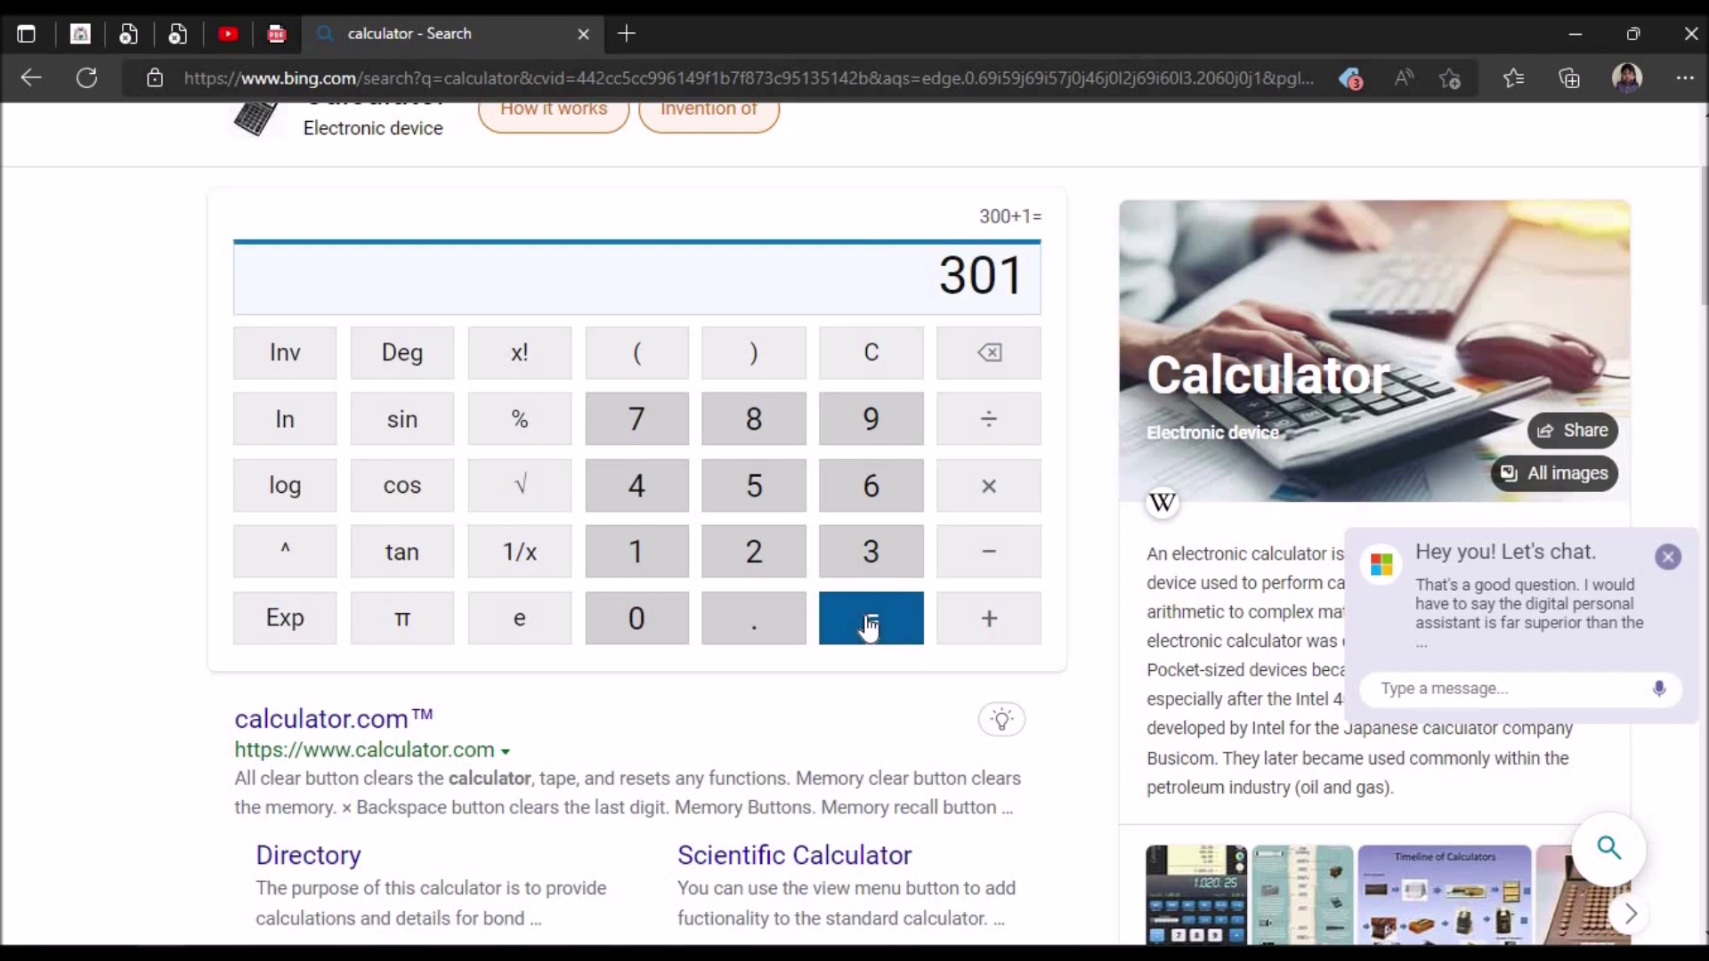
# Multiply 301 by 3.14 for a flat length of 945.14 and compare with the formula slide.
pyautogui.click(991, 496)
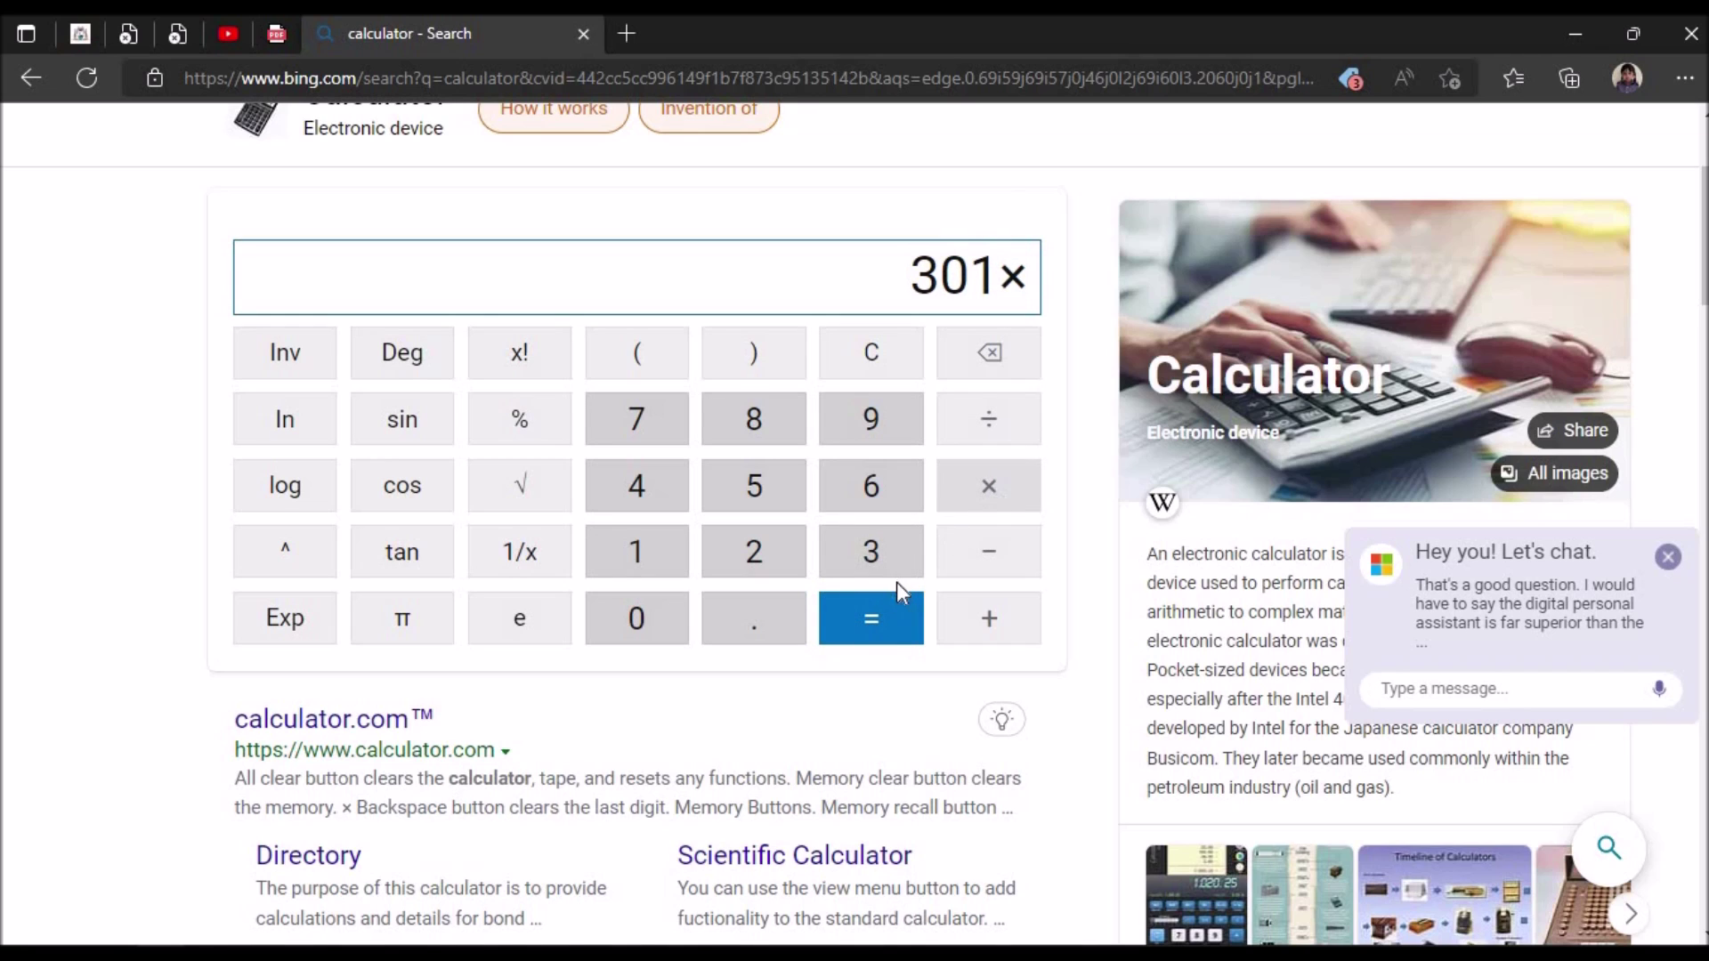
pyautogui.click(870, 550)
pyautogui.click(786, 621)
pyautogui.click(638, 553)
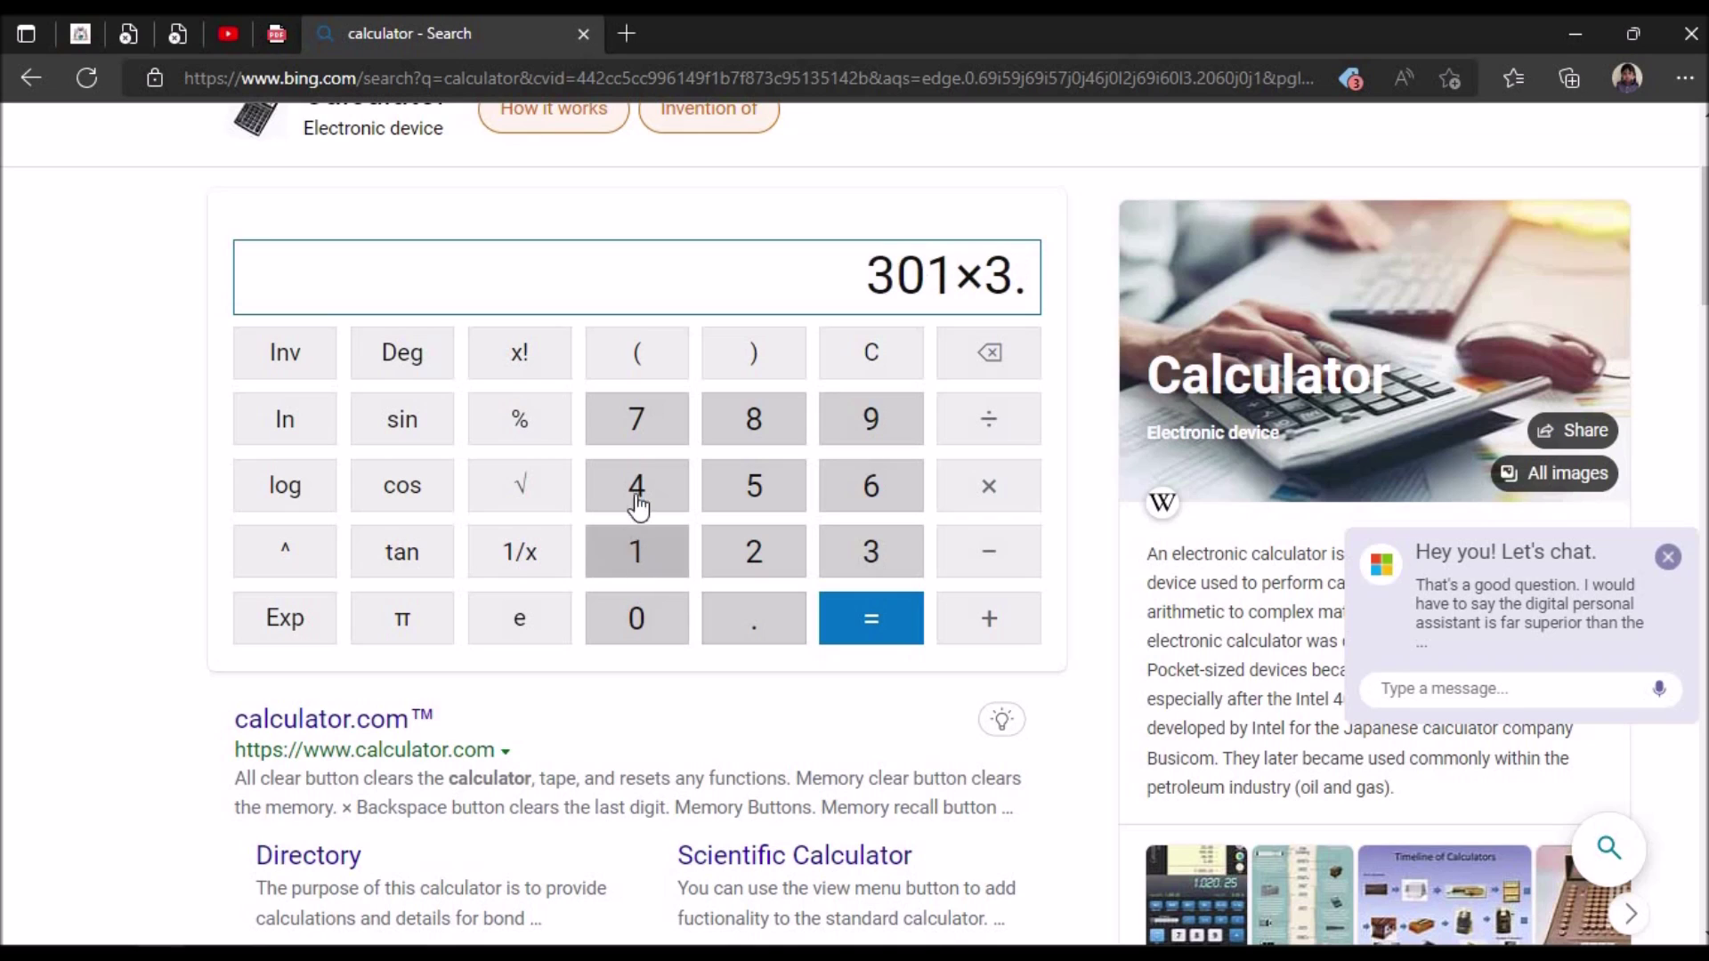
pyautogui.click(638, 489)
pyautogui.click(871, 626)
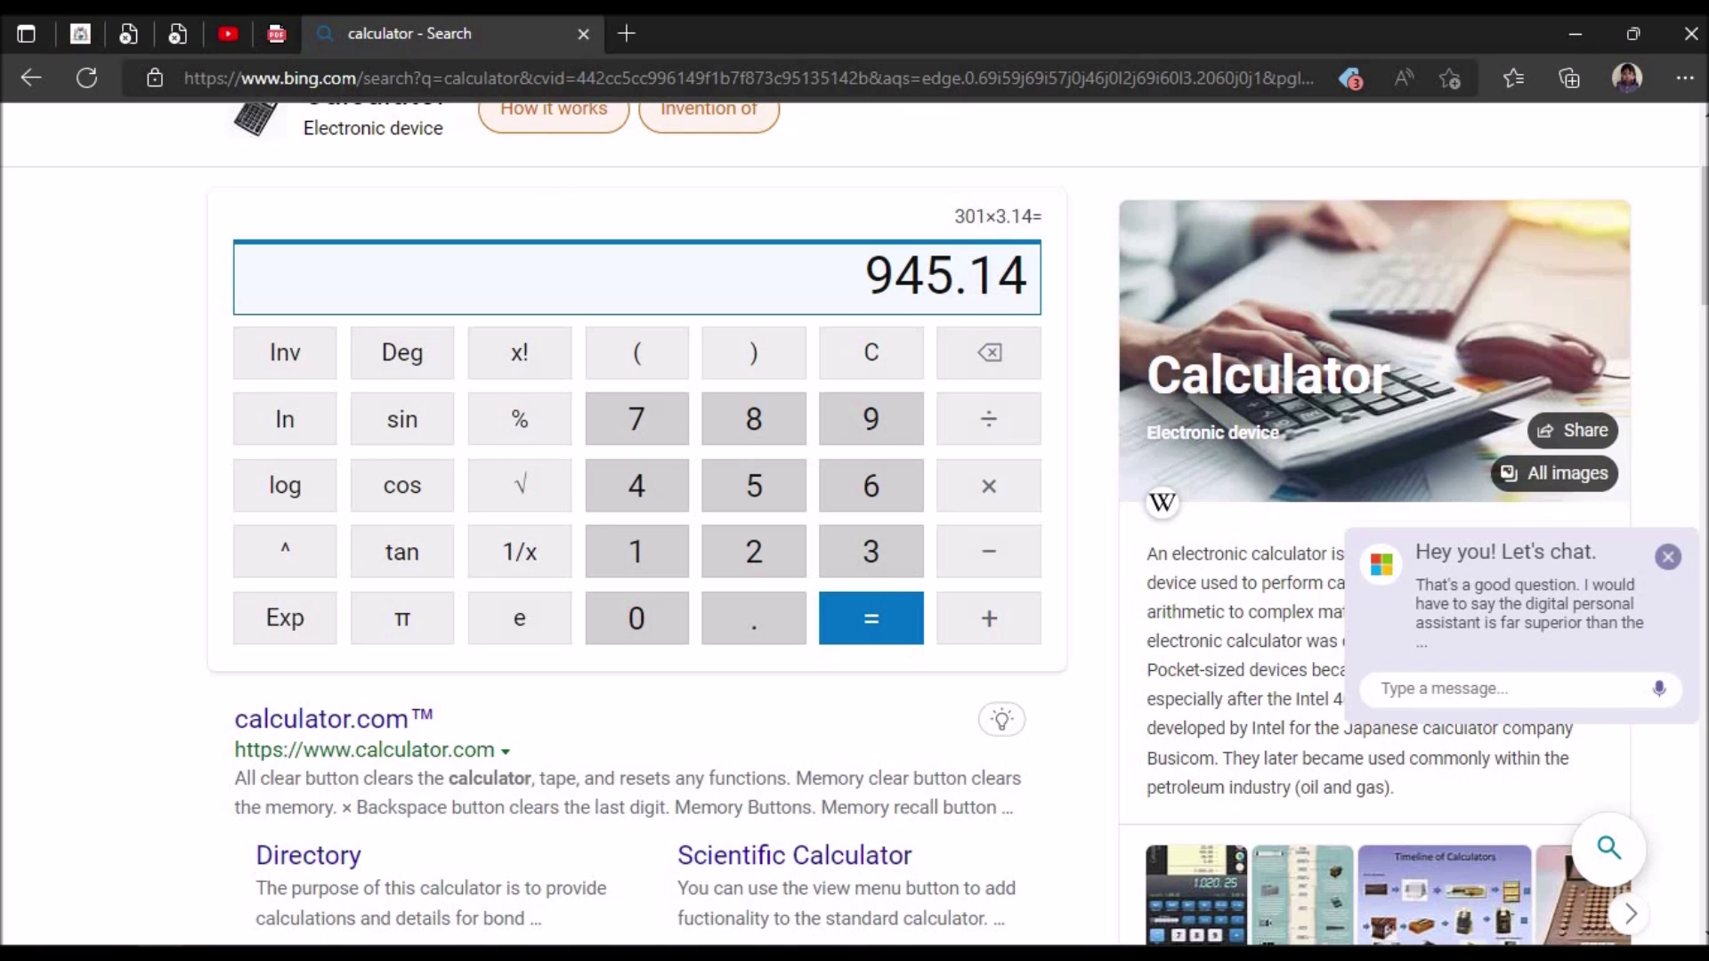
pyautogui.click(276, 35)
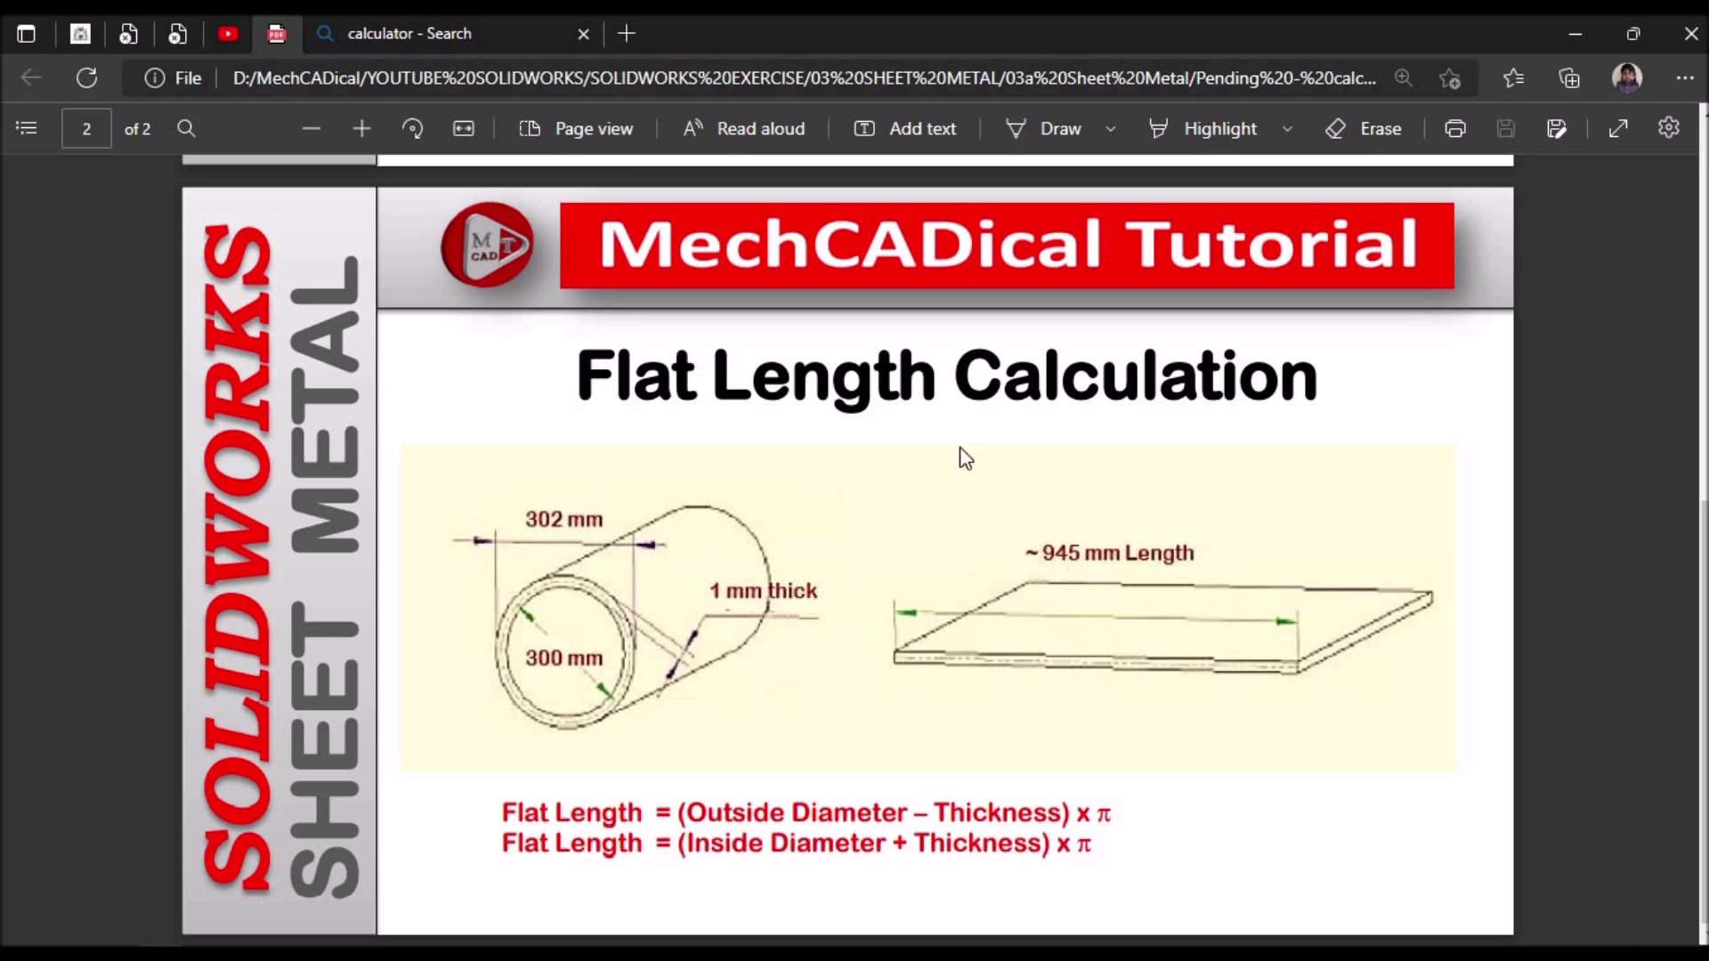
pyautogui.click(407, 33)
pyautogui.click(985, 289)
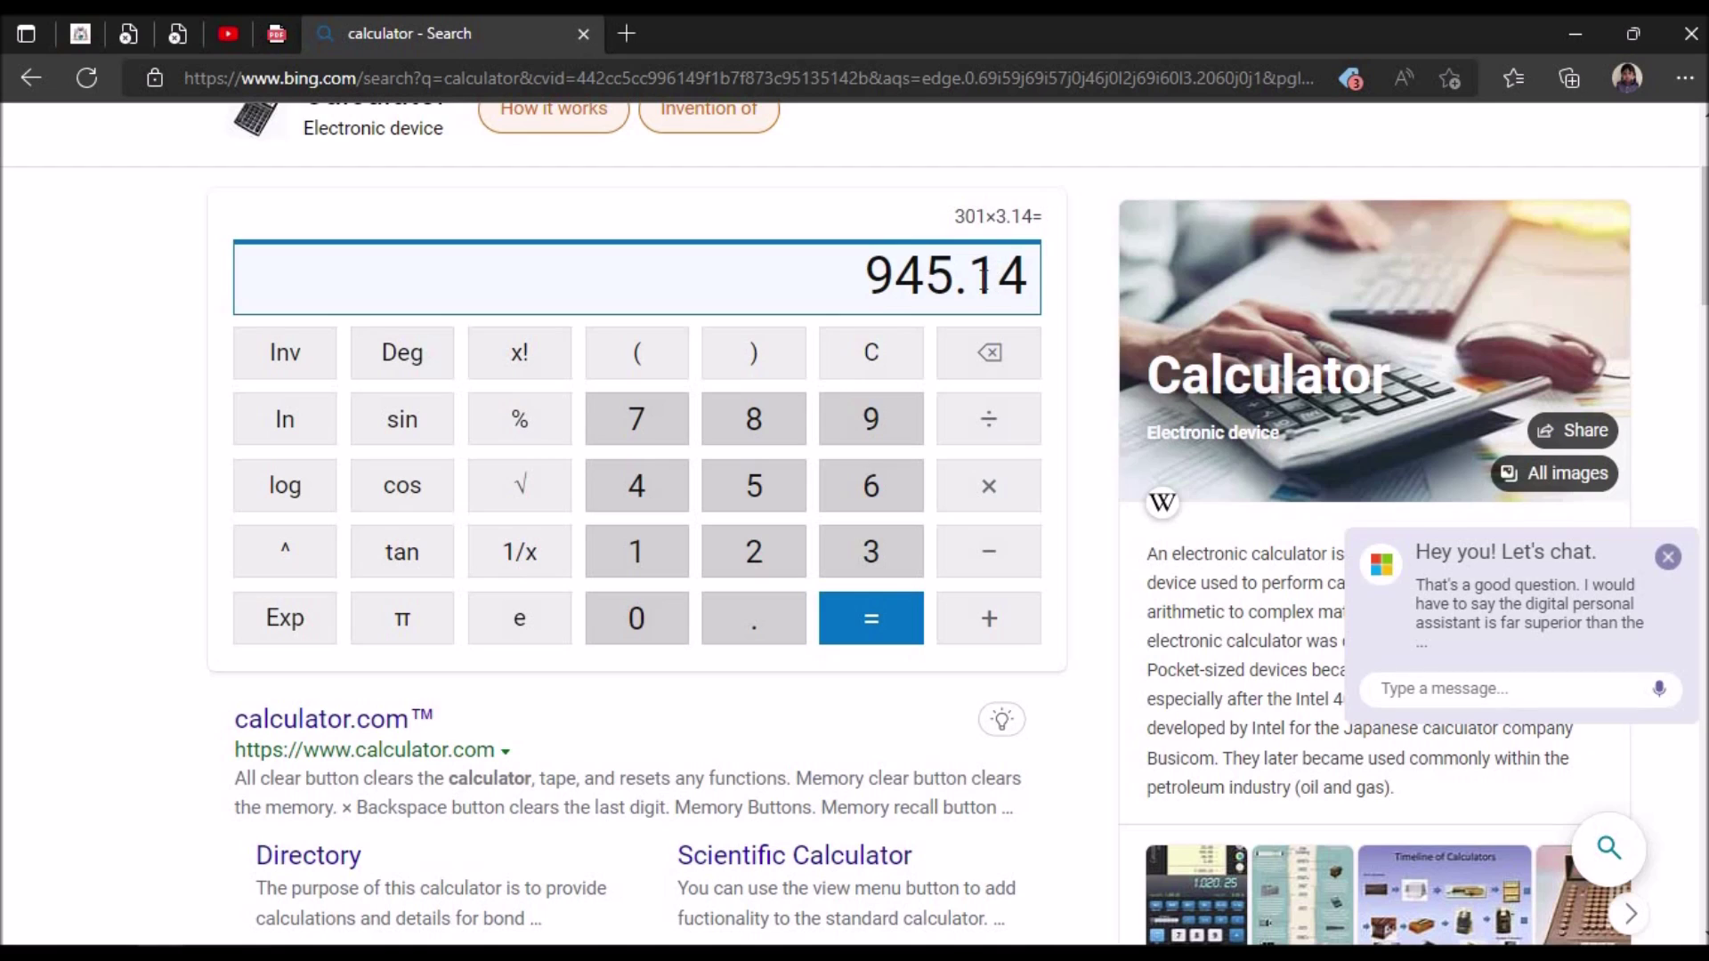
pyautogui.moveTo(1029, 280); pyautogui.dragTo(968, 281)
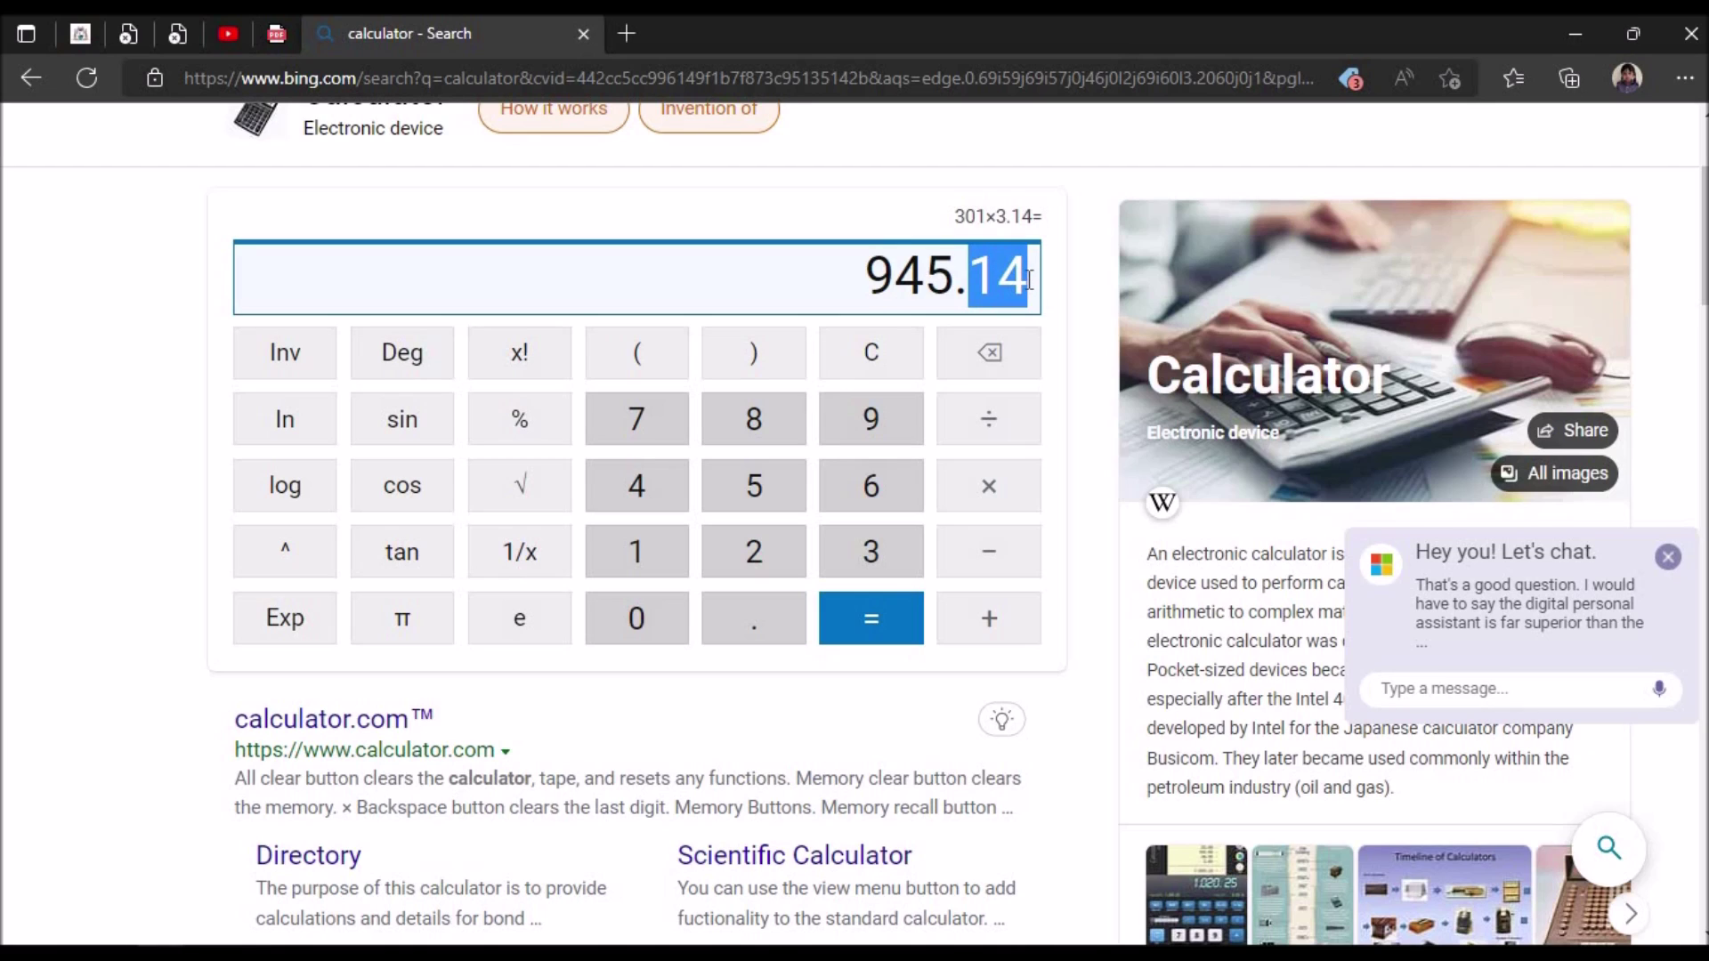
pyautogui.click(446, 189)
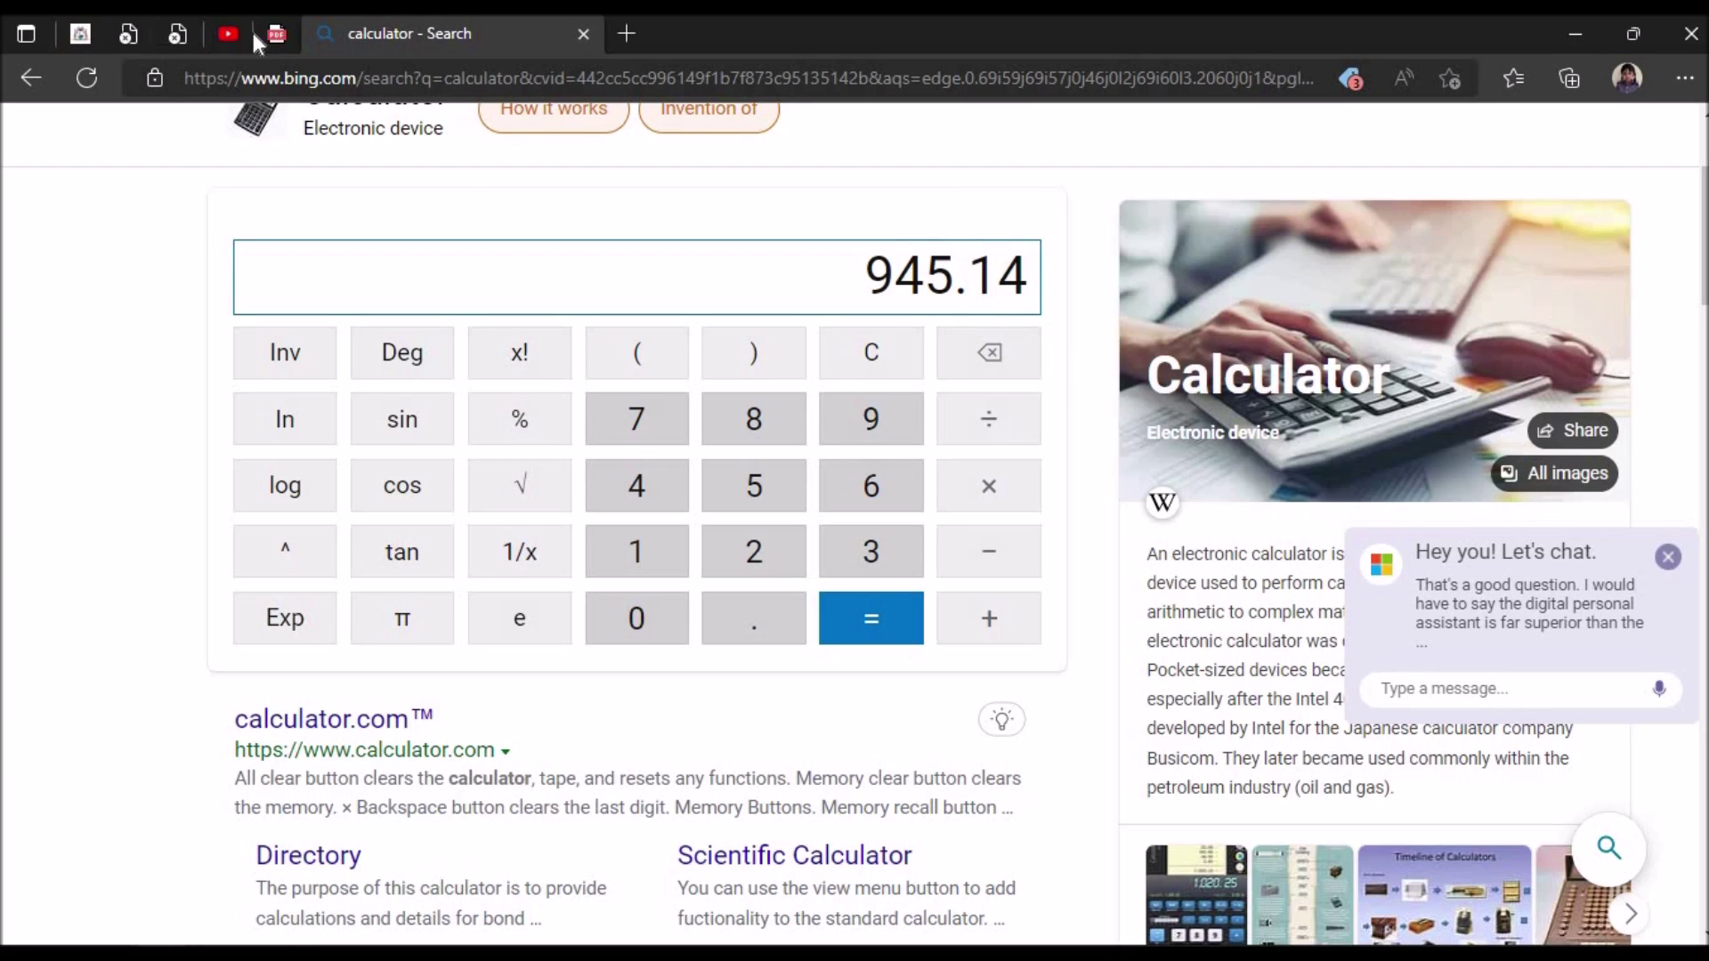
pyautogui.click(277, 33)
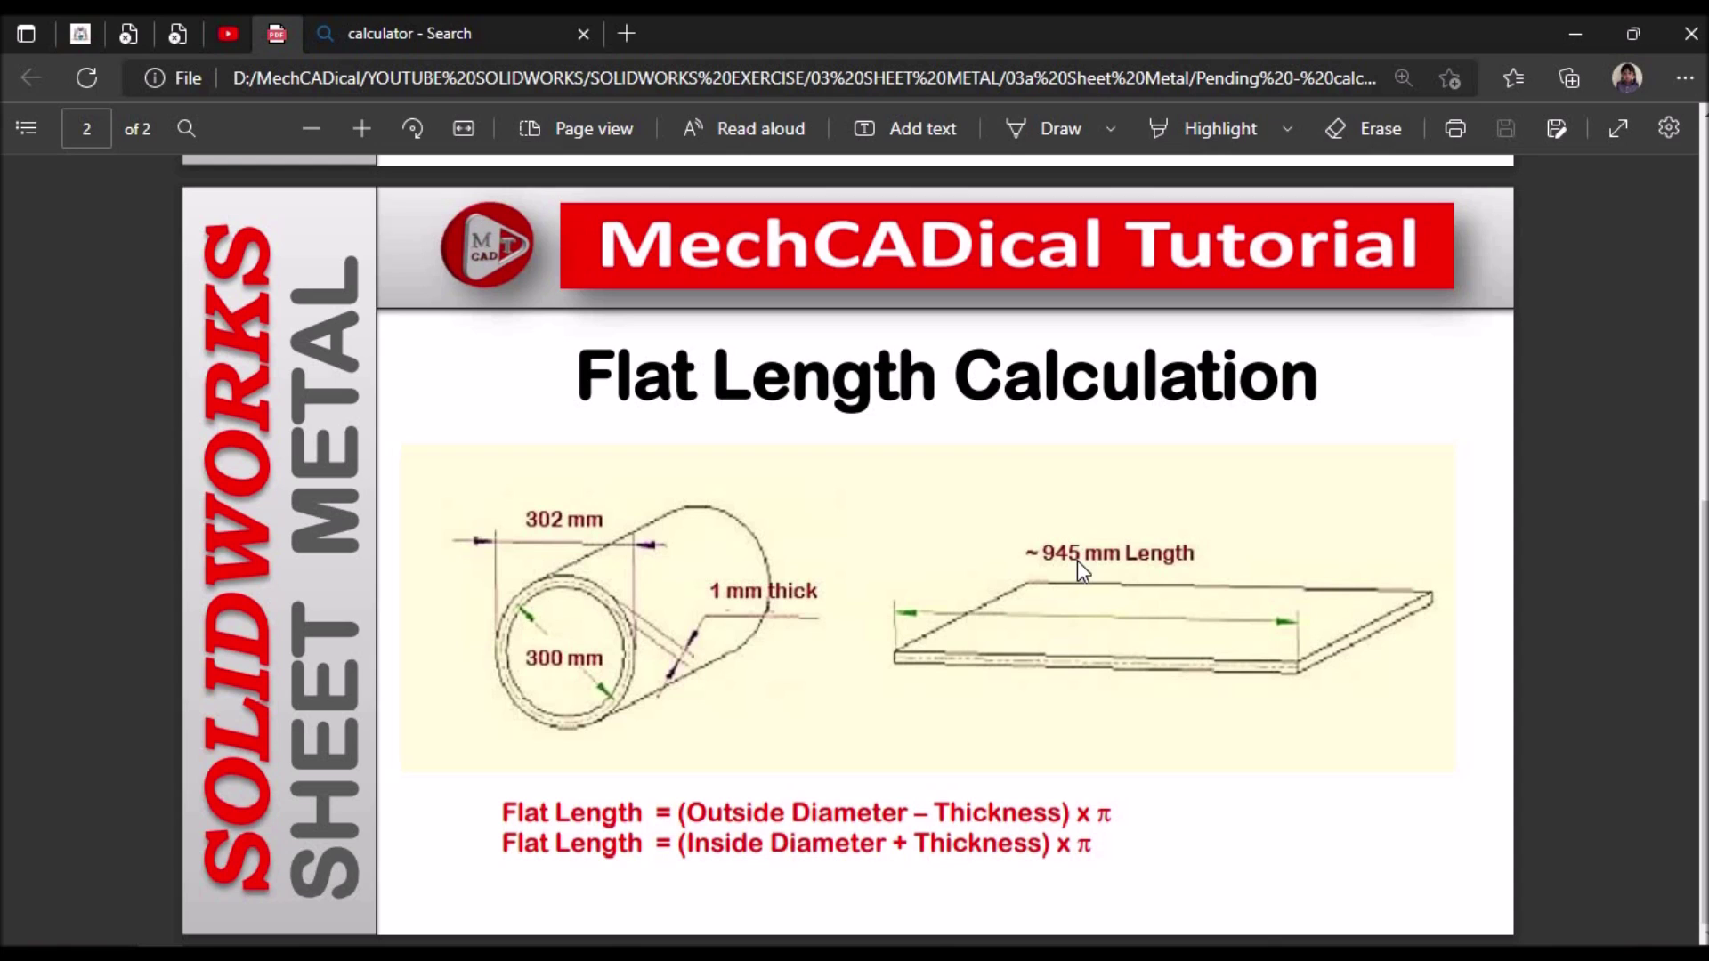
# Flatten the cylindrical sheet into its flat blank using the Sheet Metal tab's Flatten.
pyautogui.hotkey('alt', 'Tab')
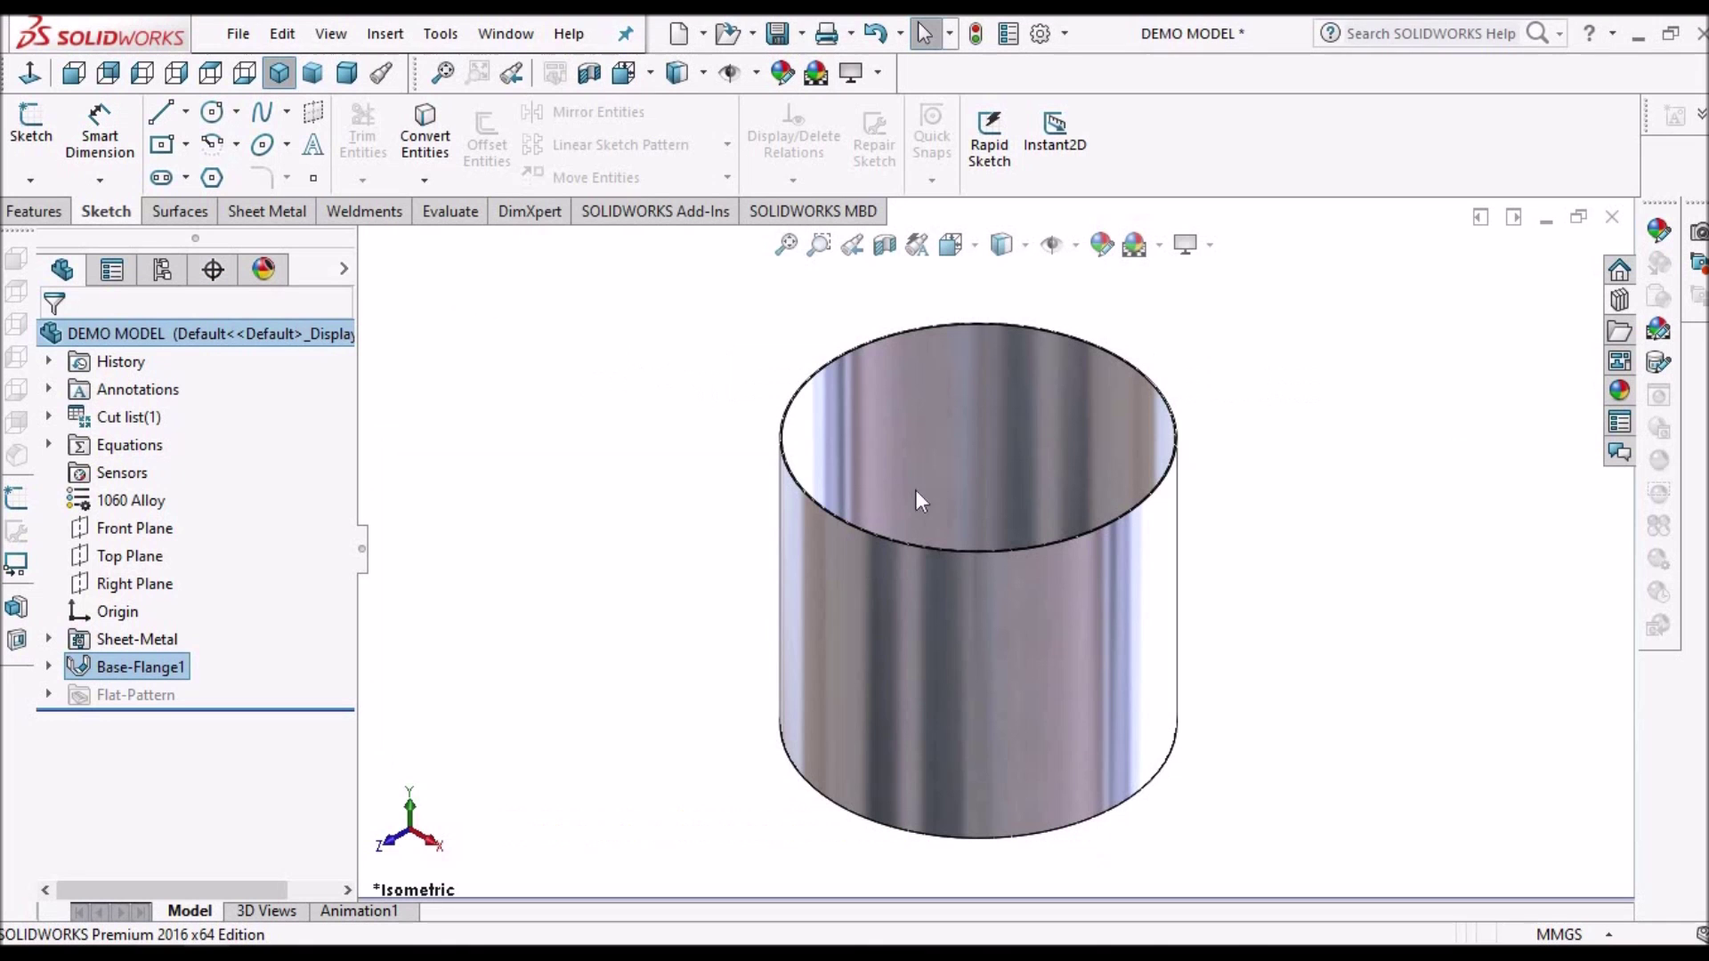
pyautogui.click(270, 211)
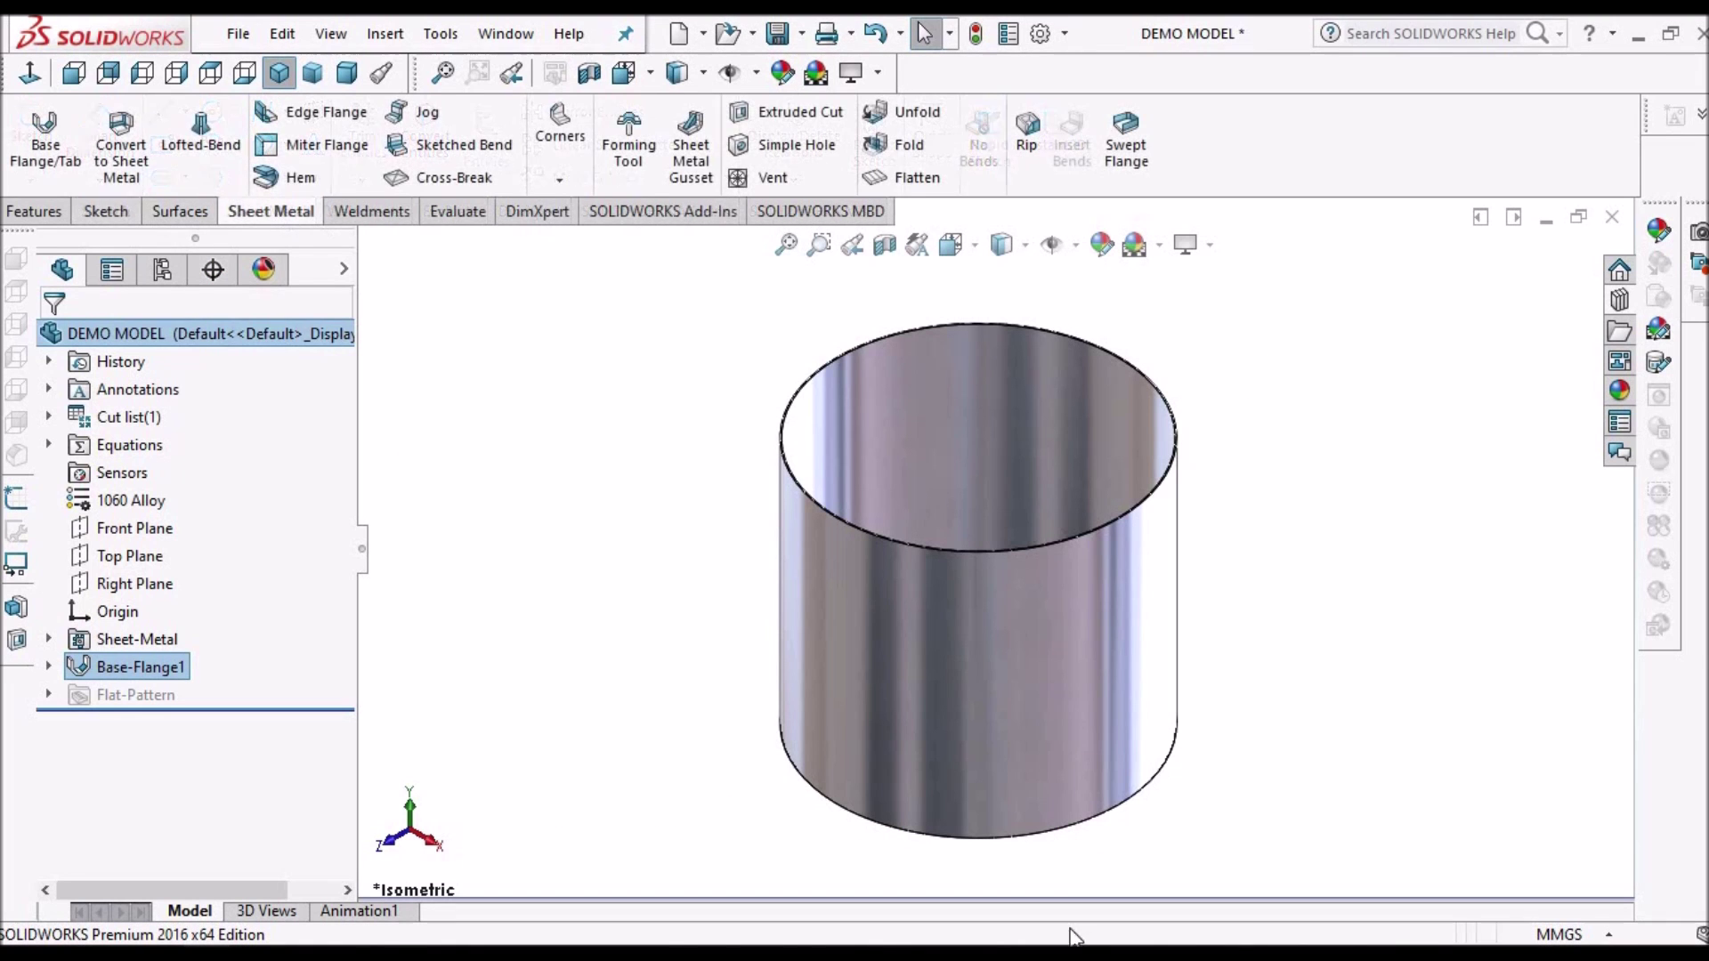
pyautogui.click(916, 175)
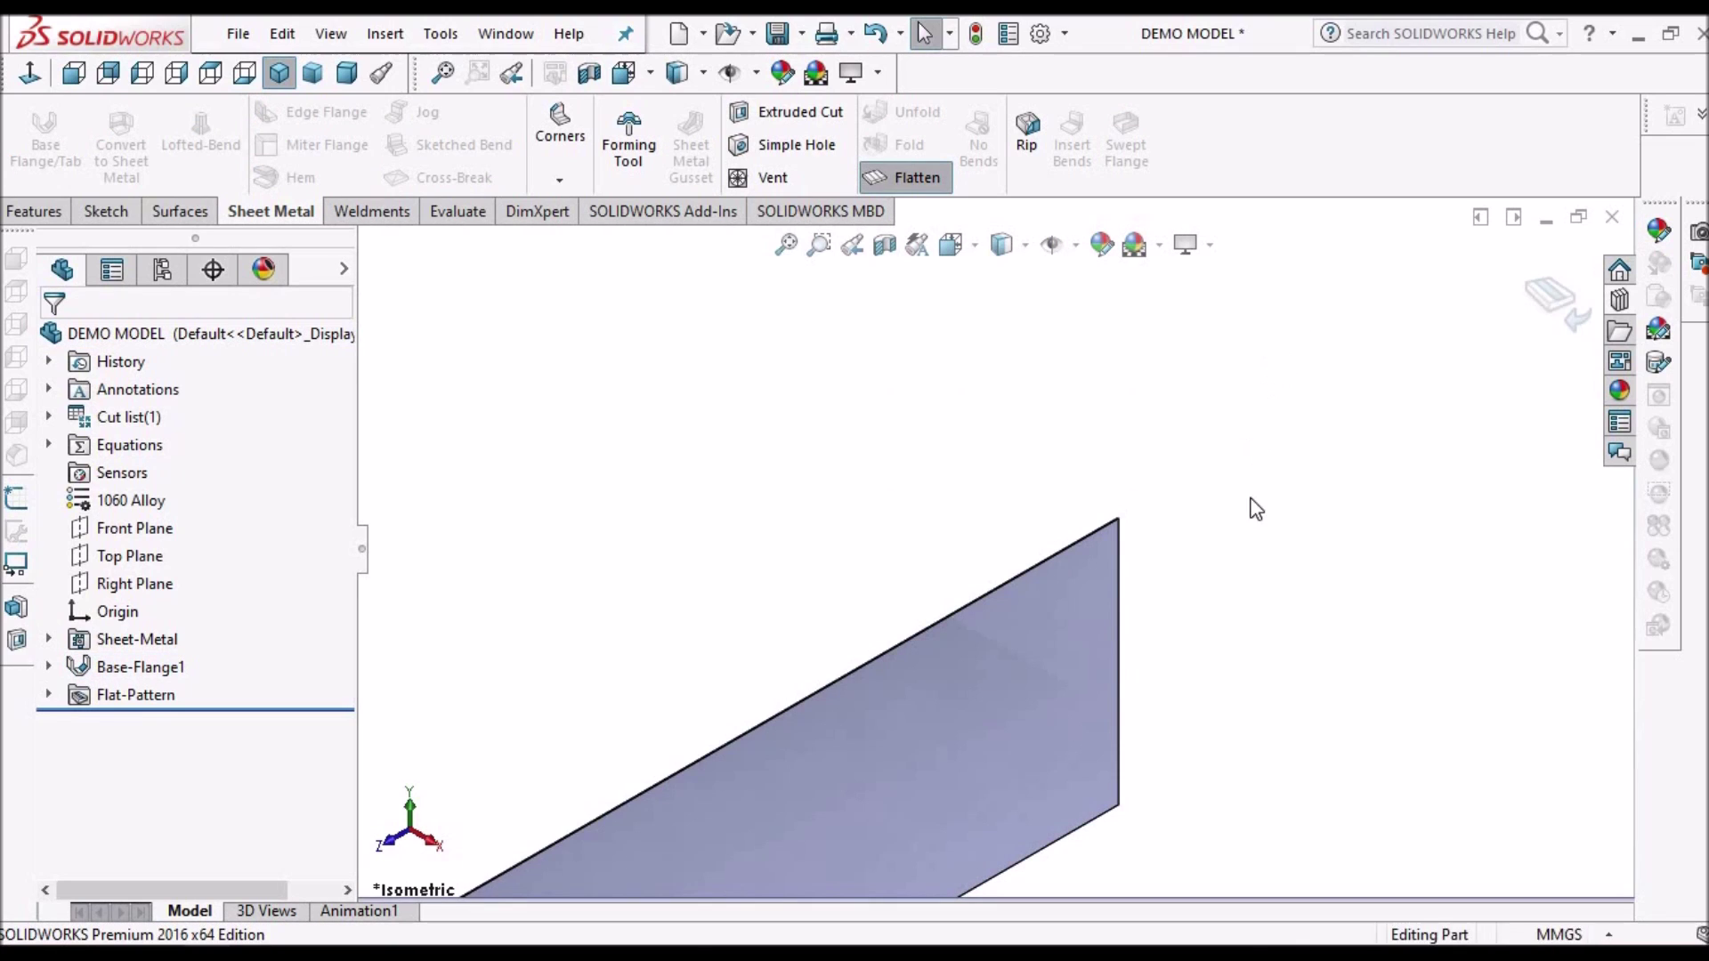
pyautogui.scroll(3, 1011, 612)
# View the blank face-on, read its top edge as 945.2 mm, and compare with the calculation slide.
pyautogui.click(984, 632)
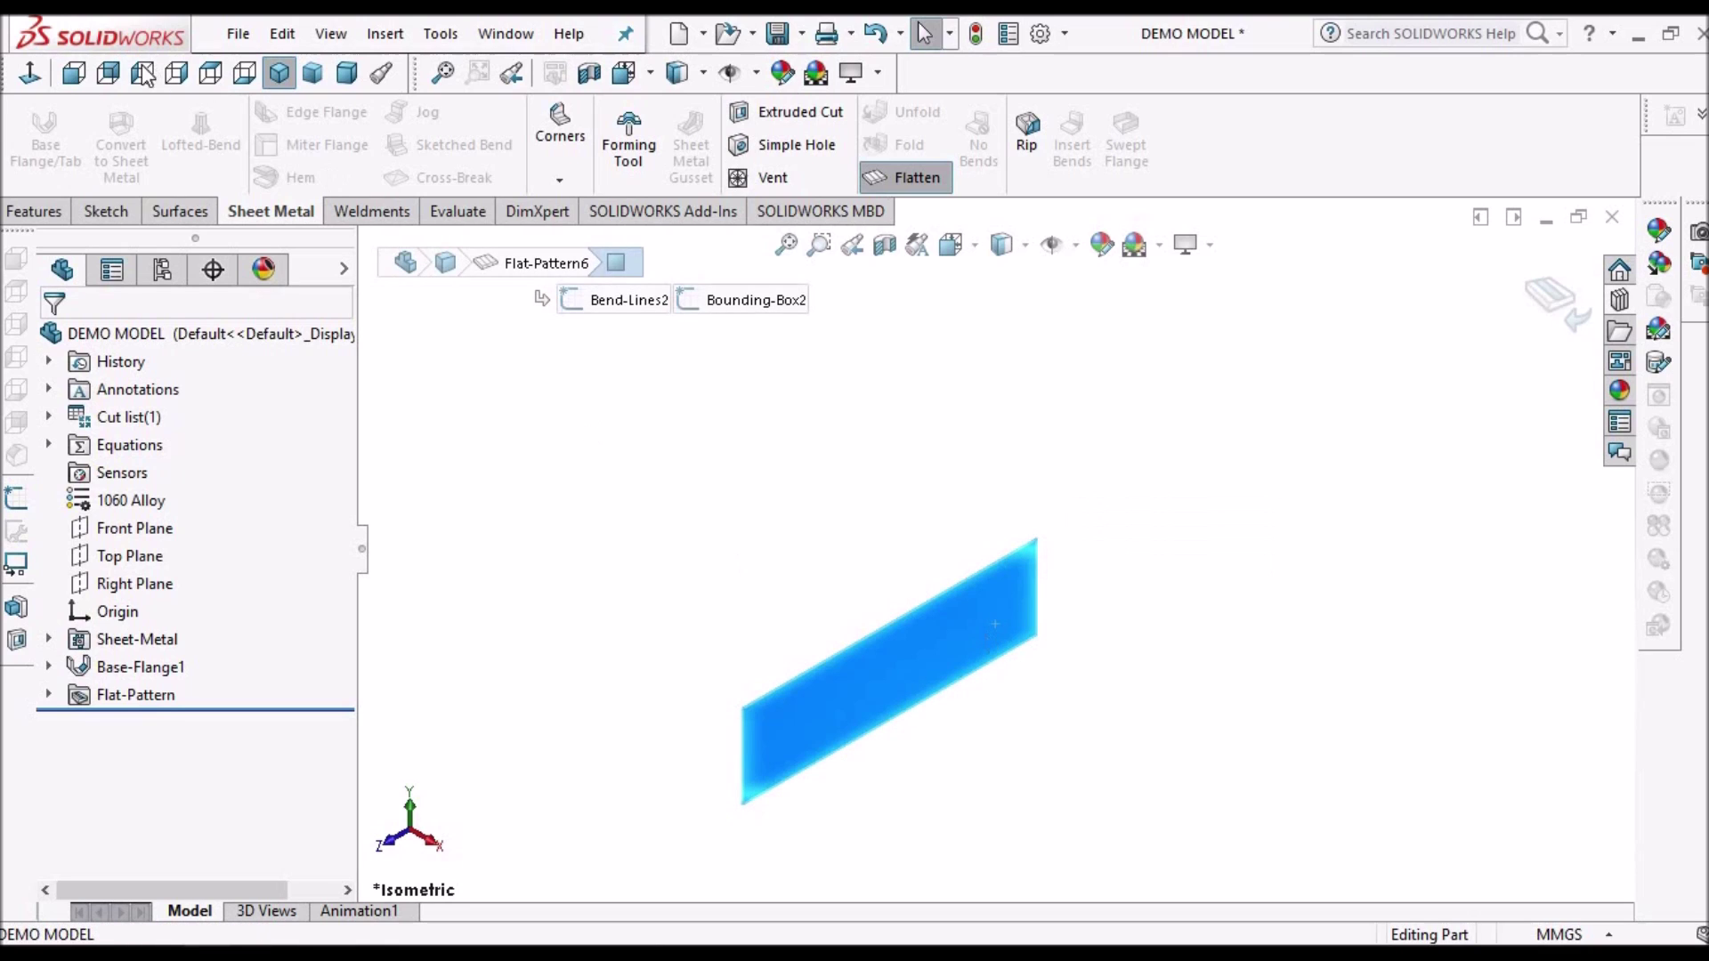
pyautogui.click(29, 73)
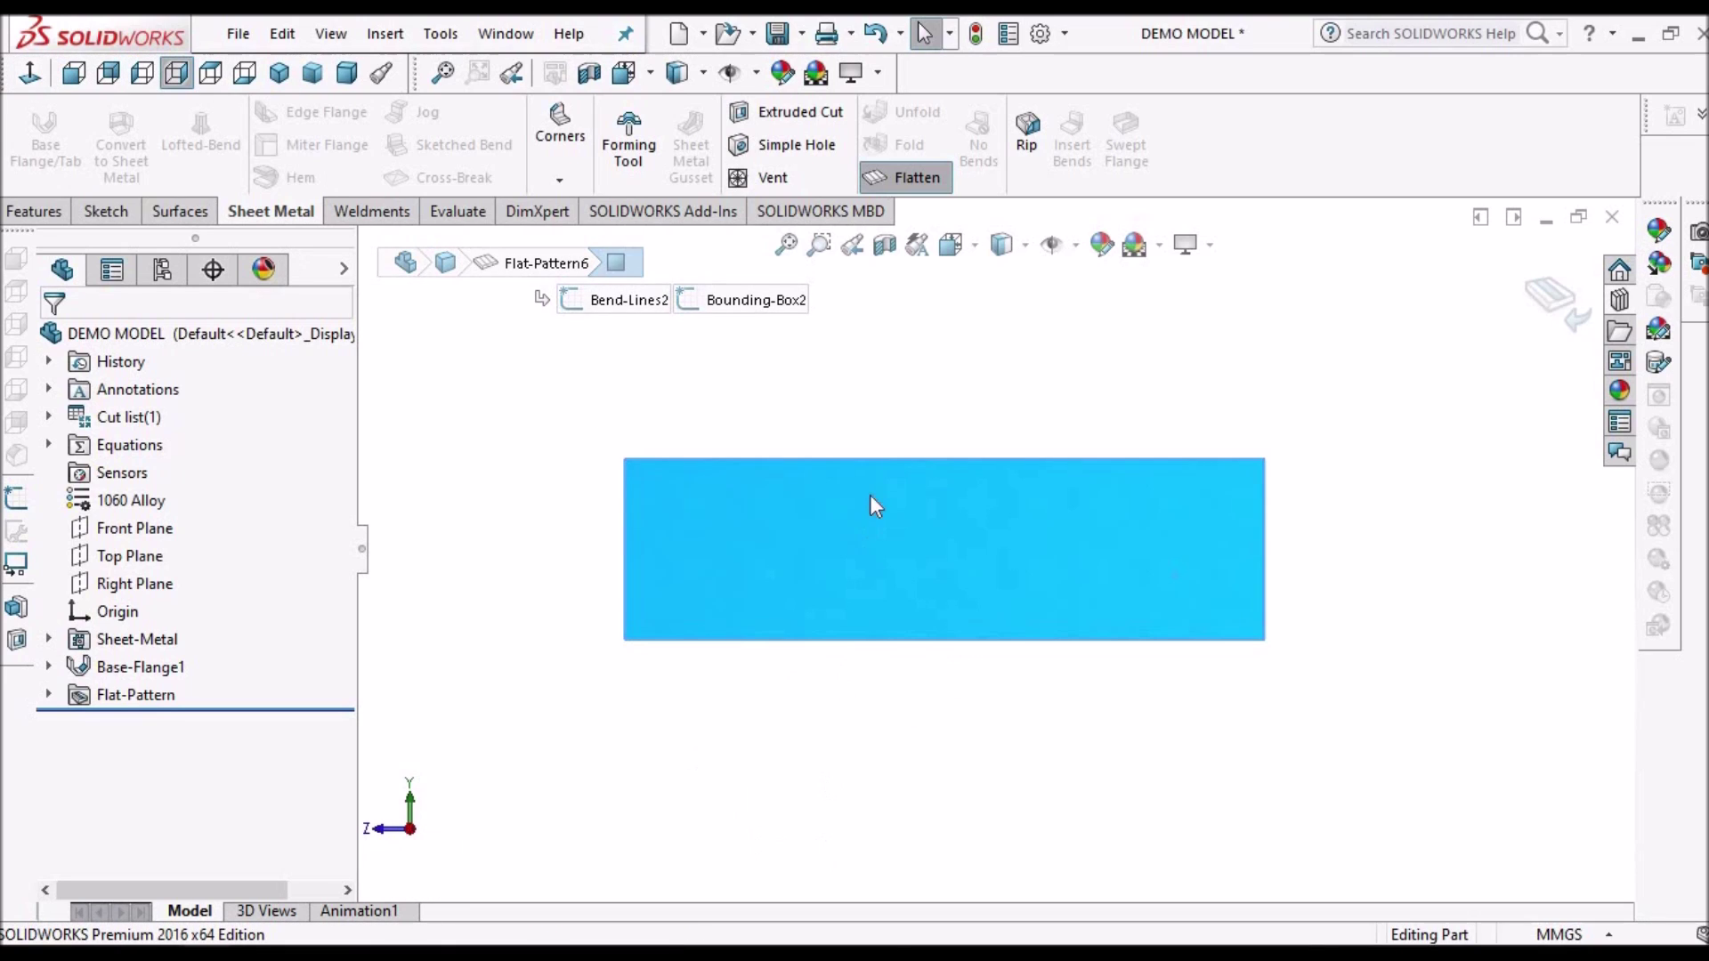
pyautogui.click(934, 452)
pyautogui.scroll(-2, 935, 454)
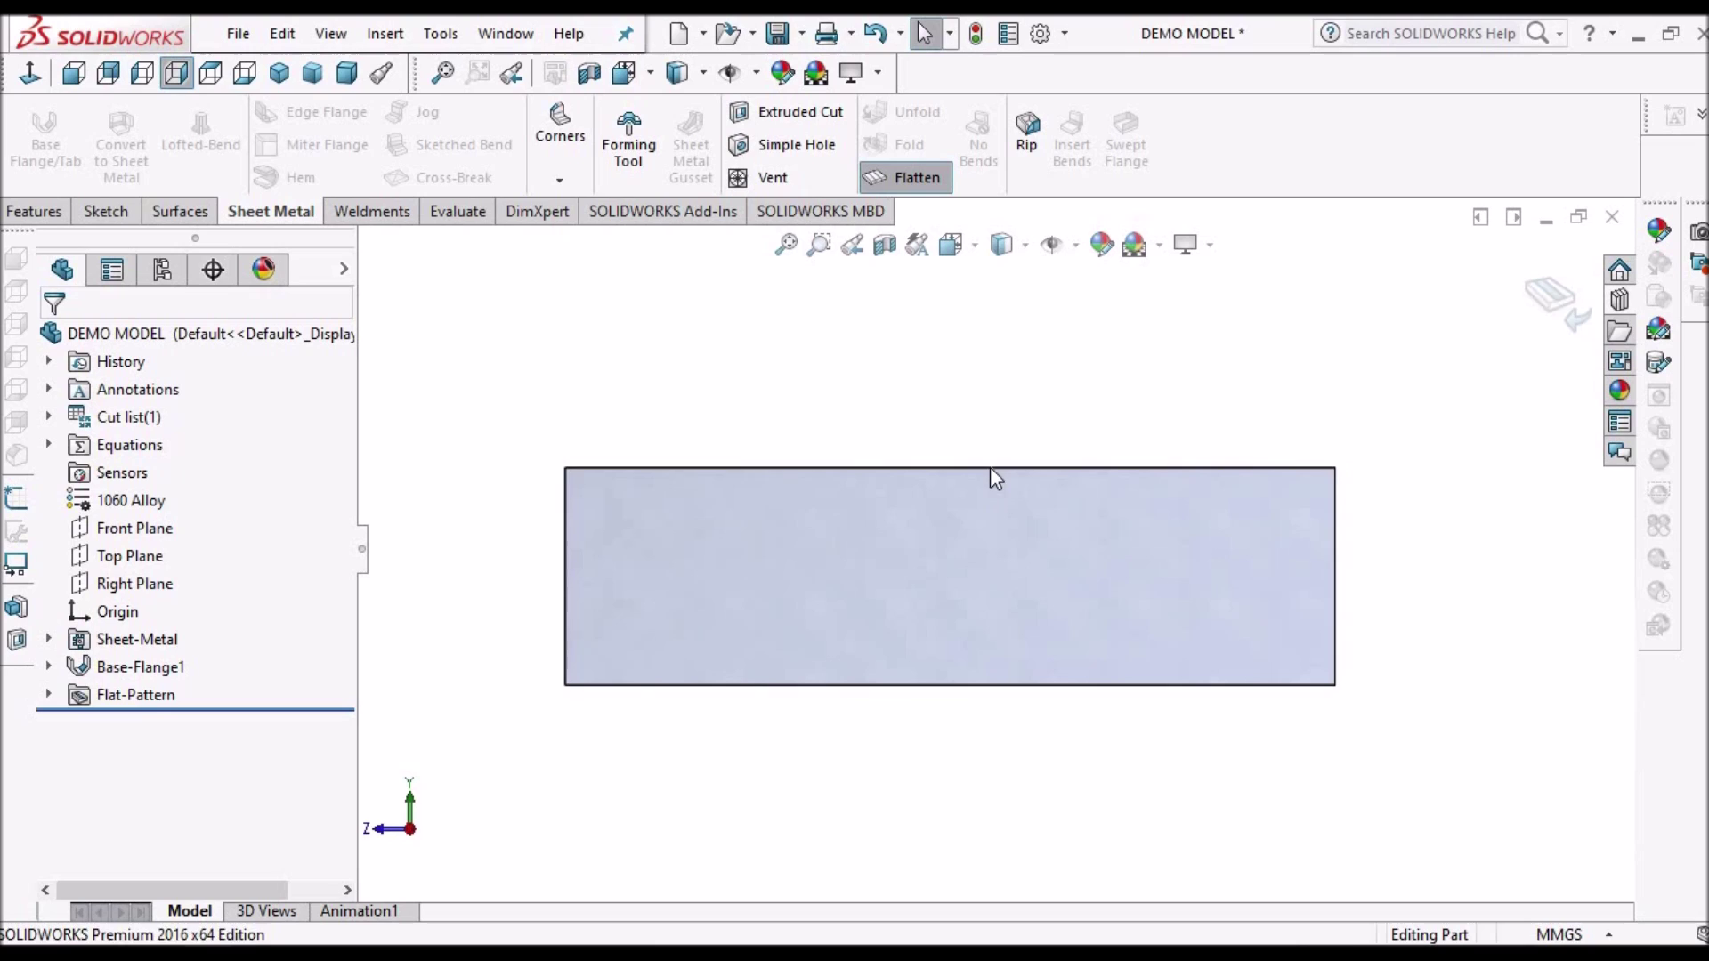
pyautogui.click(989, 467)
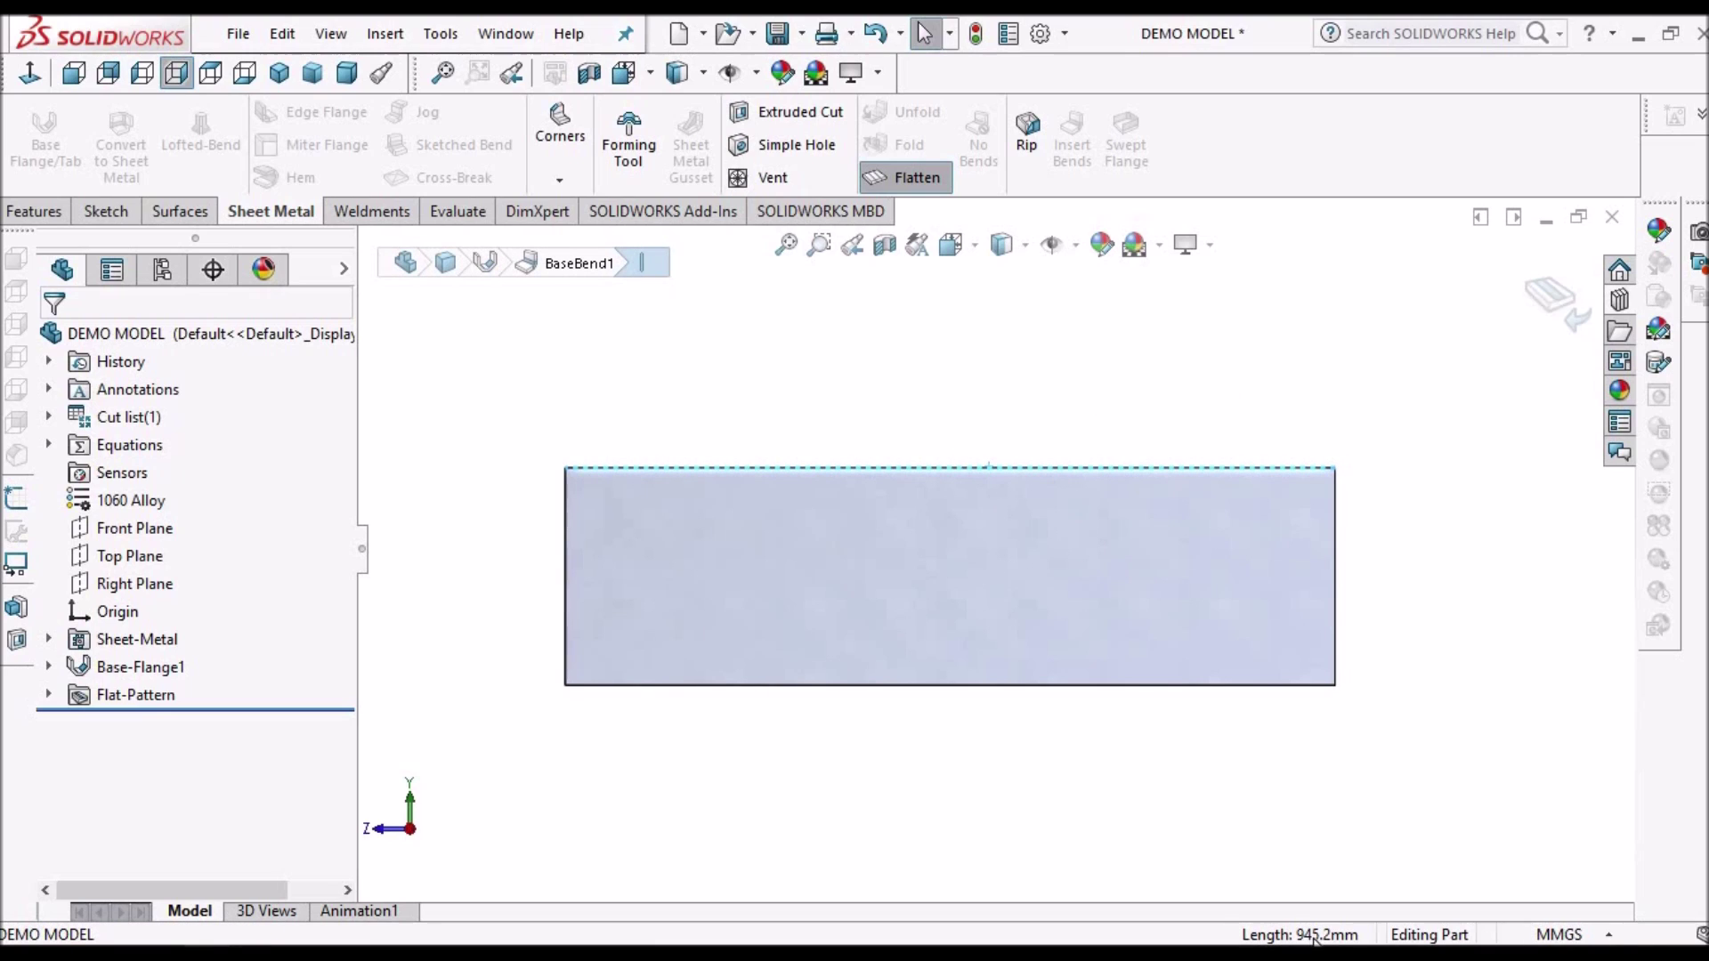
pyautogui.hotkey('alt', 'Tab')
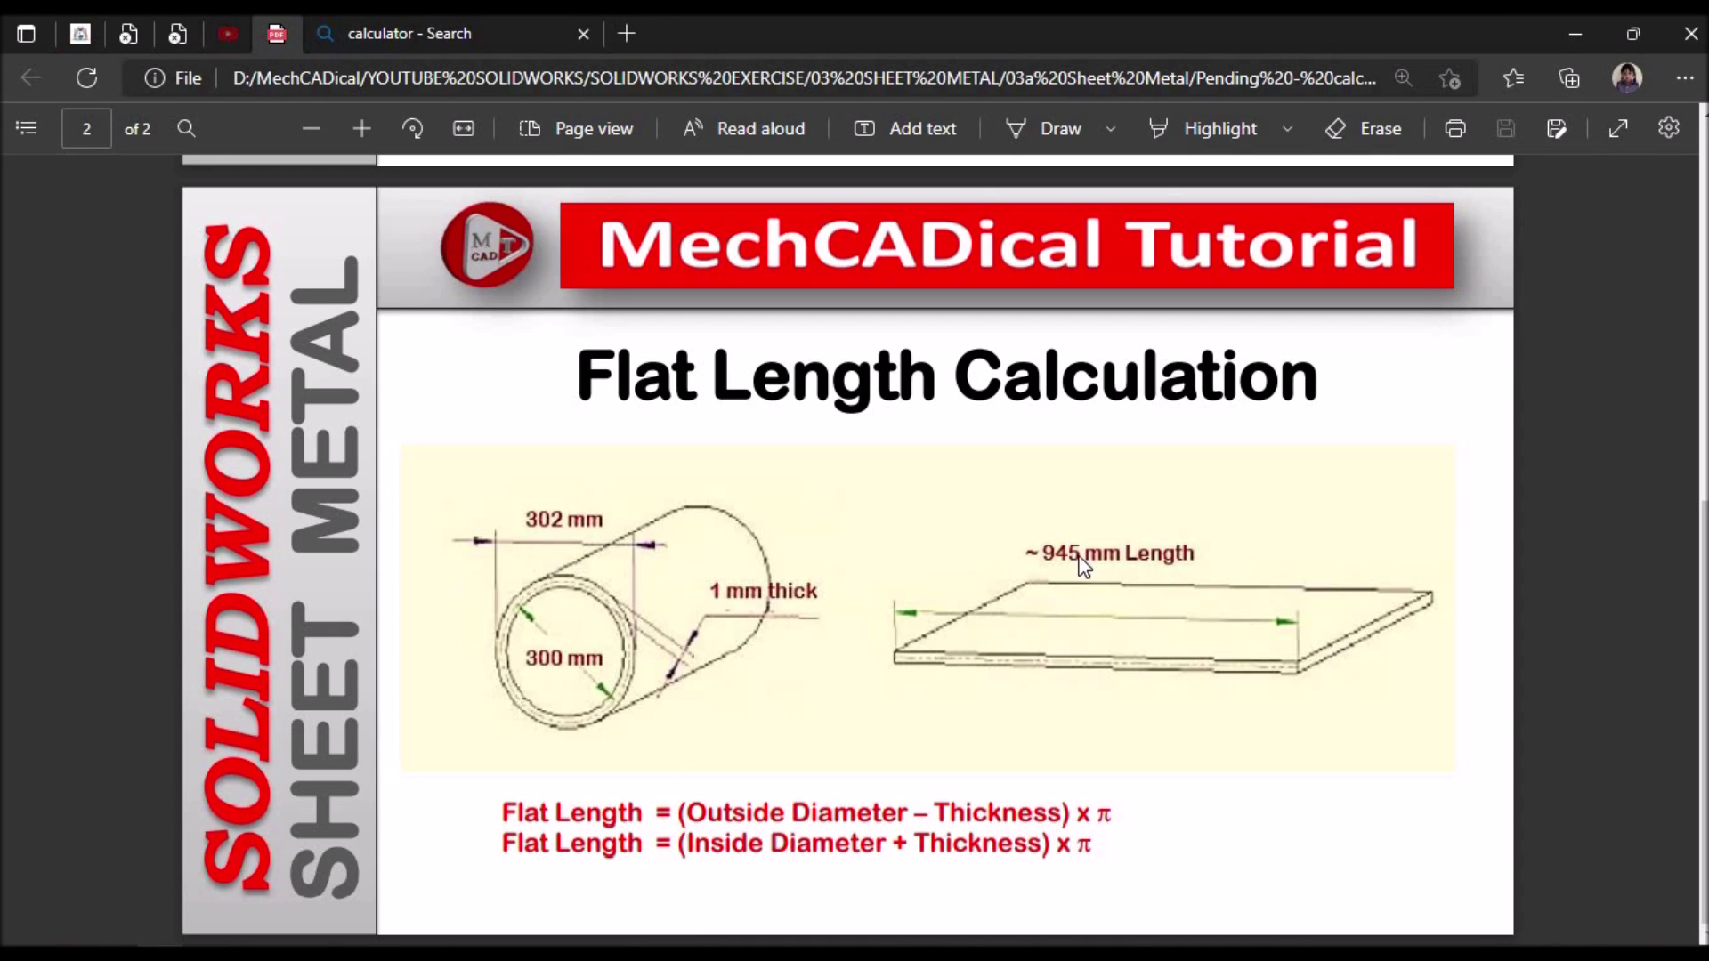
pyautogui.hotkey('alt', 'Tab')
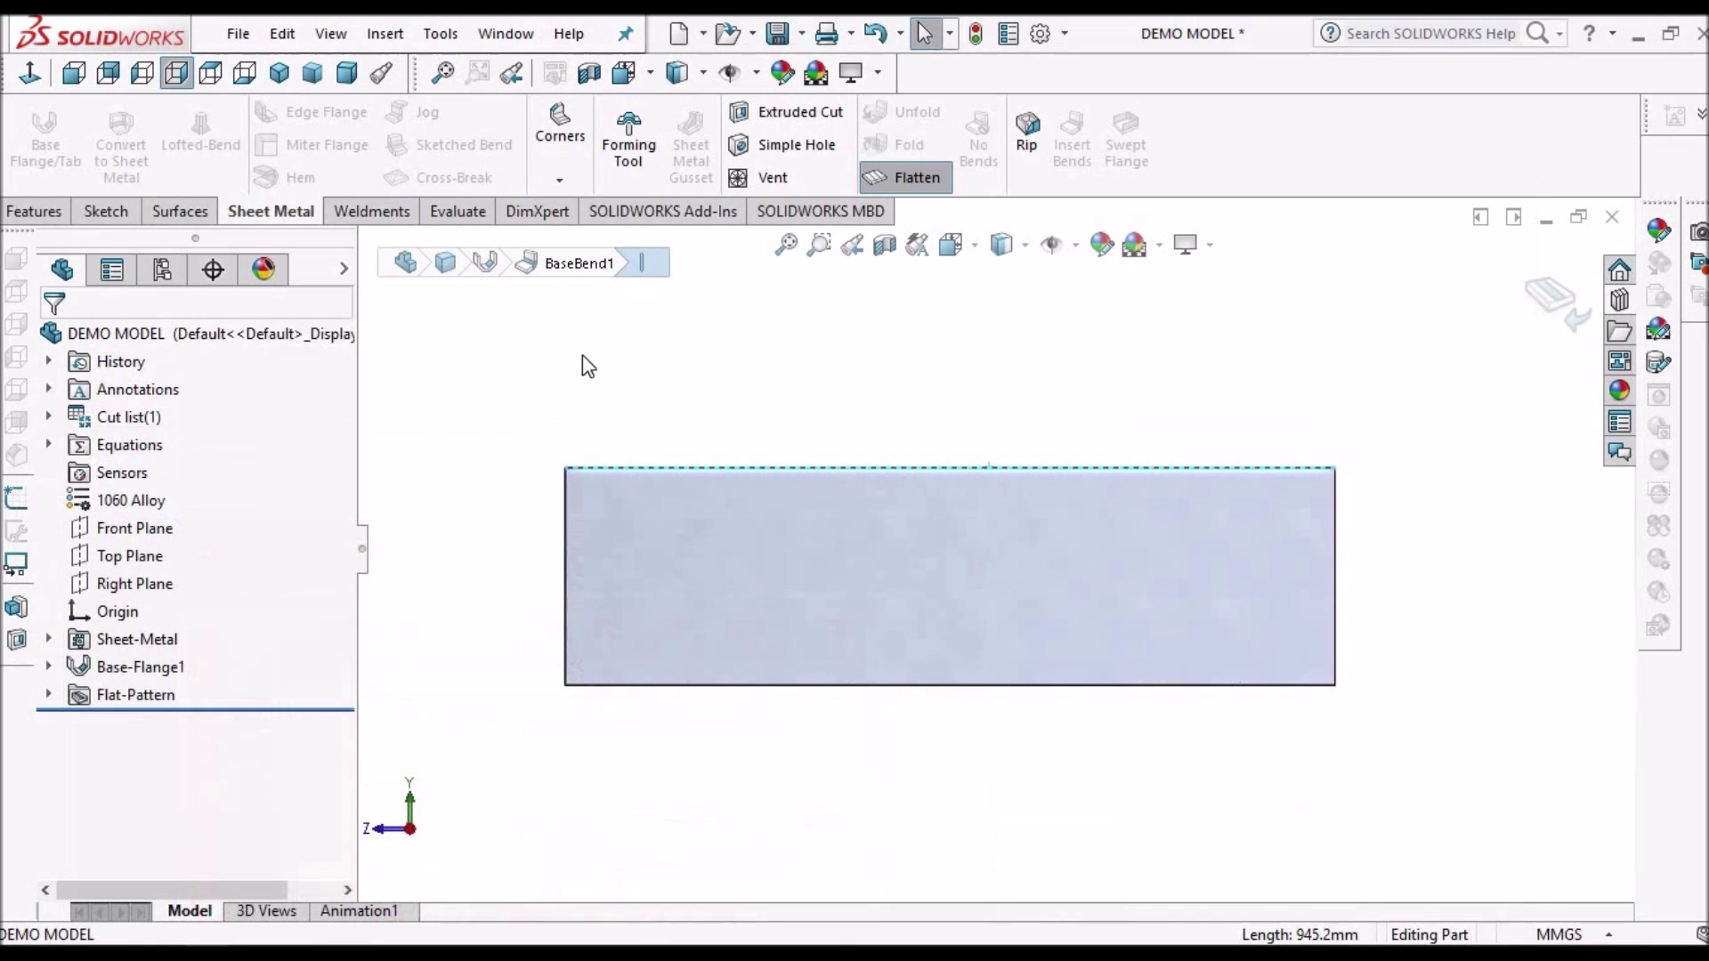
pyautogui.click(479, 216)
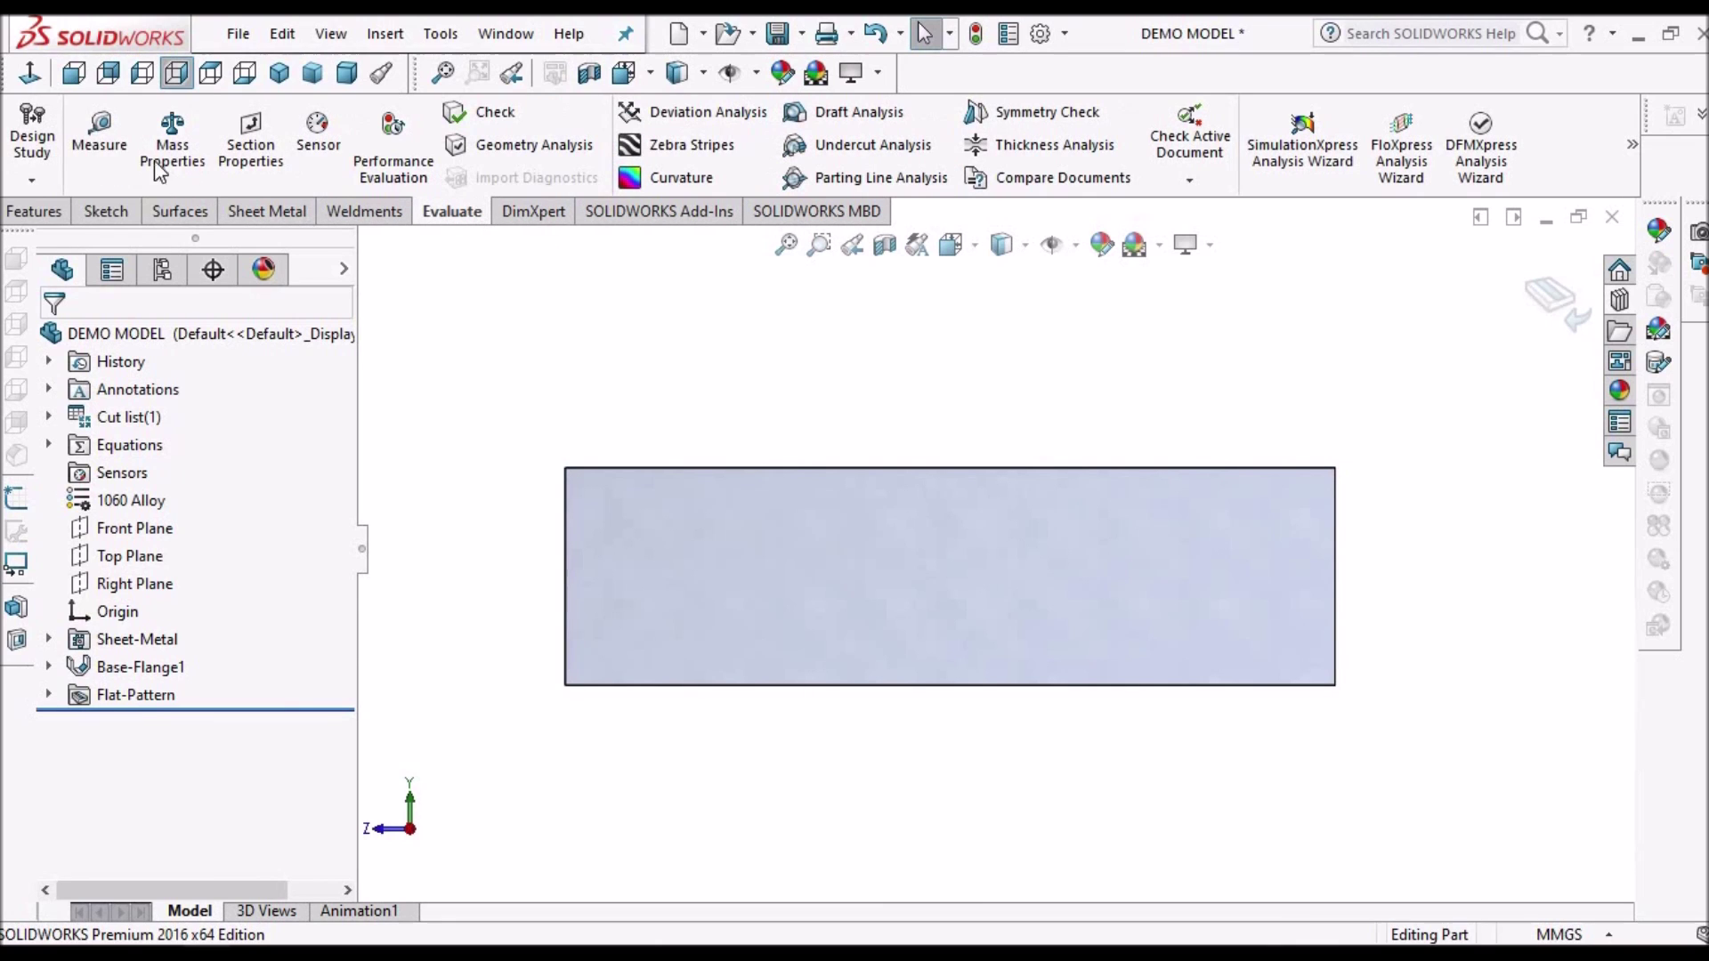
# Measure the blank's top edge, select its 945.2 mm Length, and close Measure.
pyautogui.click(99, 142)
pyautogui.scroll(-2, 983, 480)
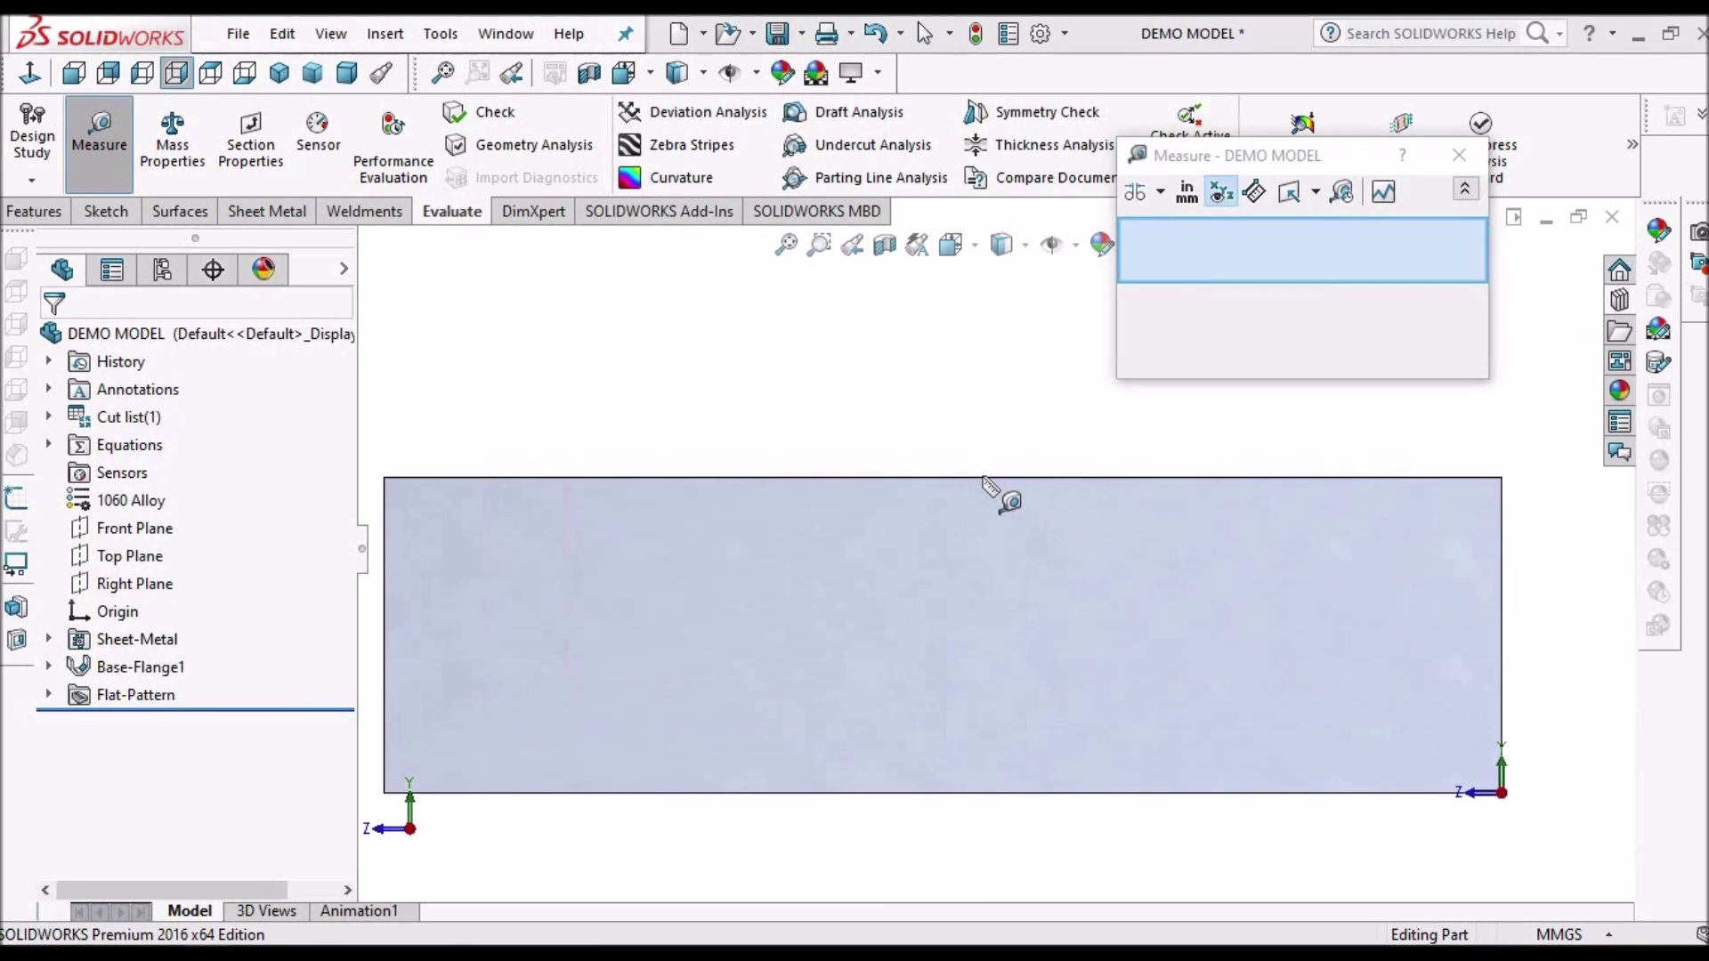
pyautogui.click(983, 477)
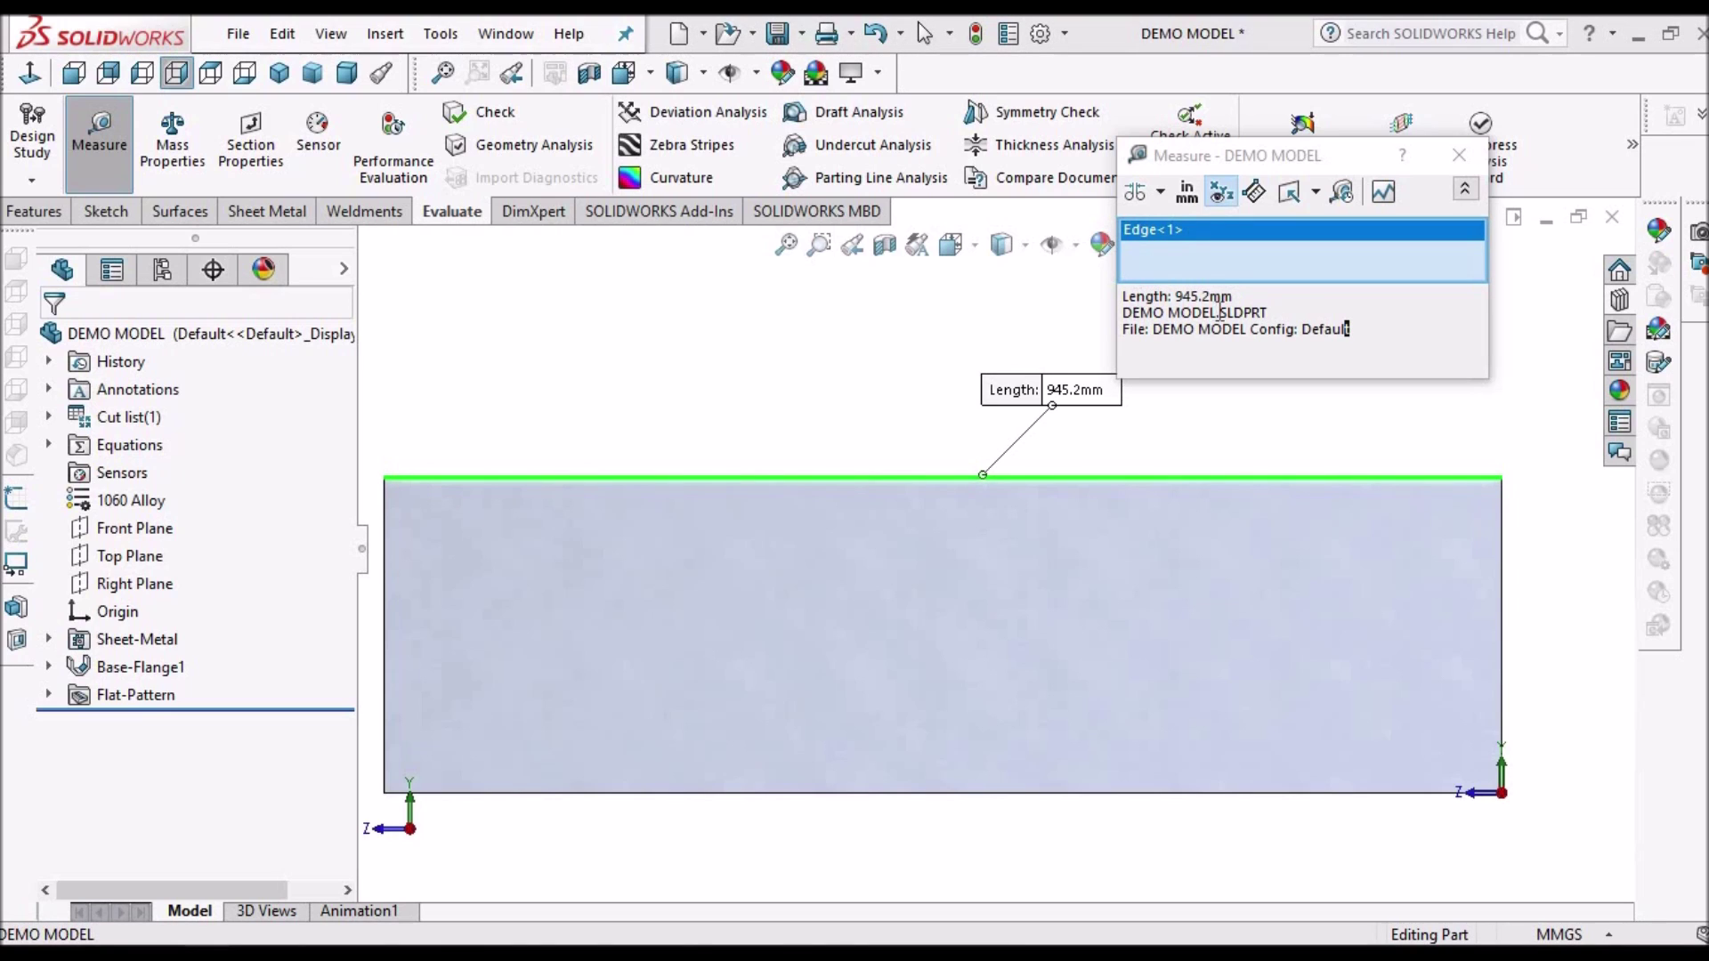
pyautogui.click(1173, 295)
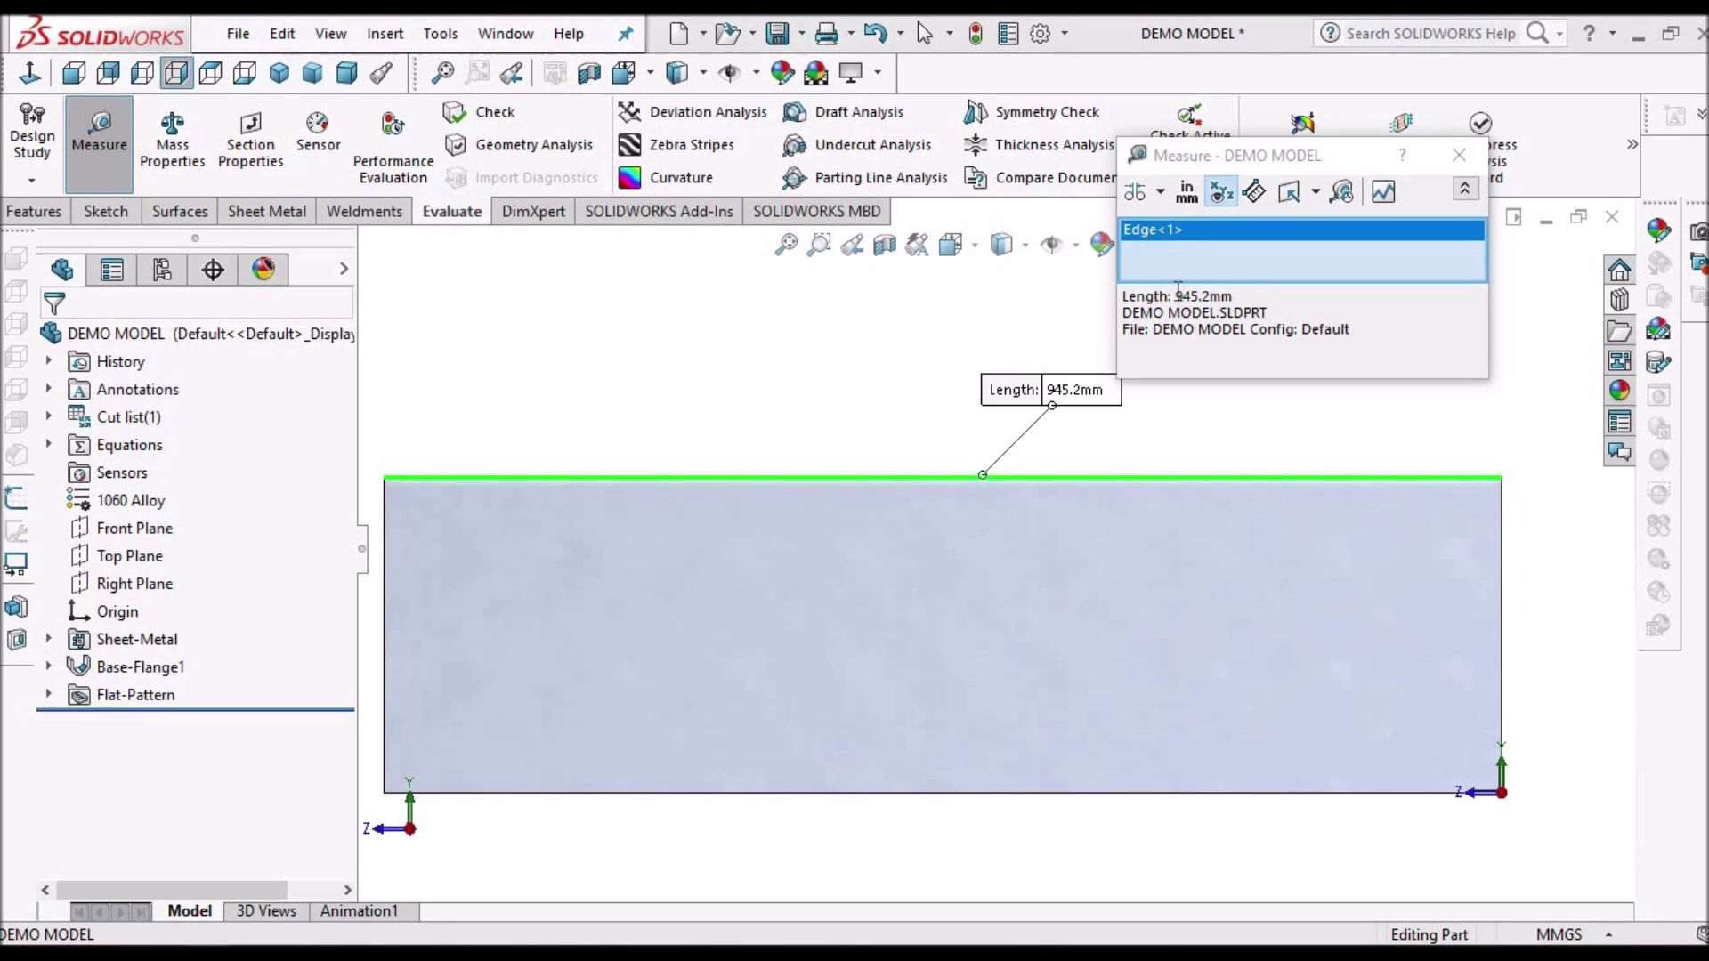
pyautogui.keyDown('shift'); pyautogui.click(1258, 296); pyautogui.keyUp('shift')
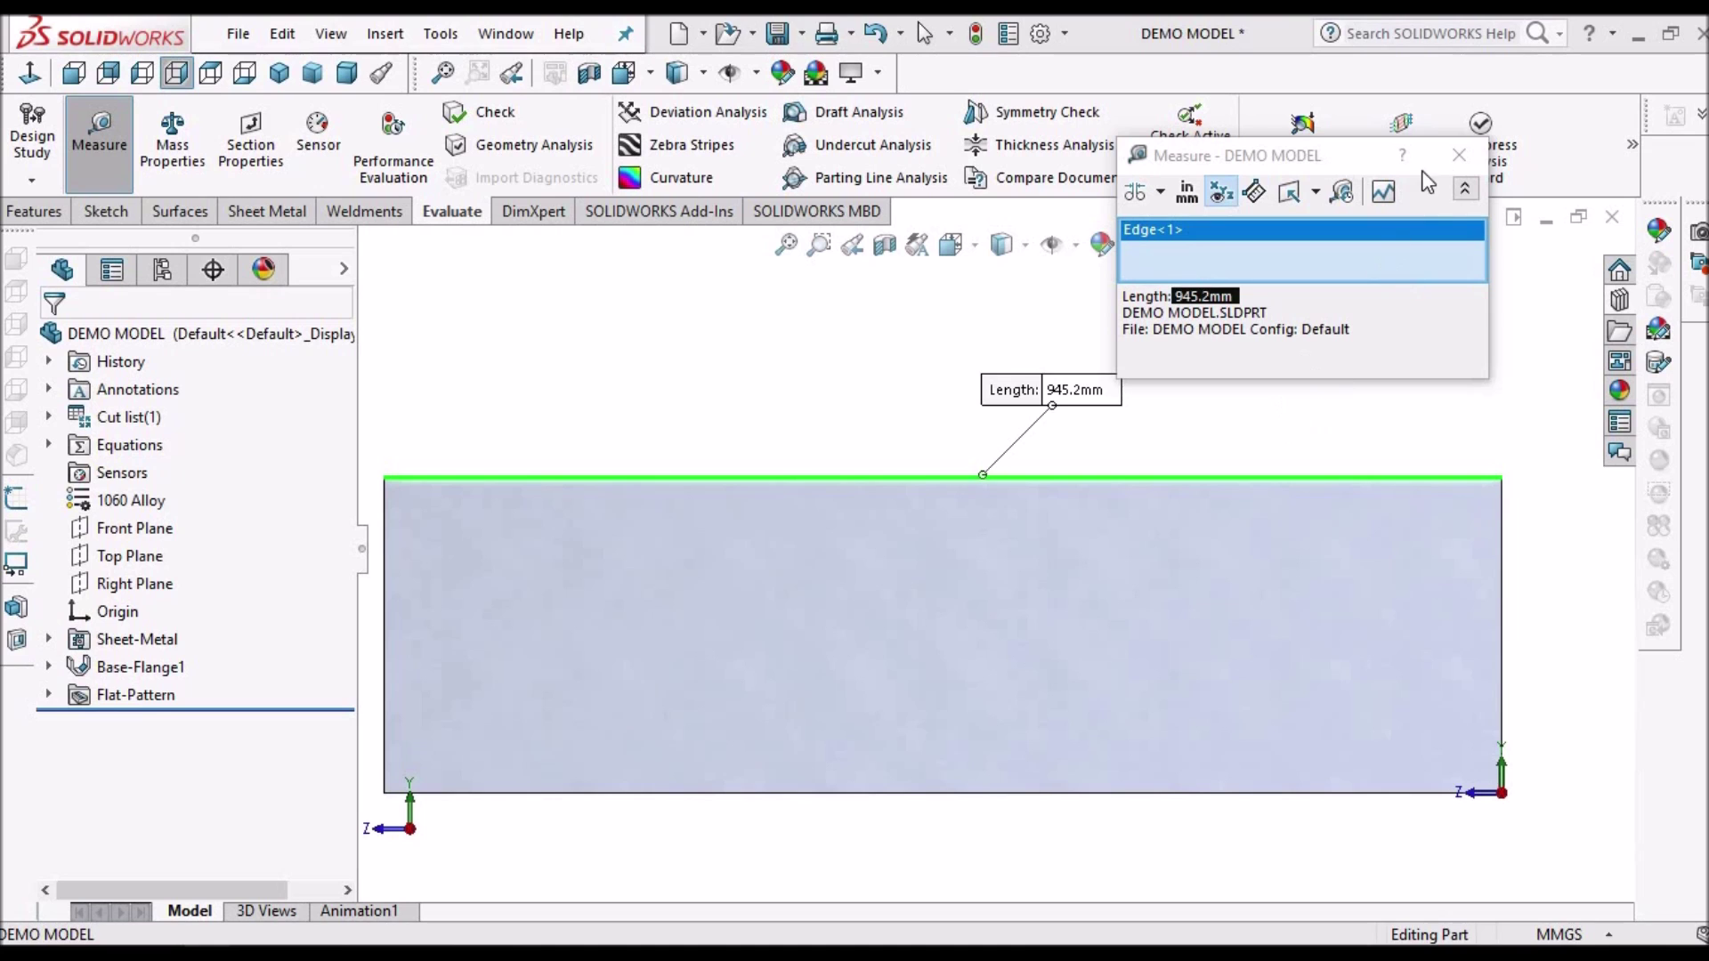
pyautogui.click(1459, 155)
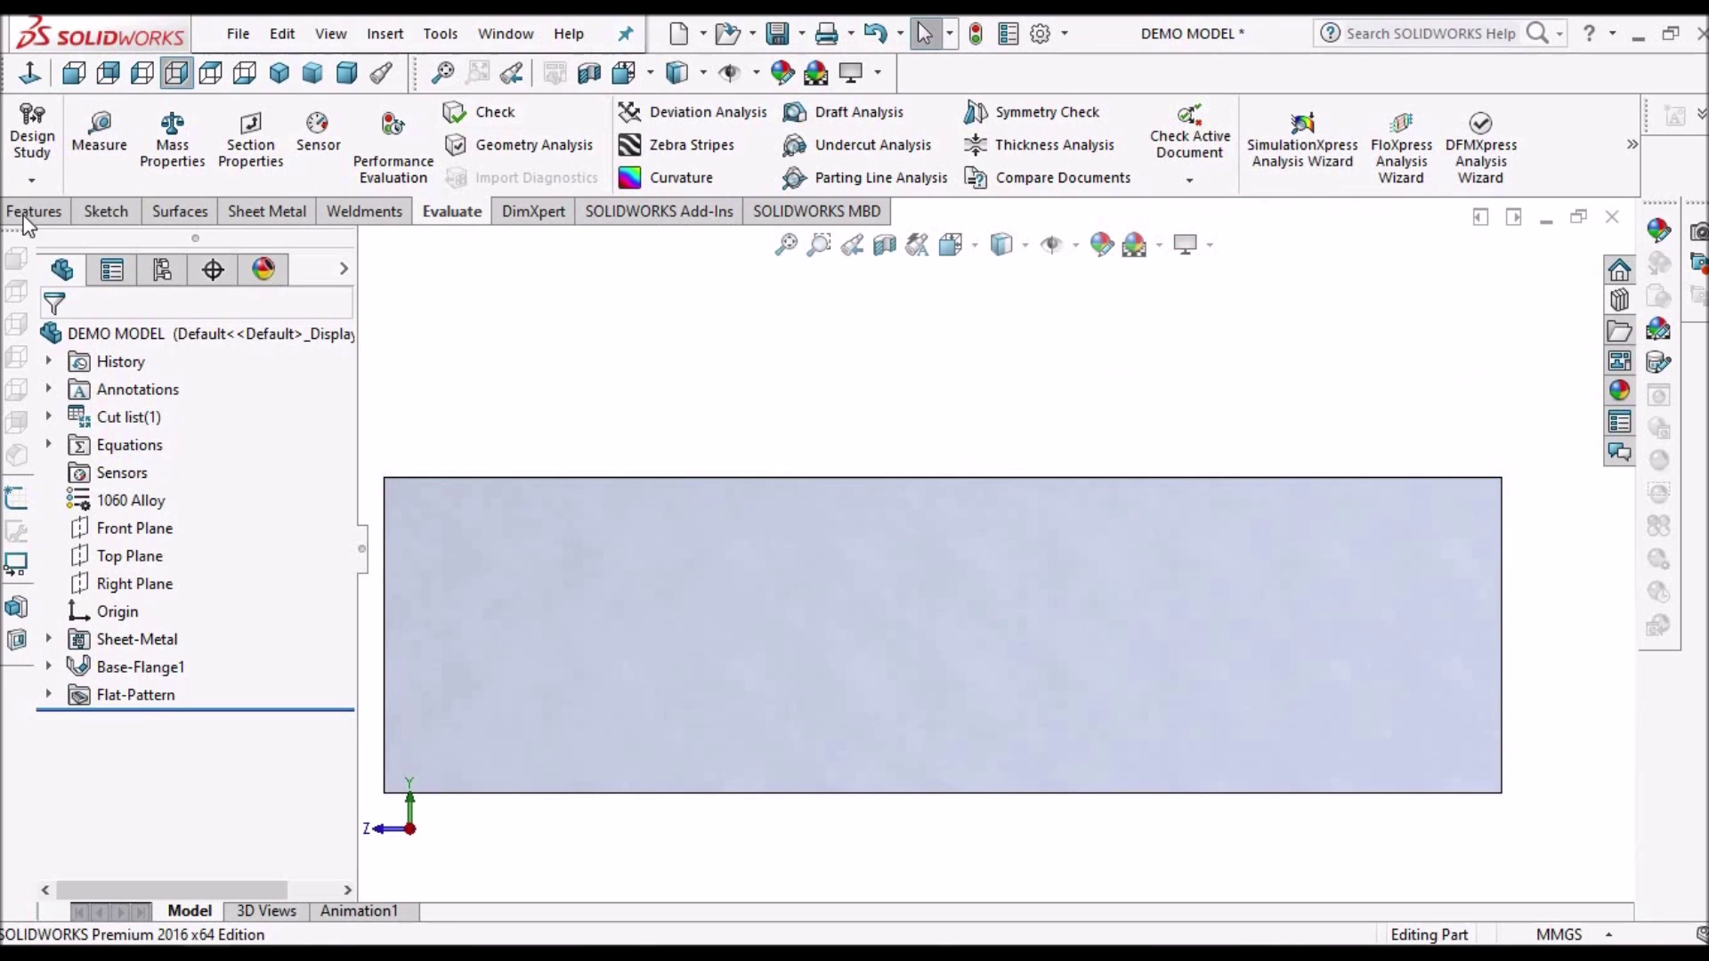